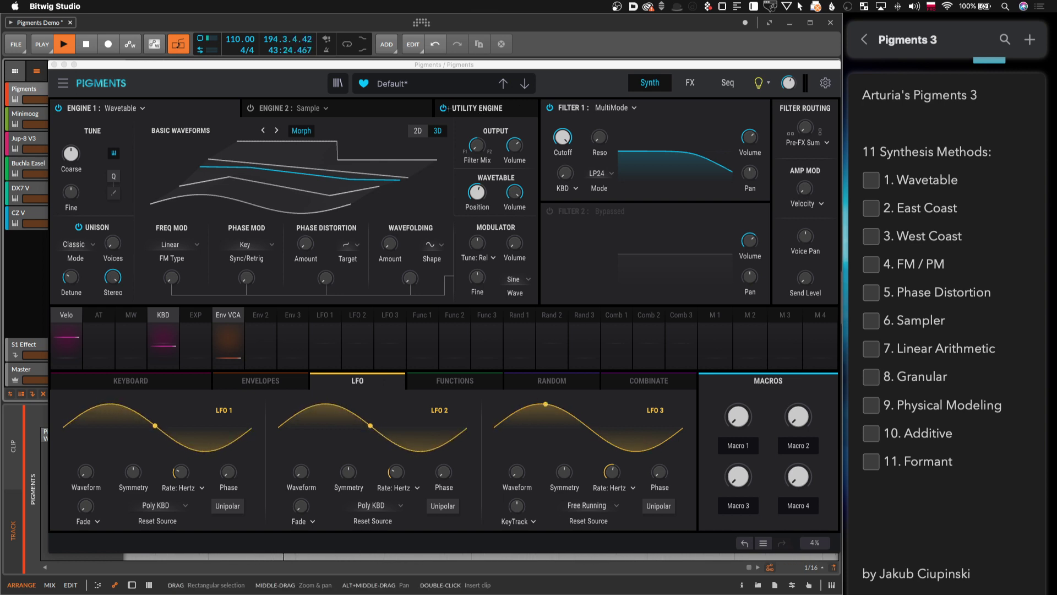
# Start a new default preset in Pigments
pyautogui.click(62, 83)
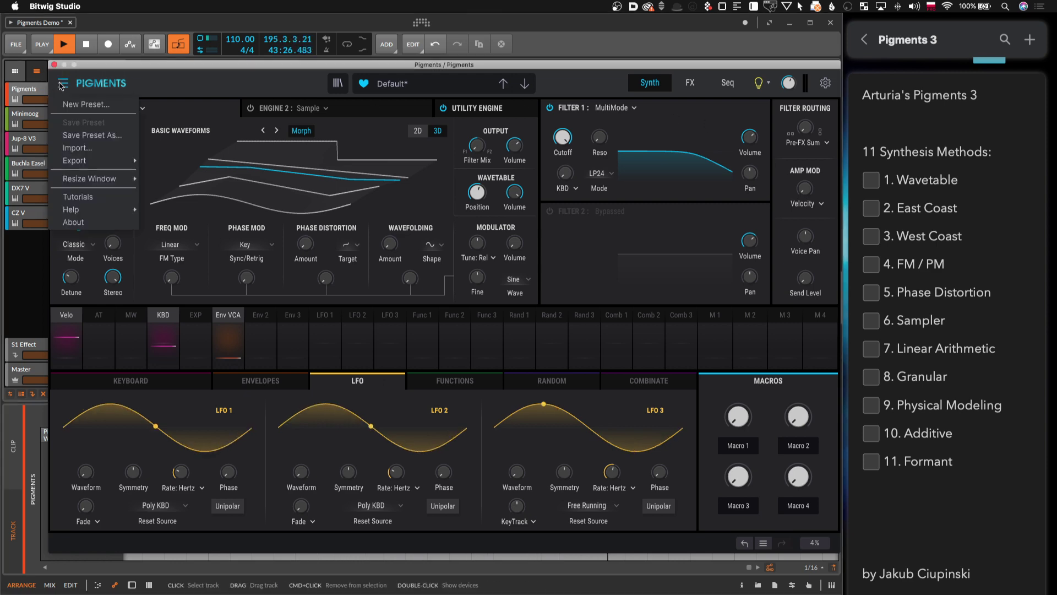
pyautogui.click(77, 104)
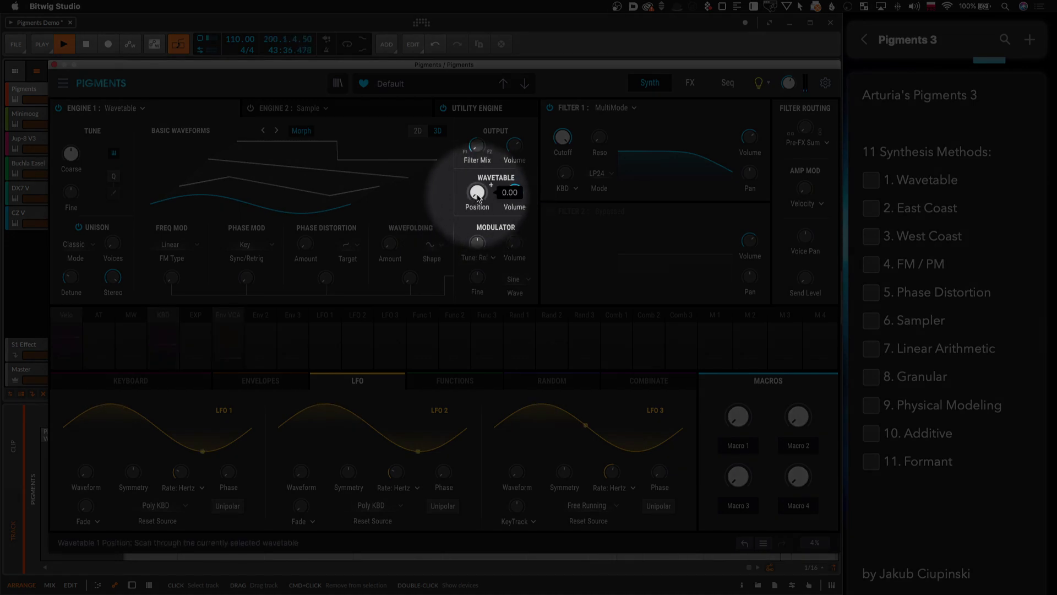
pyautogui.moveTo(479, 199)
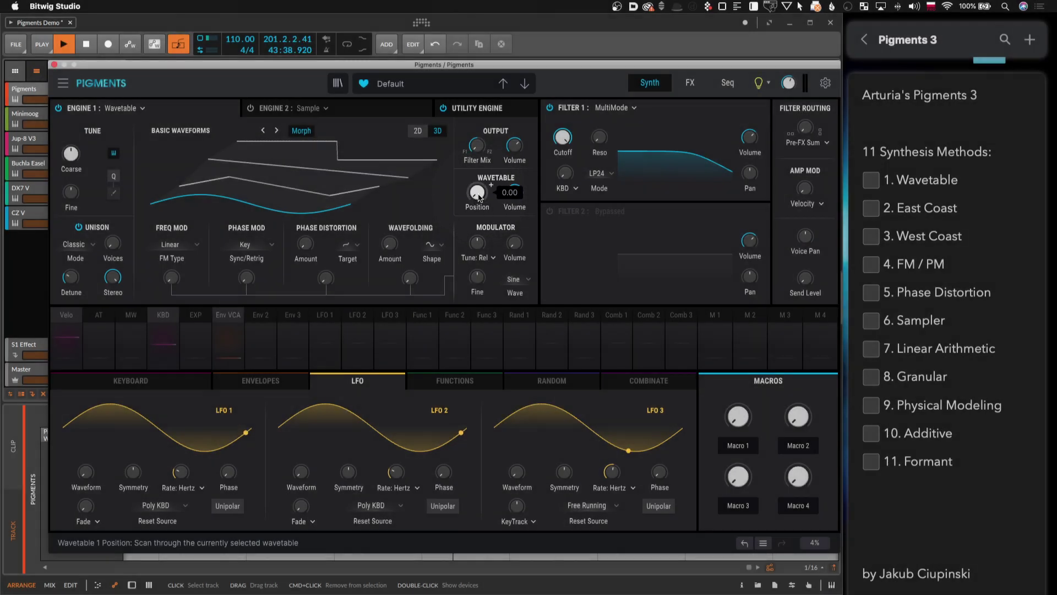
# Load the Additive Thin wavetable into Engine 1, sweep its wavetable position and reset the position to its default
pyautogui.click(277, 131)
pyautogui.click(277, 131)
pyautogui.moveTo(478, 197); pyautogui.dragTo(479, 220)
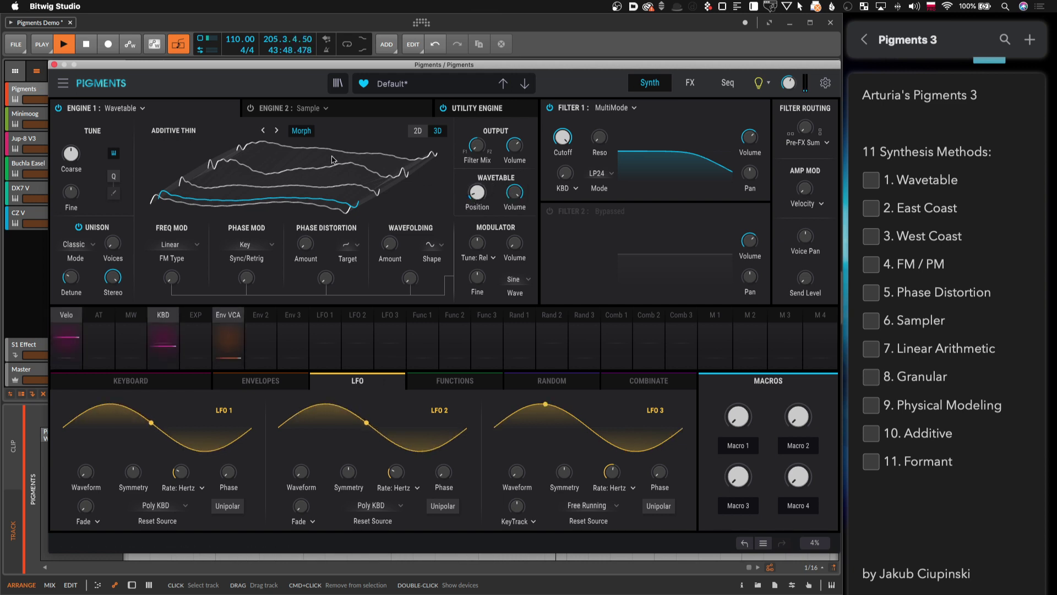
pyautogui.doubleClick(476, 192)
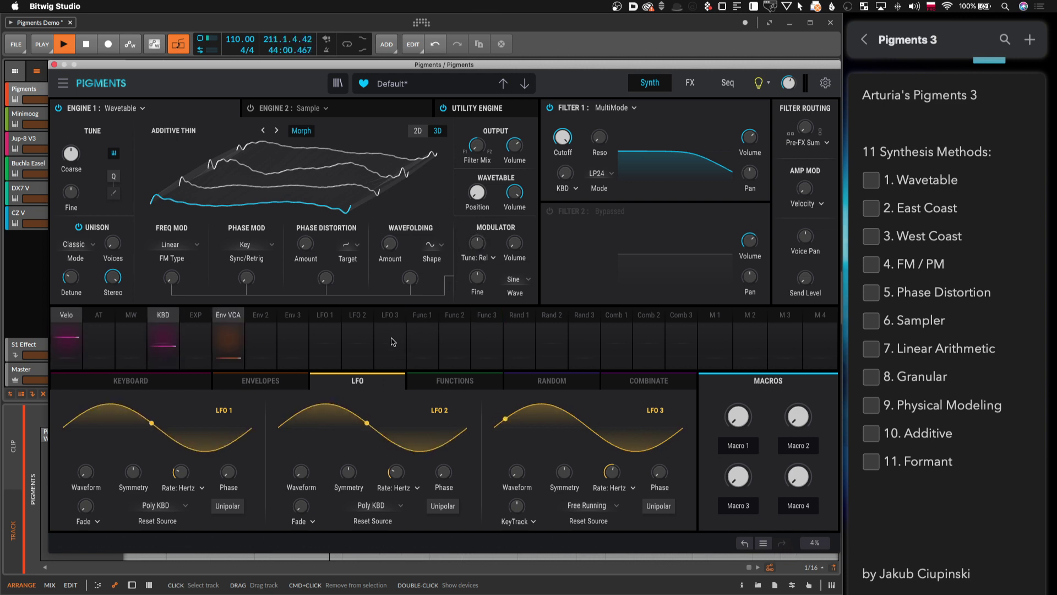
# Try routing LFO 3 to Engine 1's wavetable position from the LFO's modulation view, and close that view
pyautogui.click(393, 341)
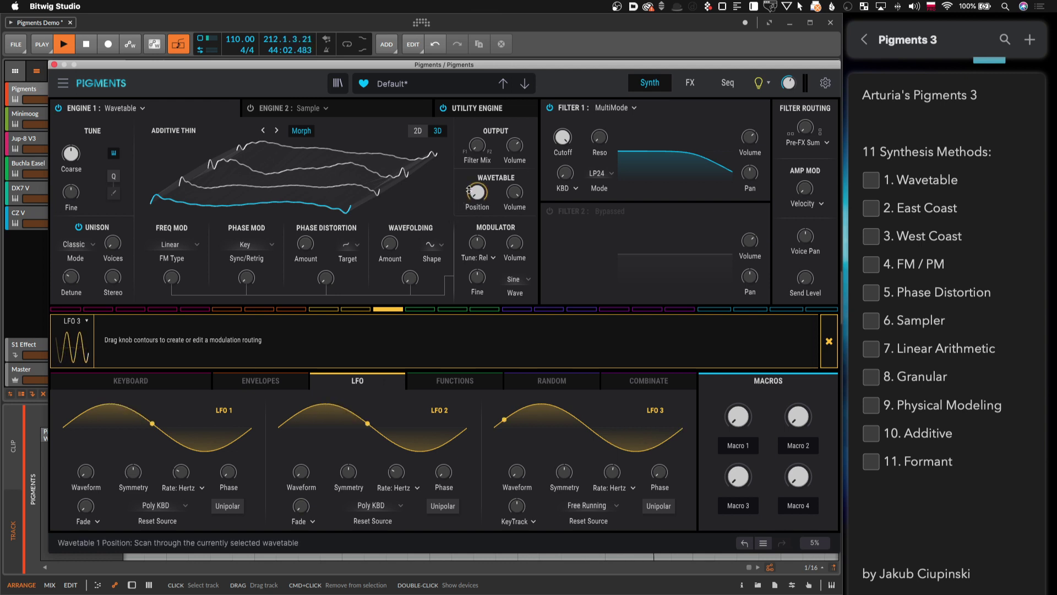
pyautogui.click(469, 190)
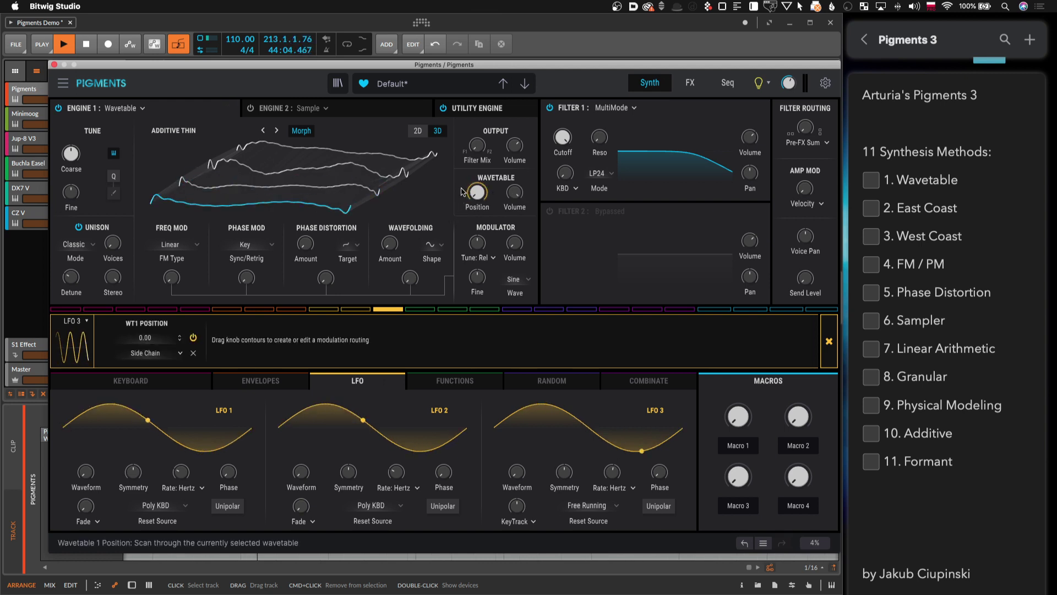
pyautogui.click(829, 341)
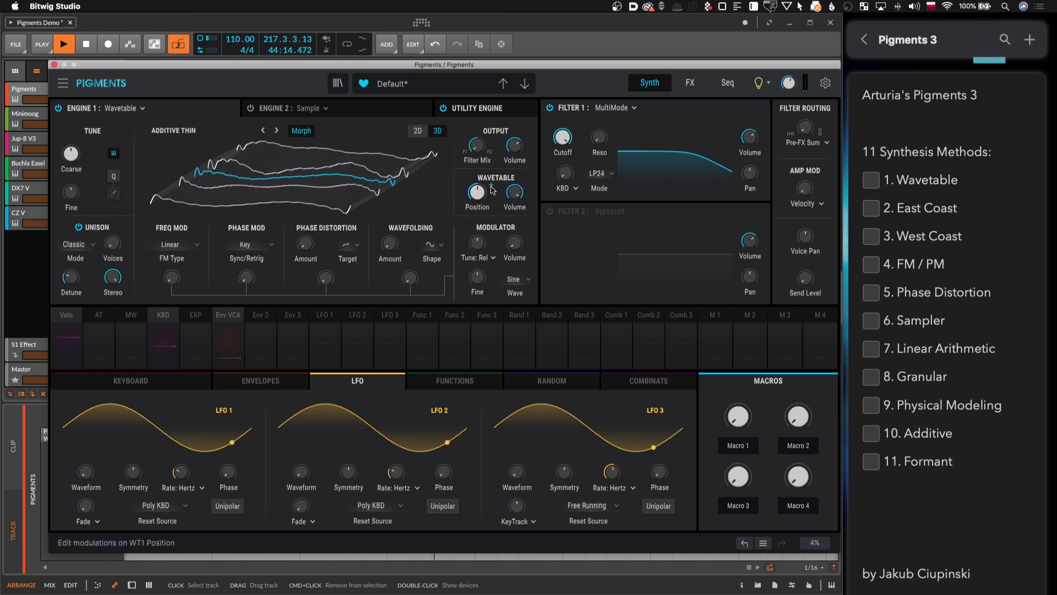
# Modulate the wavetable position with LFO 2 at -0.73, LFO 3 at 0.16, Func 2 at 0.28, Rand 1 at -0.61, Env VCA at 0.46 and Env 2 at -0.19
pyautogui.click(492, 186)
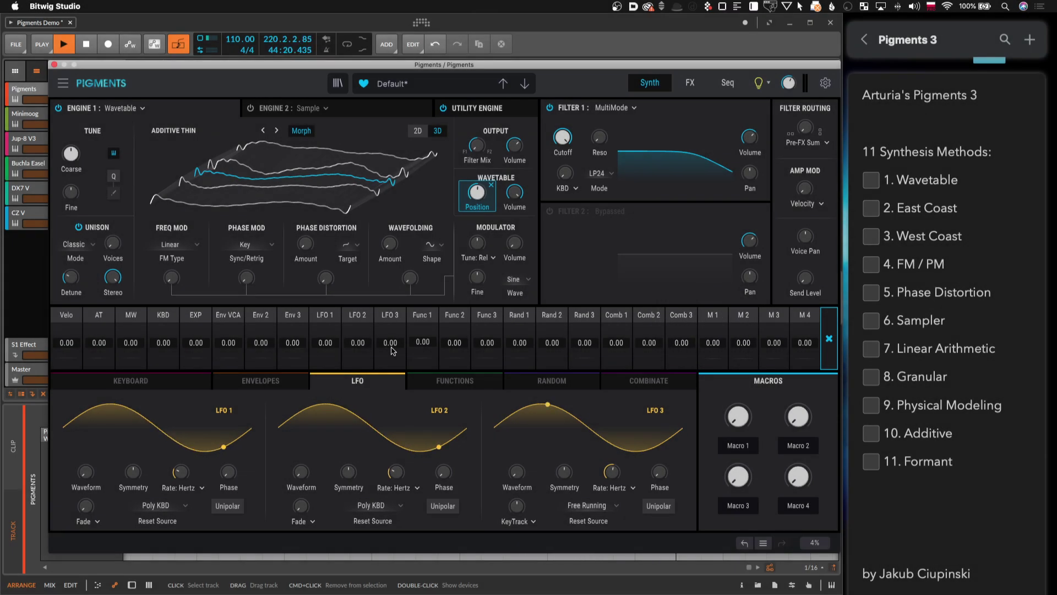
pyautogui.moveTo(393, 351); pyautogui.dragTo(358, 372)
pyautogui.moveTo(454, 350); pyautogui.dragTo(454, 337)
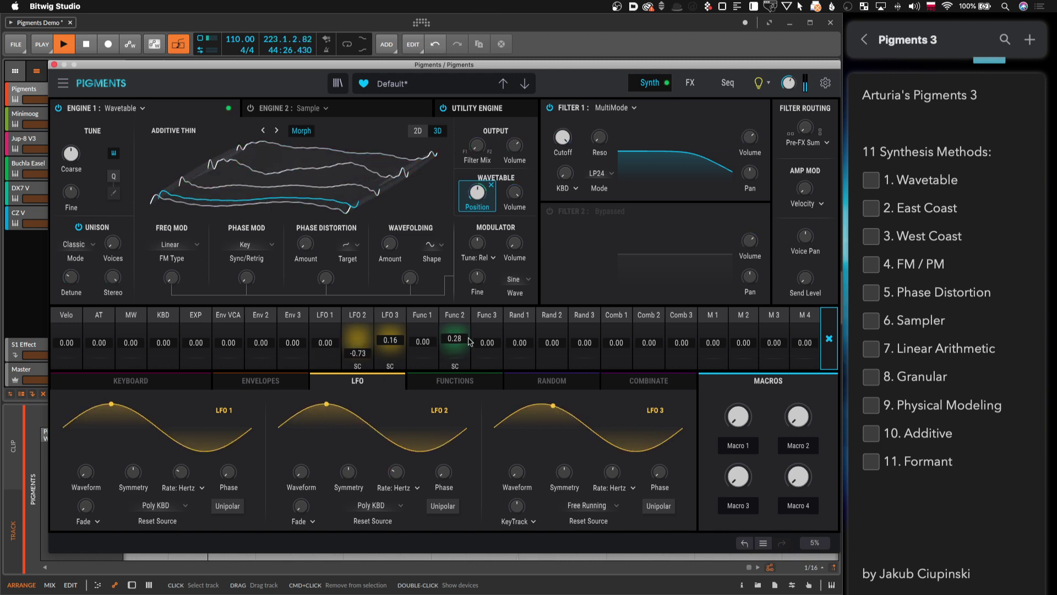
pyautogui.moveTo(519, 342); pyautogui.dragTo(519, 361)
pyautogui.moveTo(217, 346); pyautogui.dragTo(260, 351)
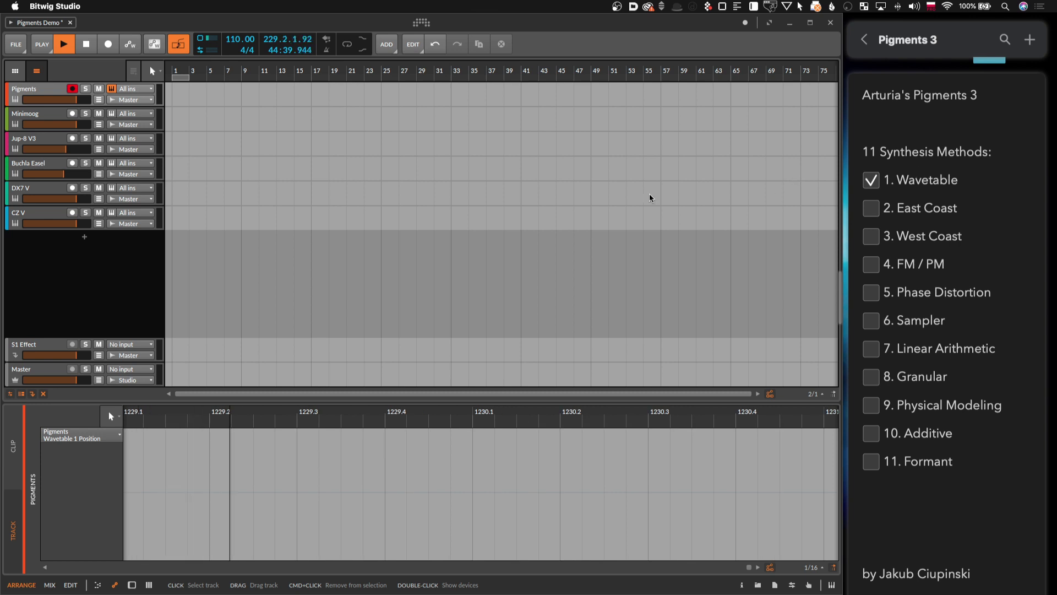
# Discard the wavetable patch by starting a fresh default preset in Pigments
pyautogui.click(651, 196)
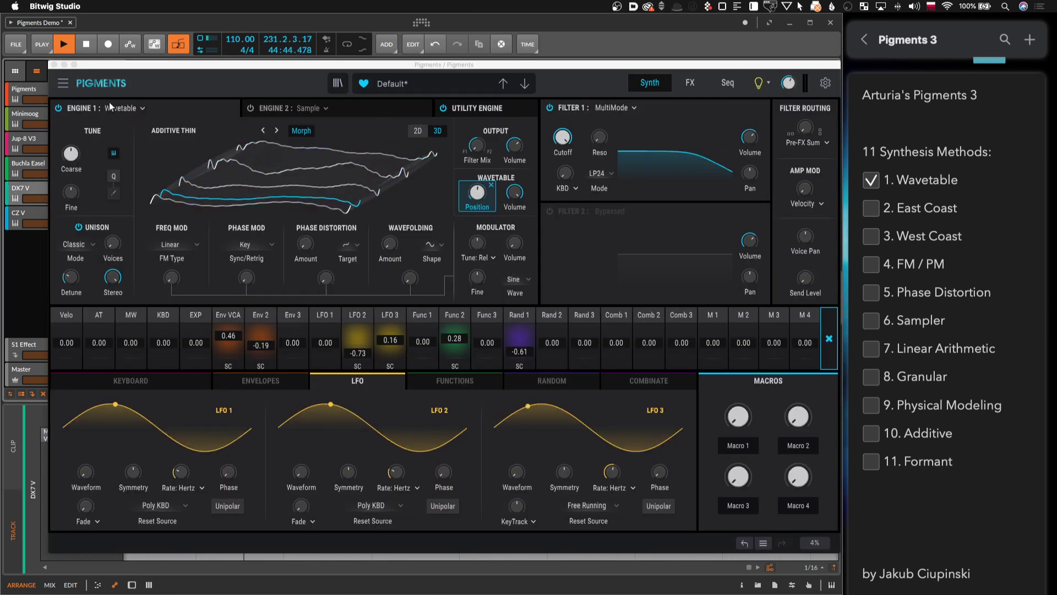
pyautogui.click(63, 83)
pyautogui.click(83, 104)
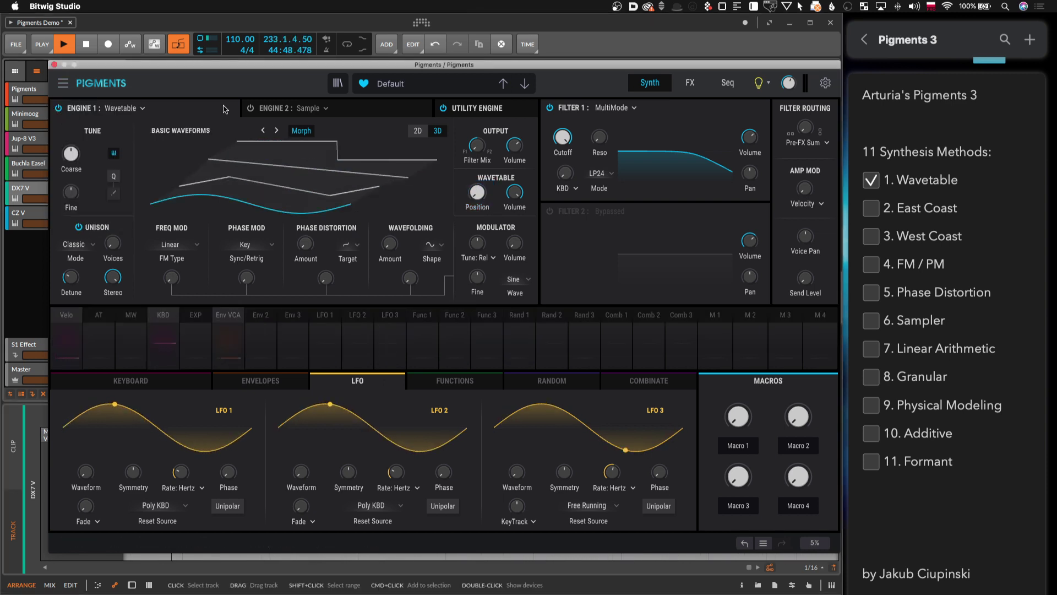
# Open the Mini V instrument on the Minimoog track to examine its oscillators and filter, and return to Pigments
pyautogui.click(35, 113)
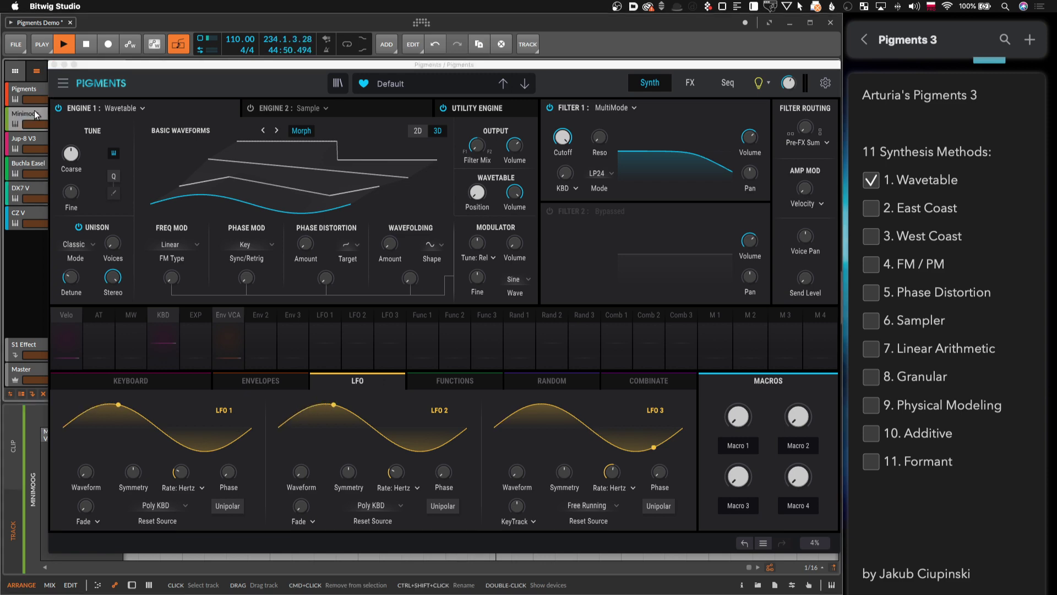
pyautogui.click(15, 124)
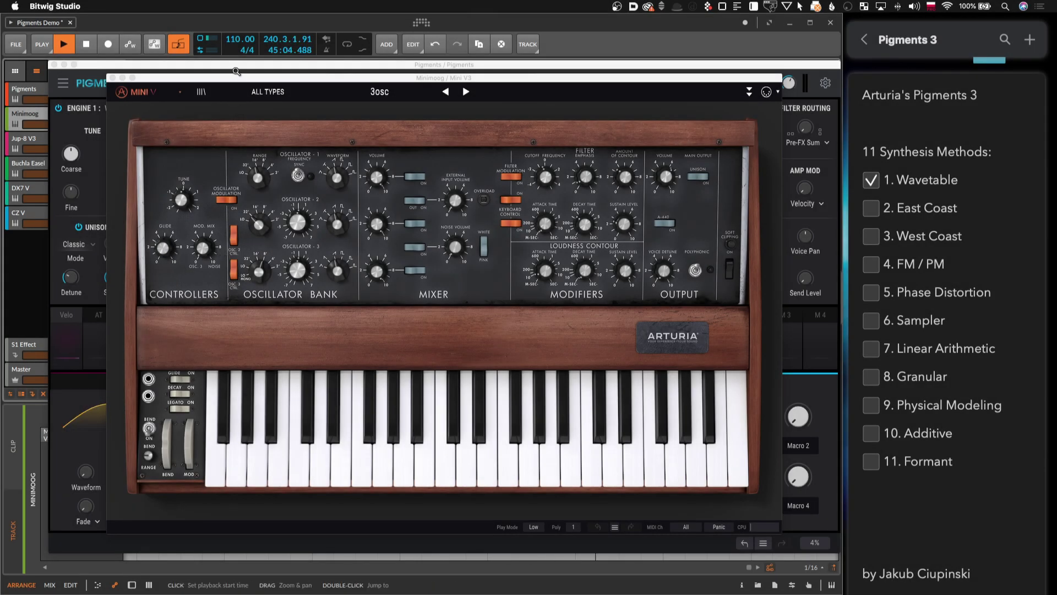
pyautogui.click(234, 70)
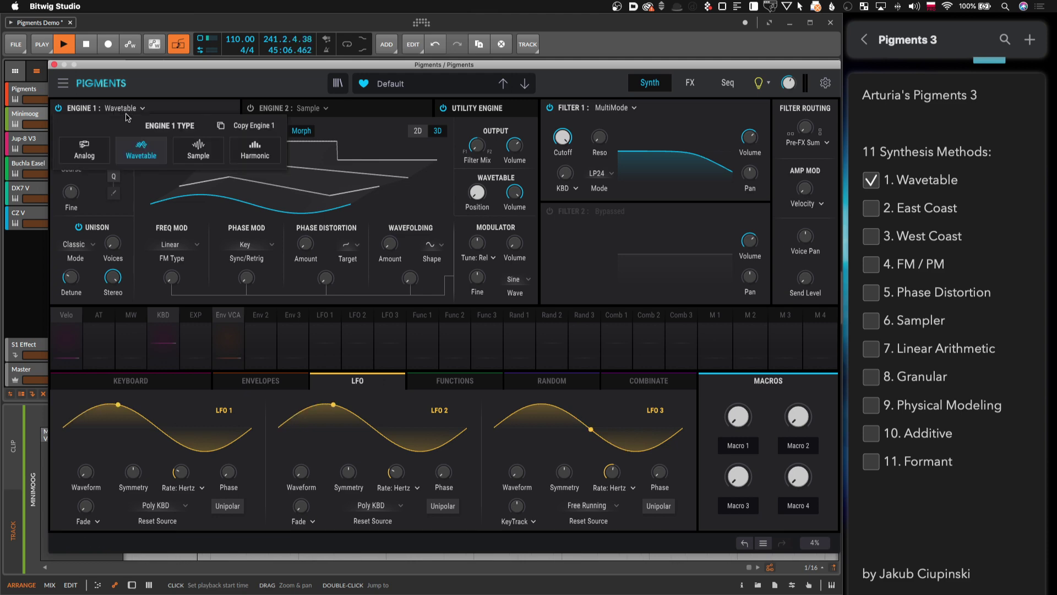
# Switch Engine 1 to the Analog type and set Filter 1 to the Mini model
pyautogui.scroll(1, 120, 111)
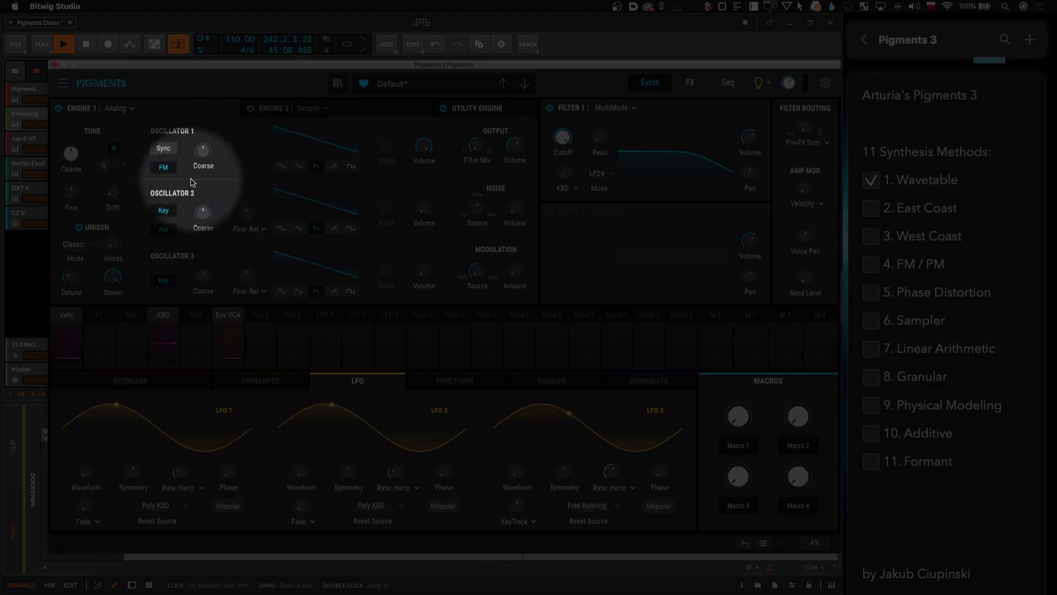
pyautogui.moveTo(479, 275)
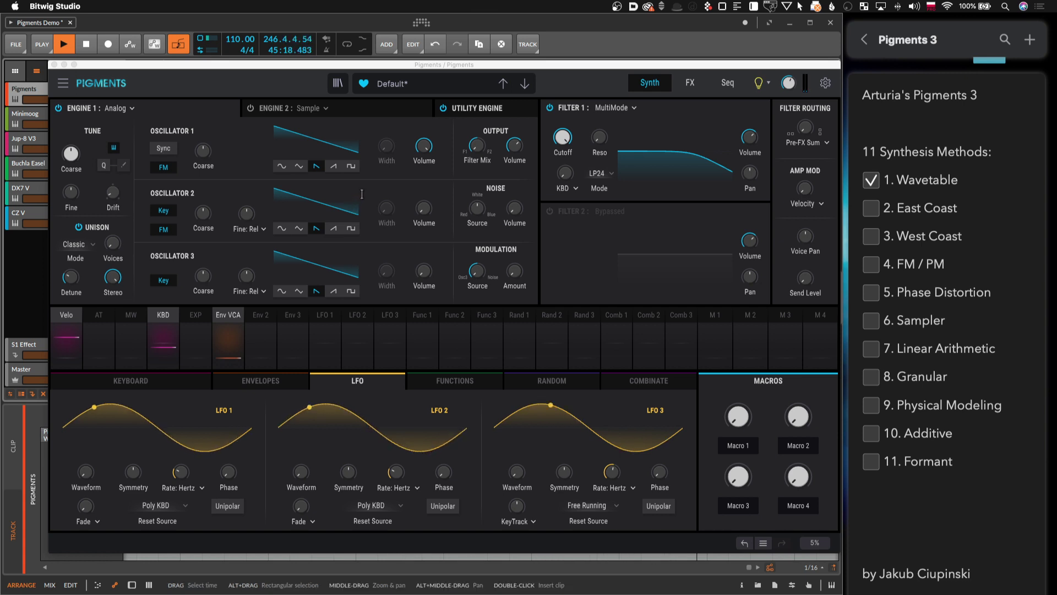
pyautogui.click(624, 108)
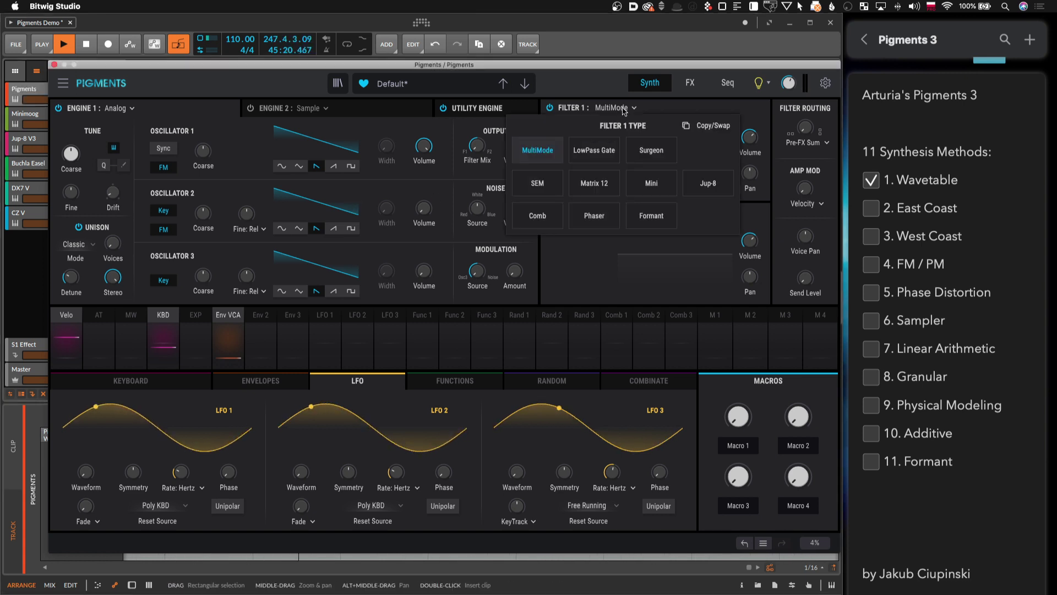
pyautogui.click(659, 185)
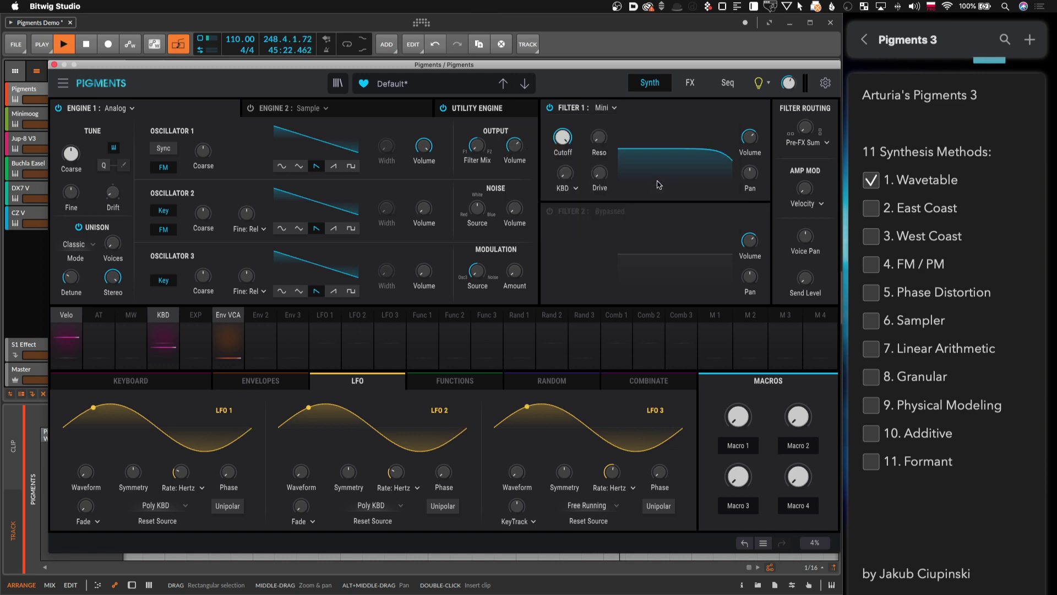
pyautogui.click(610, 108)
pyautogui.click(651, 188)
# Bring in Oscillator 2 with a slight fine detune, and lower Filter 1's cutoff
pyautogui.moveTo(576, 130)
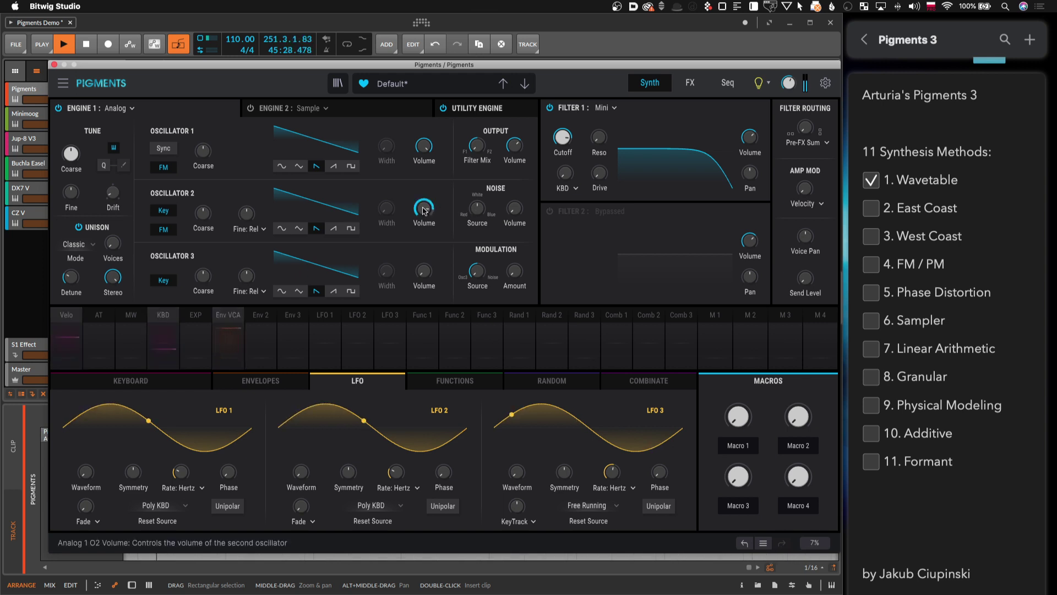
pyautogui.moveTo(247, 221); pyautogui.dragTo(246, 218)
pyautogui.moveTo(562, 138); pyautogui.dragTo(562, 135)
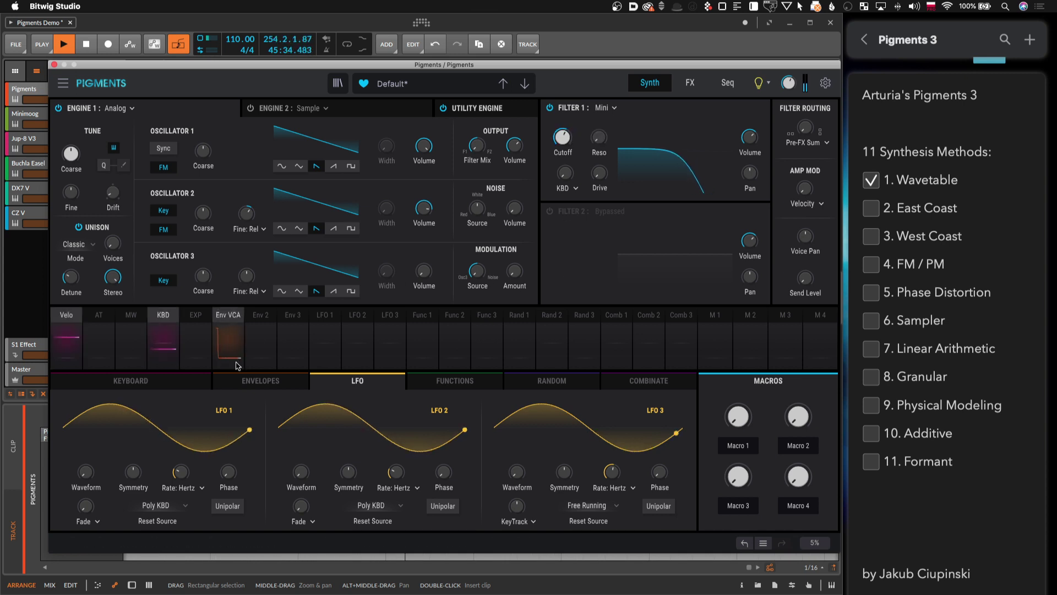
# Set the keyboard play mode to Legato and raise the glide time to about 921 ms
pyautogui.click(180, 381)
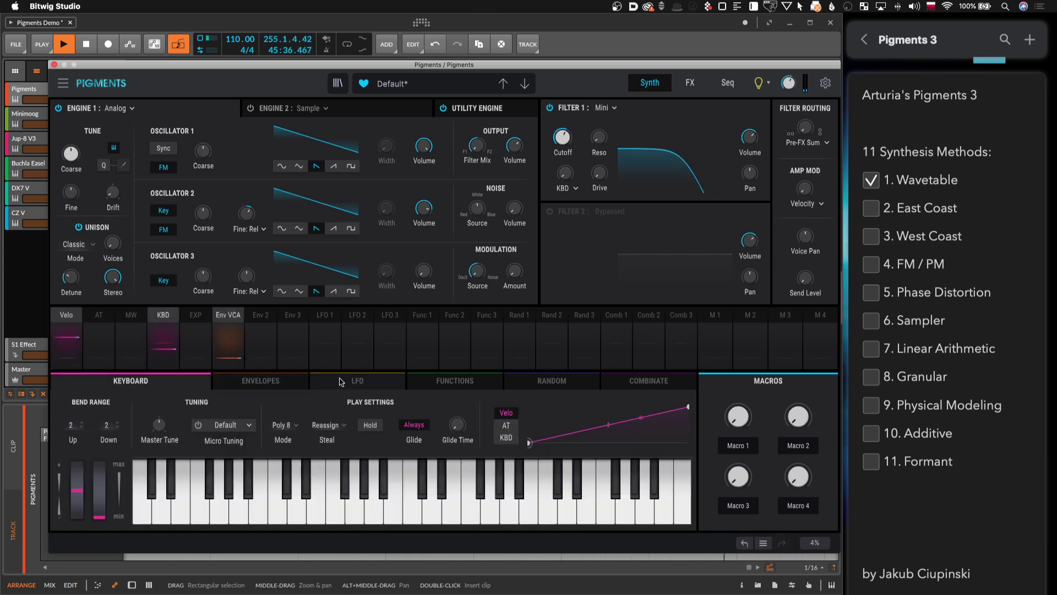
pyautogui.click(282, 428)
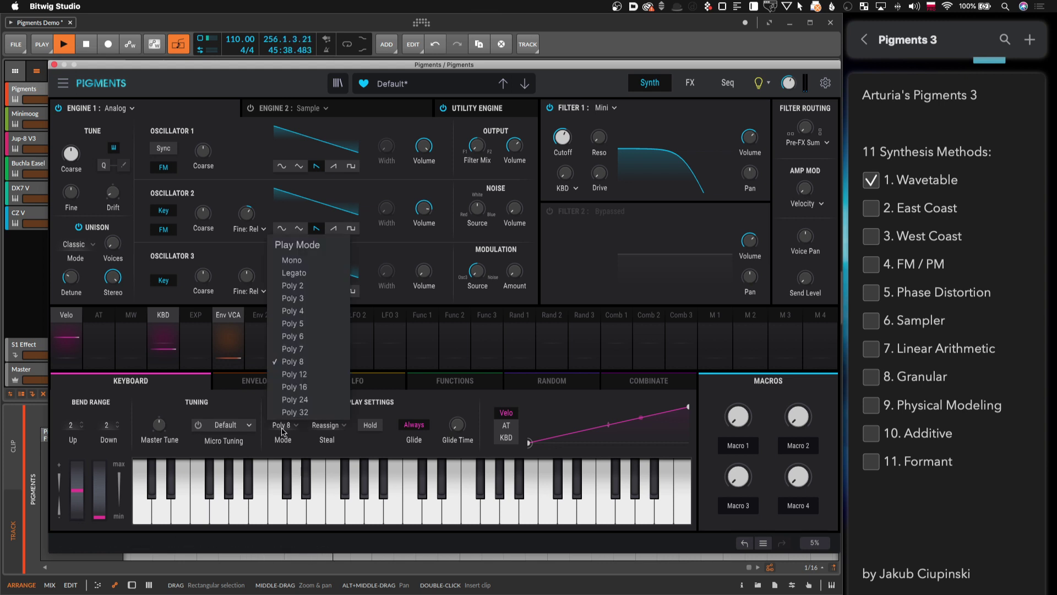
pyautogui.click(294, 273)
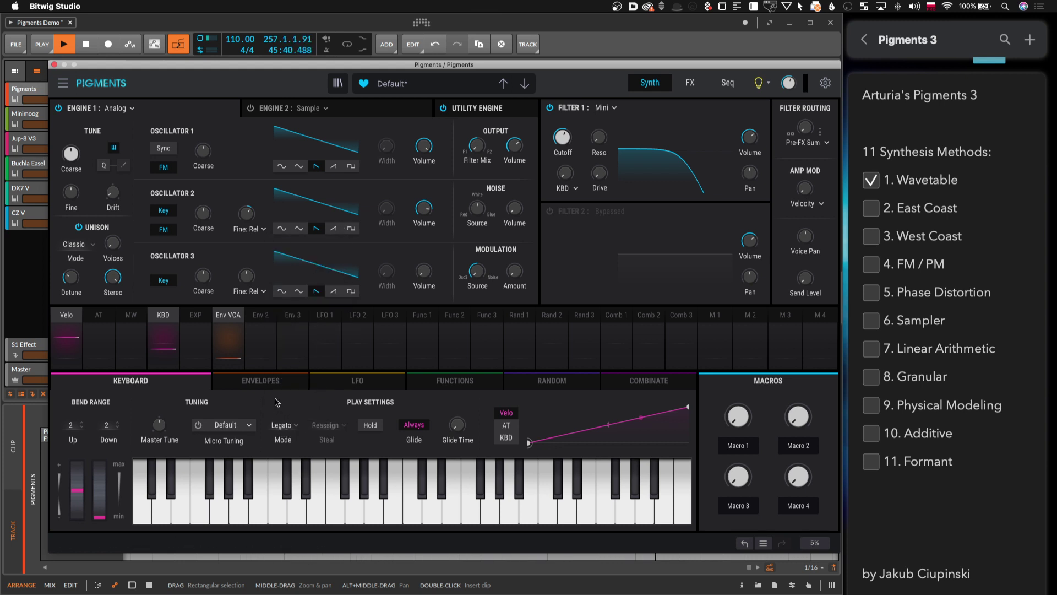
pyautogui.moveTo(457, 424)
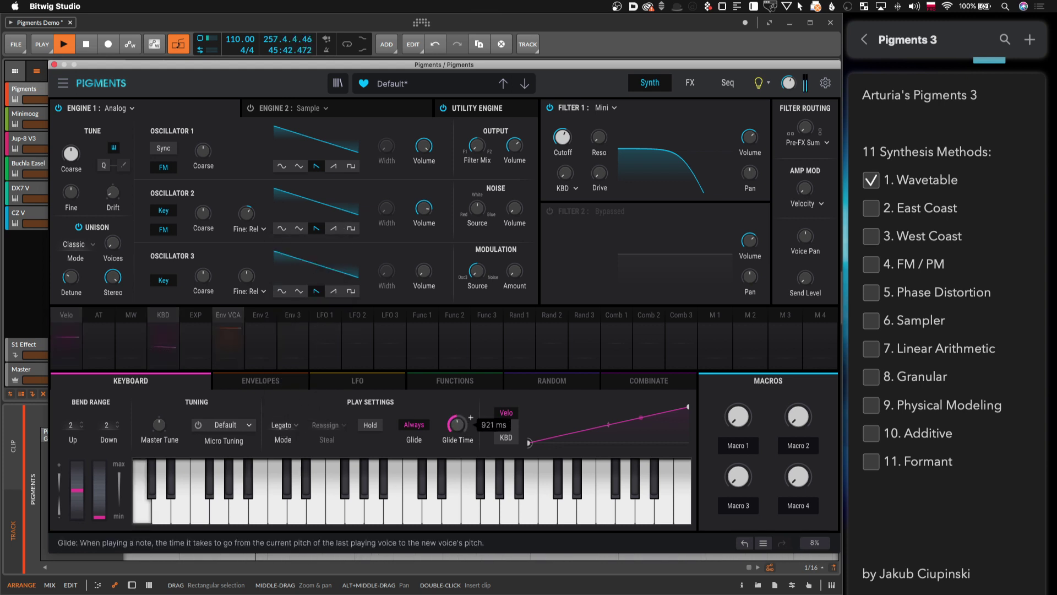
pyautogui.moveTo(457, 424); pyautogui.dragTo(457, 418)
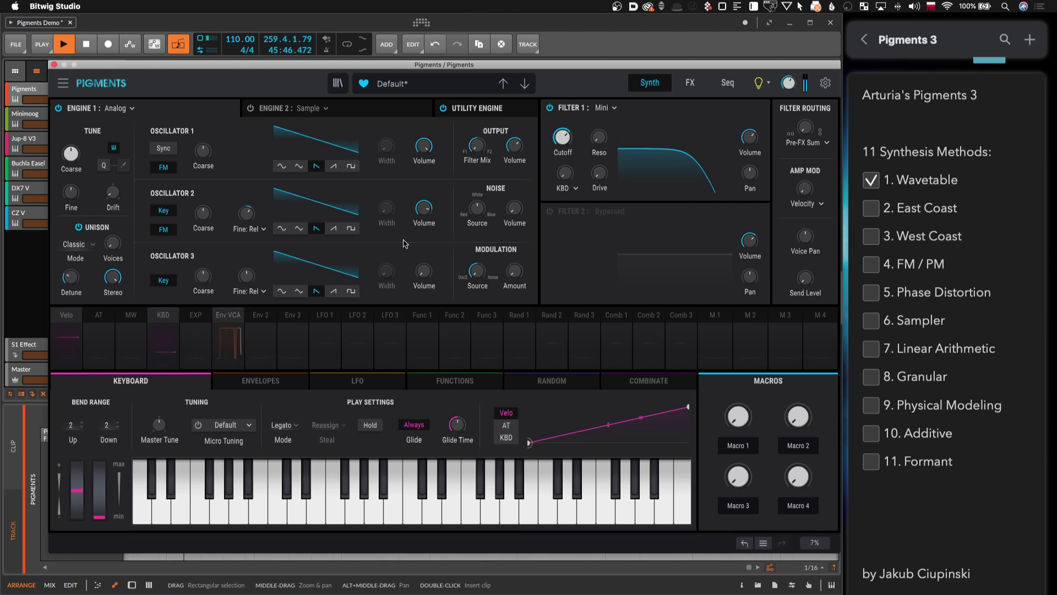
# Set Engine 1's oscillator drift to about 0.068 and shorten the keyboard glide time
pyautogui.moveTo(113, 203)
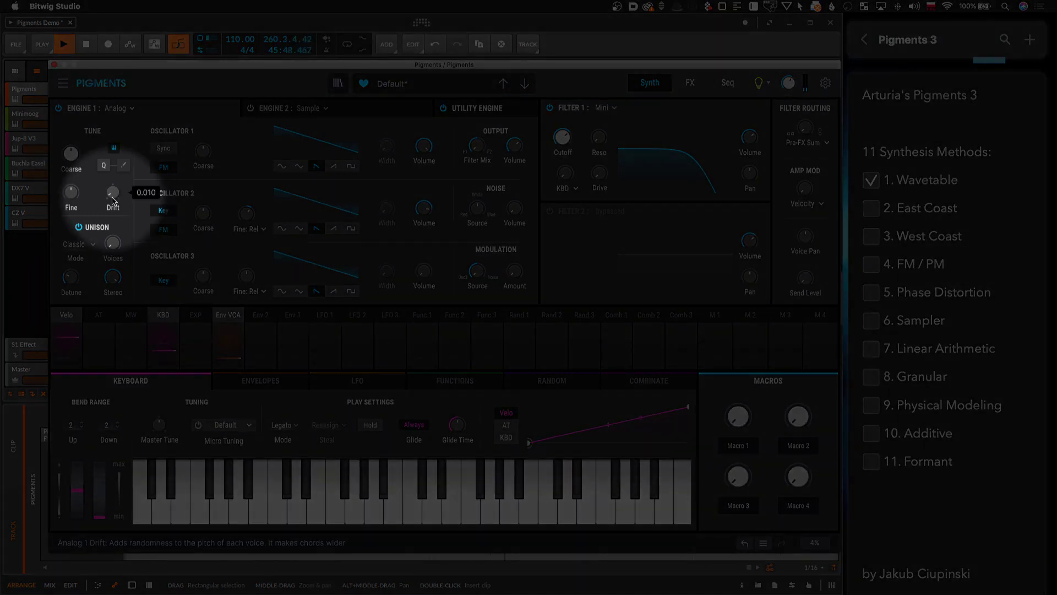
pyautogui.moveTo(113, 201); pyautogui.dragTo(113, 197)
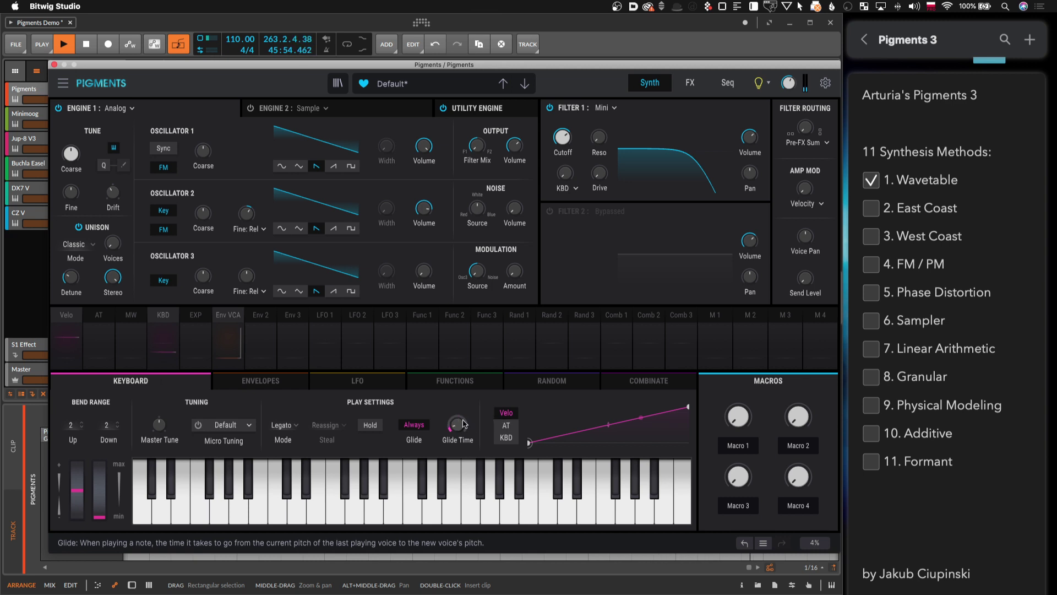
pyautogui.moveTo(113, 192); pyautogui.dragTo(113, 197)
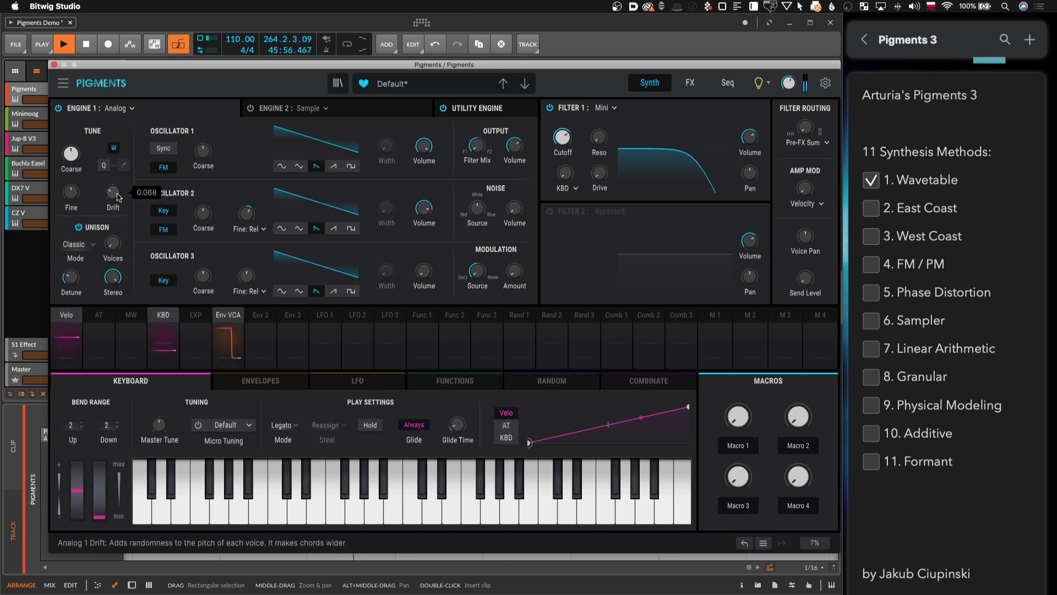
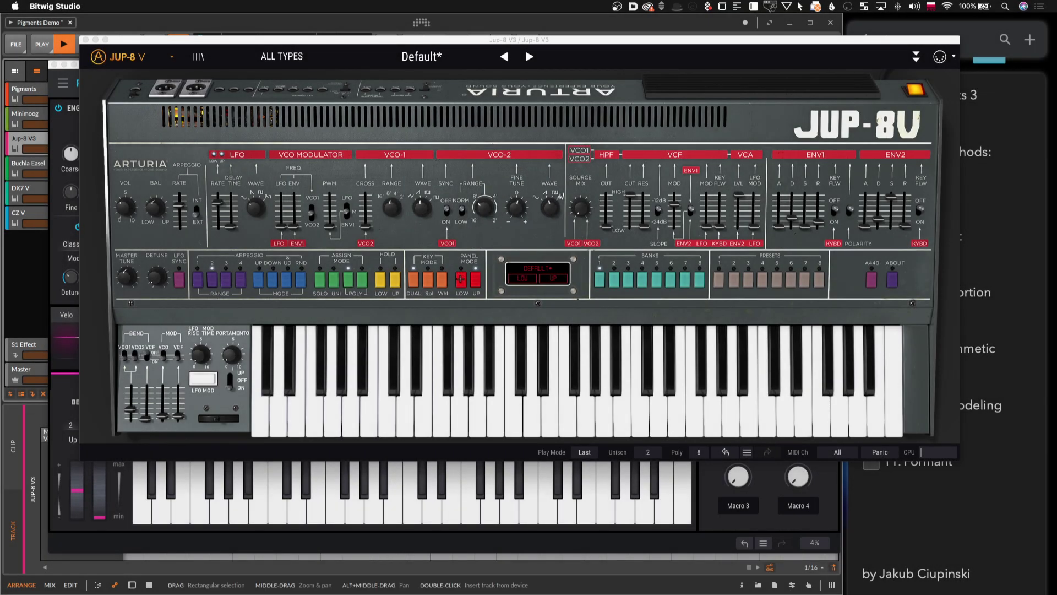
# Select the upper panel mode on the JUP-8 V, and close its window to return to the Pigments track
pyautogui.click(477, 281)
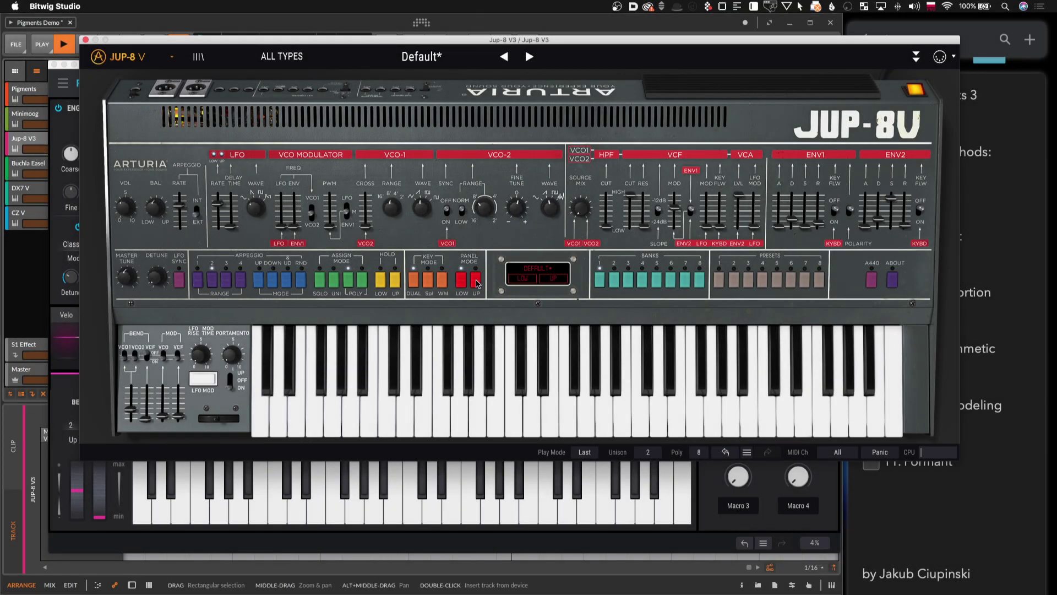
pyautogui.click(37, 90)
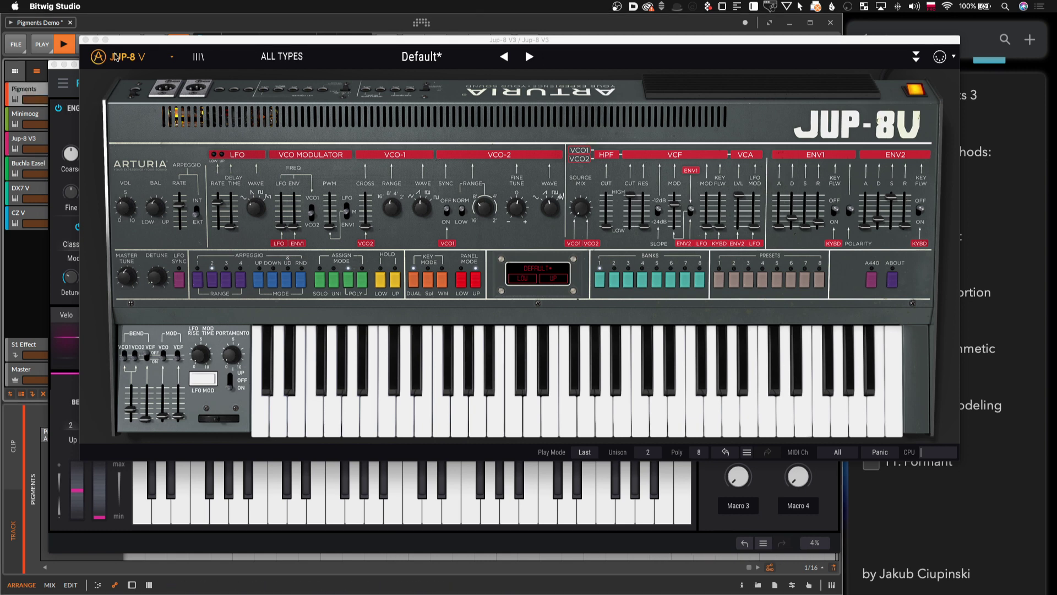
pyautogui.click(86, 41)
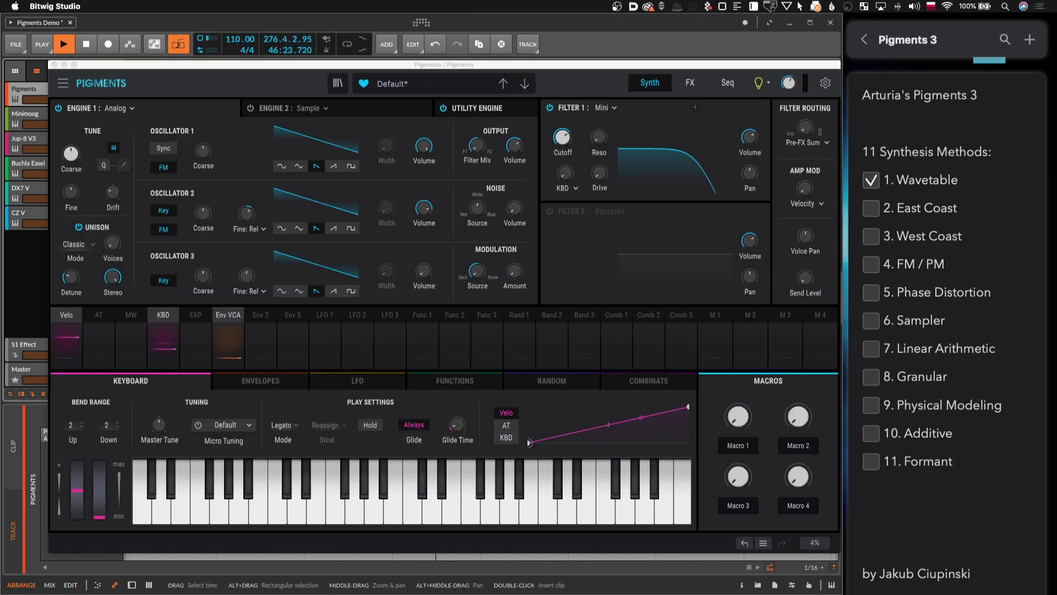
# Change Filter 1 to the Jup-8 model
pyautogui.click(605, 108)
pyautogui.click(709, 184)
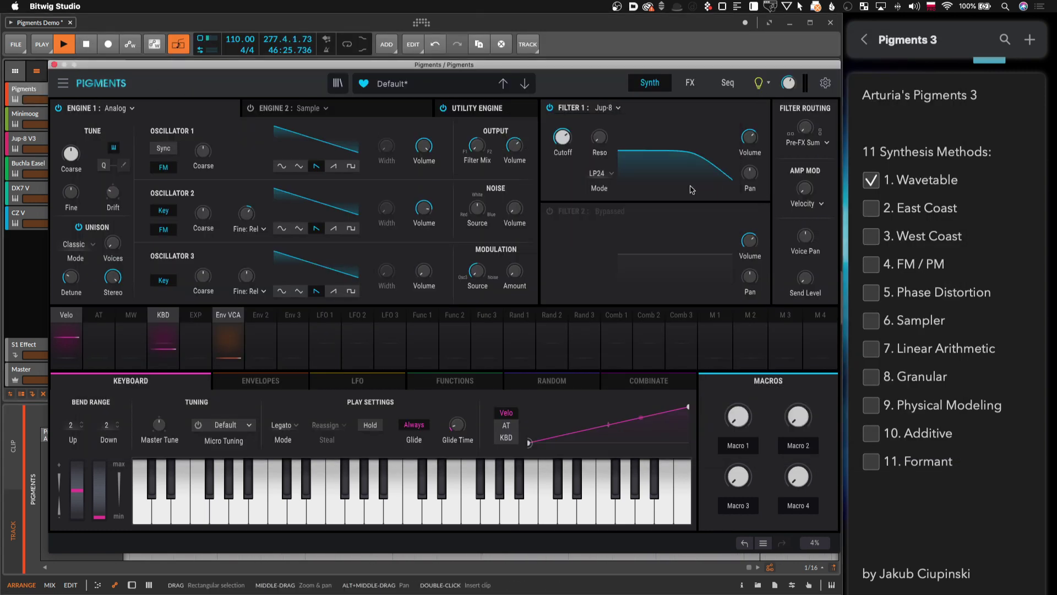
# Look over Engine 2's synthesis type options and its sample page, and return to Engine 1's analog oscillators
pyautogui.moveTo(562, 137)
pyautogui.mouseDown()
pyautogui.moveTo(562, 148)
pyautogui.moveTo(562, 135)
pyautogui.mouseUp()
pyautogui.click(318, 110)
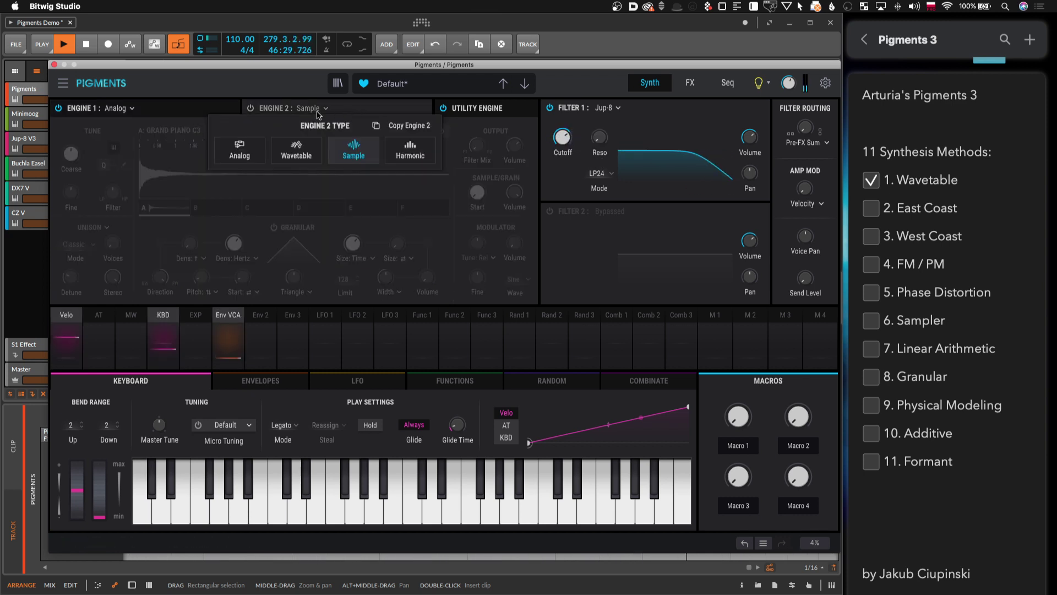
pyautogui.click(179, 110)
pyautogui.click(170, 110)
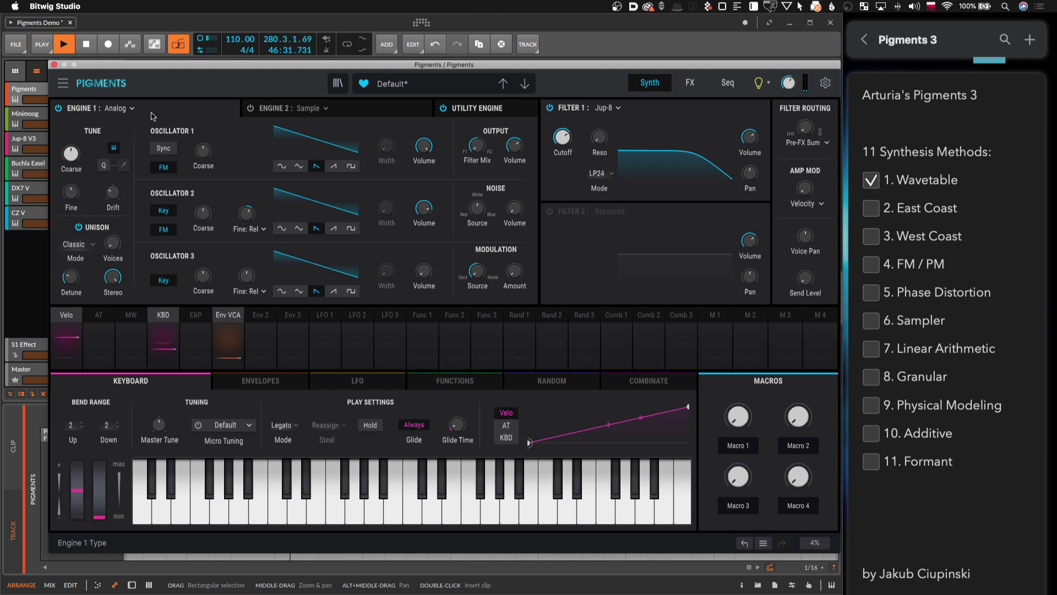
pyautogui.click(288, 110)
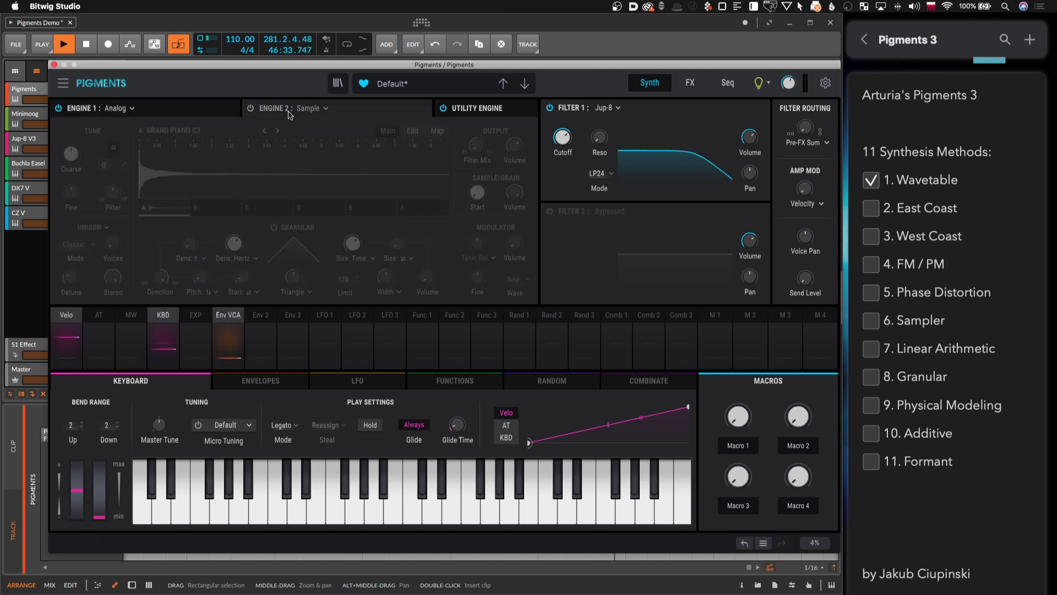
pyautogui.click(97, 111)
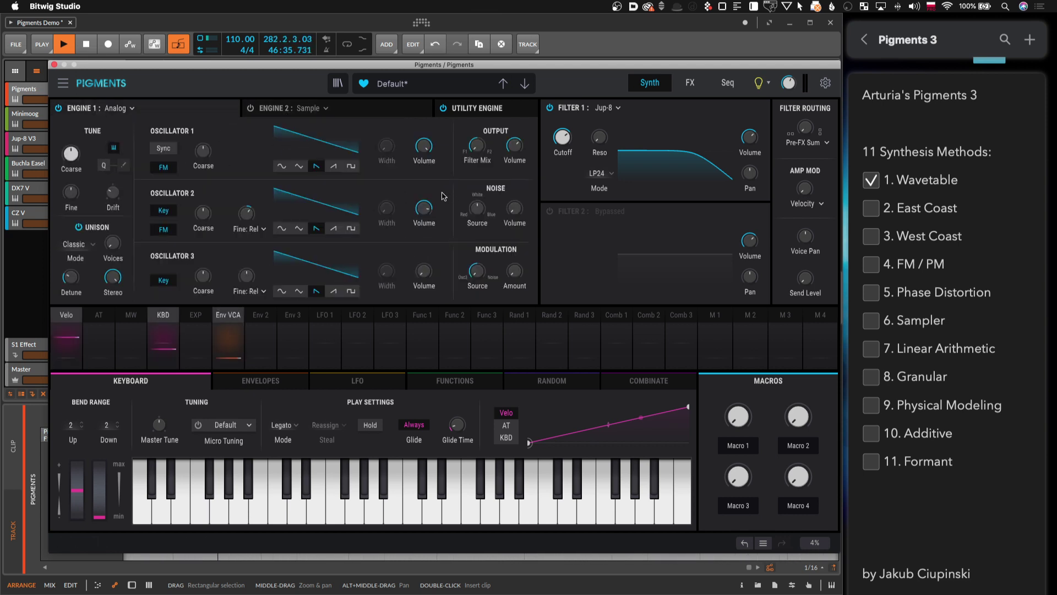
# Set the keyboard play mode to Poly 8 and change Filter 1 to the Matrix 12 model
pyautogui.click(282, 424)
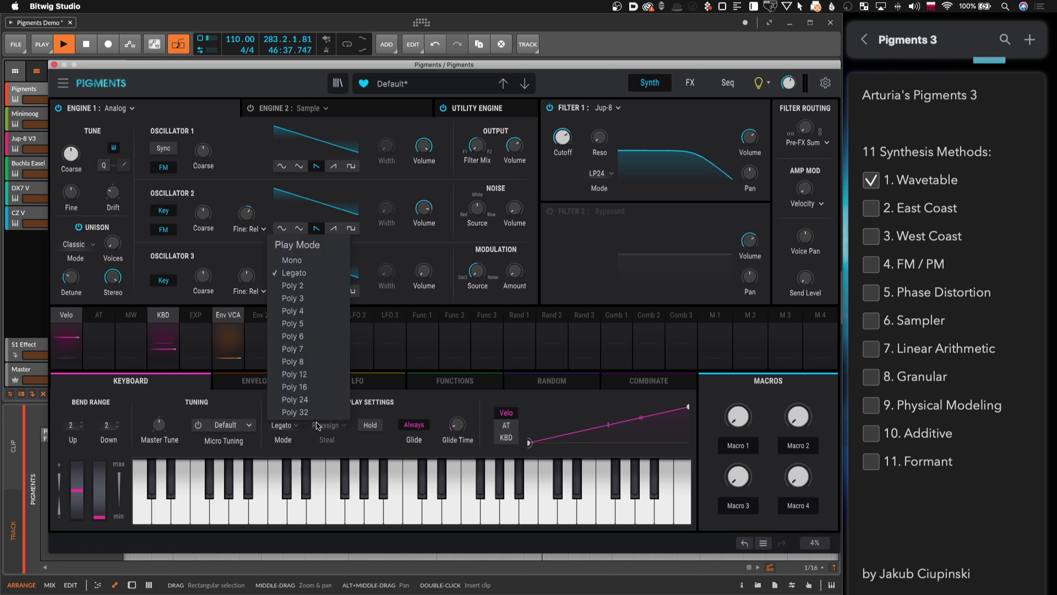
pyautogui.click(323, 362)
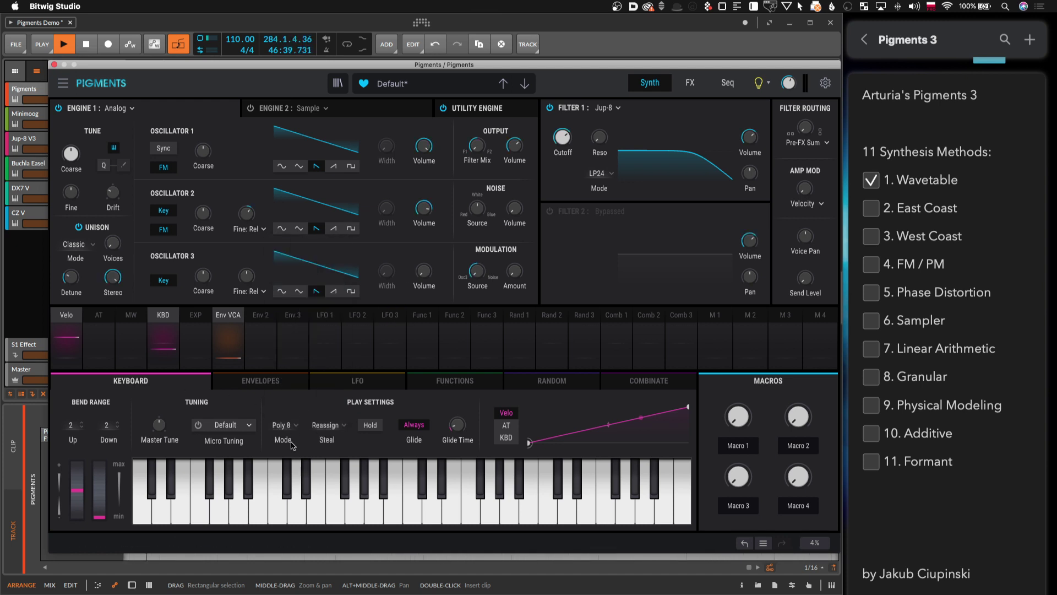
pyautogui.click(728, 83)
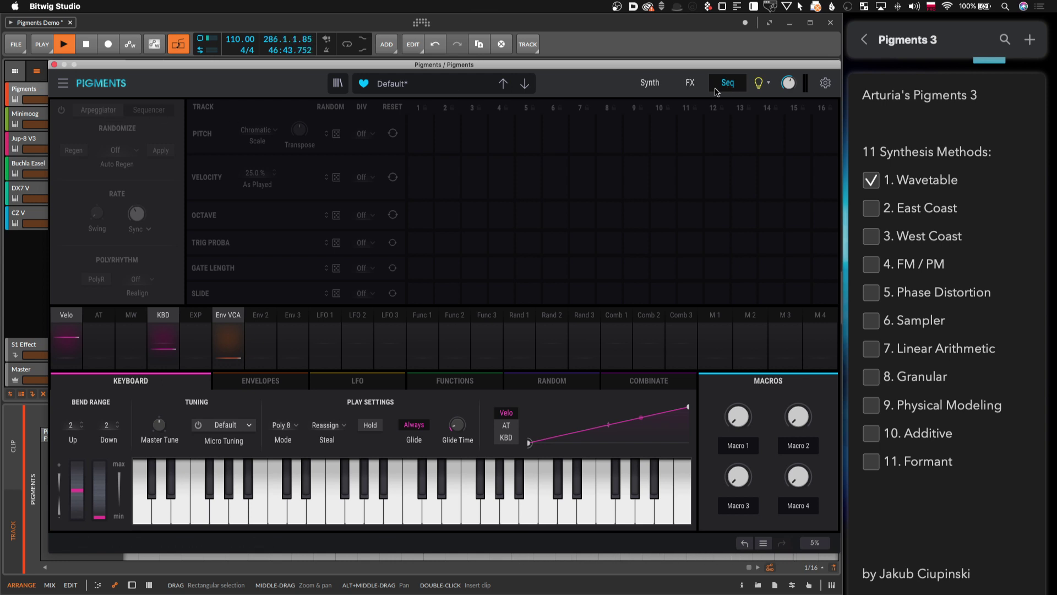
pyautogui.click(650, 83)
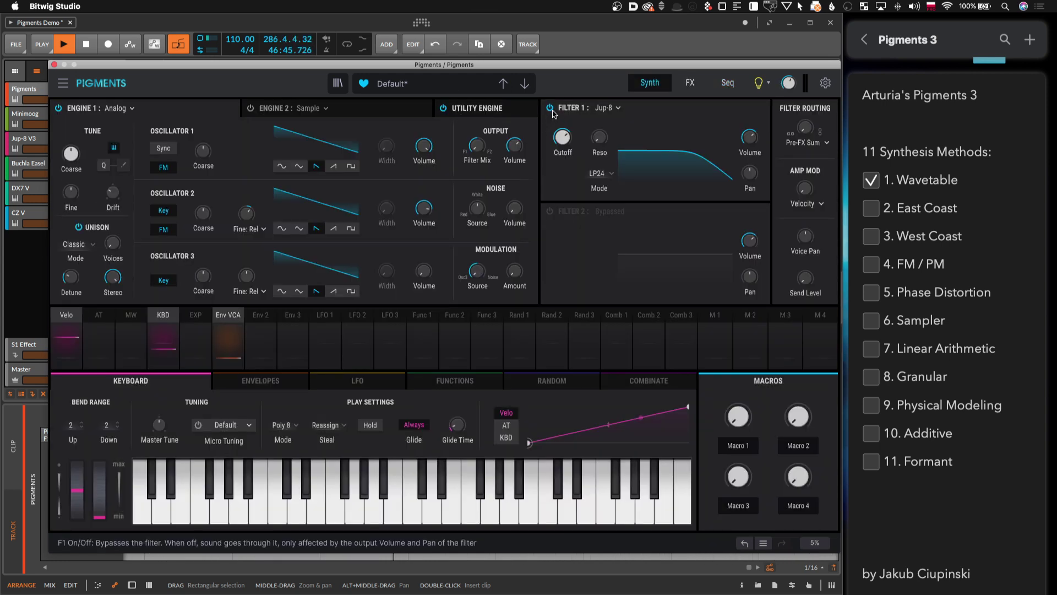
pyautogui.click(611, 108)
pyautogui.click(611, 186)
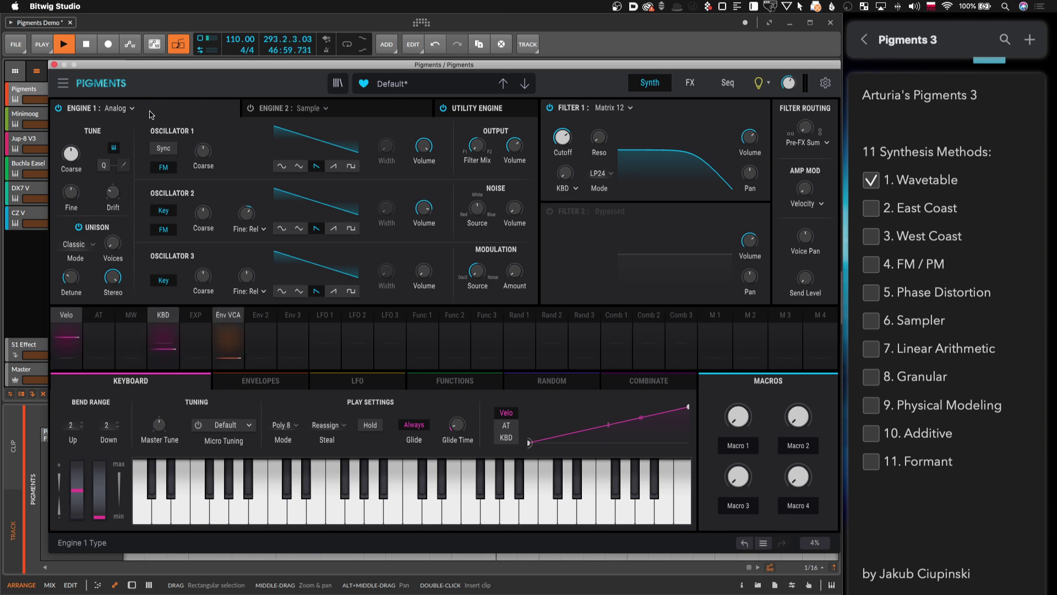
# Start a new preset and switch Engine 1 to the Analog type
pyautogui.click(63, 83)
pyautogui.click(82, 105)
pyautogui.click(135, 108)
pyautogui.click(95, 149)
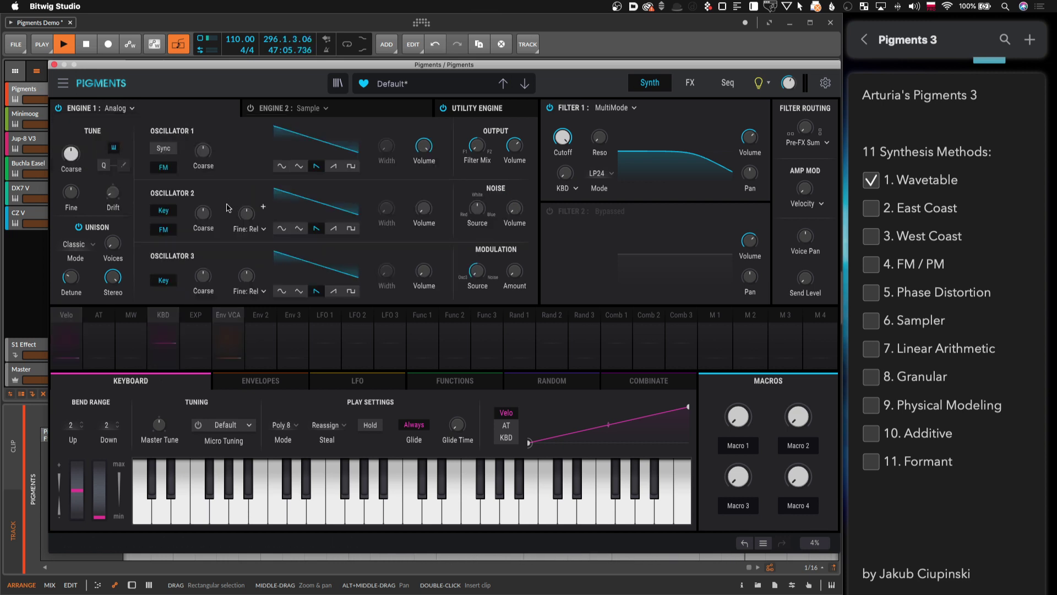
# Set Engine 1's unison mode to Super with raised mix and a detune of about 12.8 %, and bypass Filter 1
pyautogui.click(91, 245)
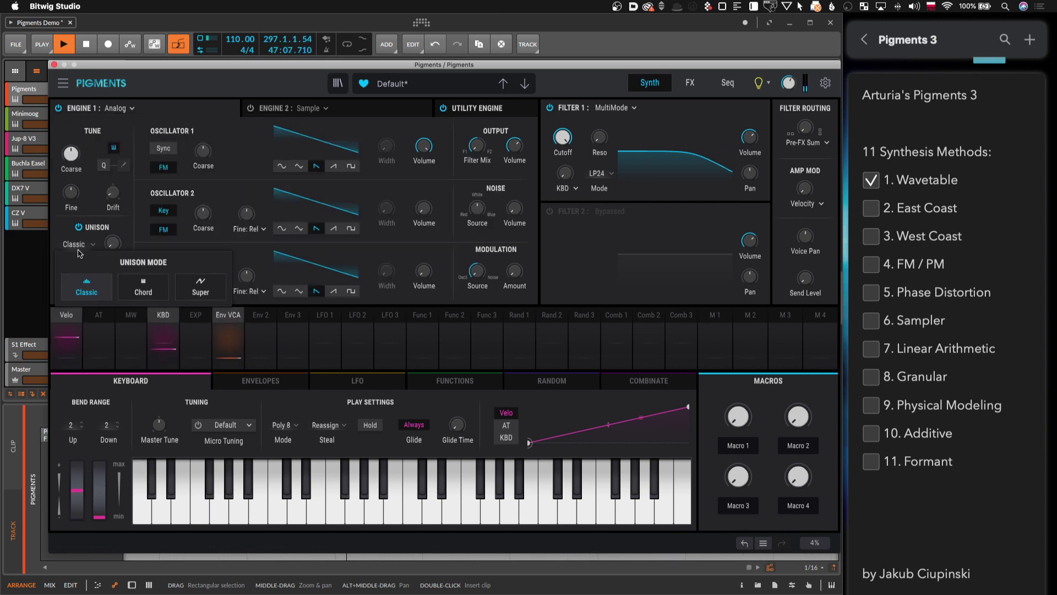
pyautogui.click(215, 299)
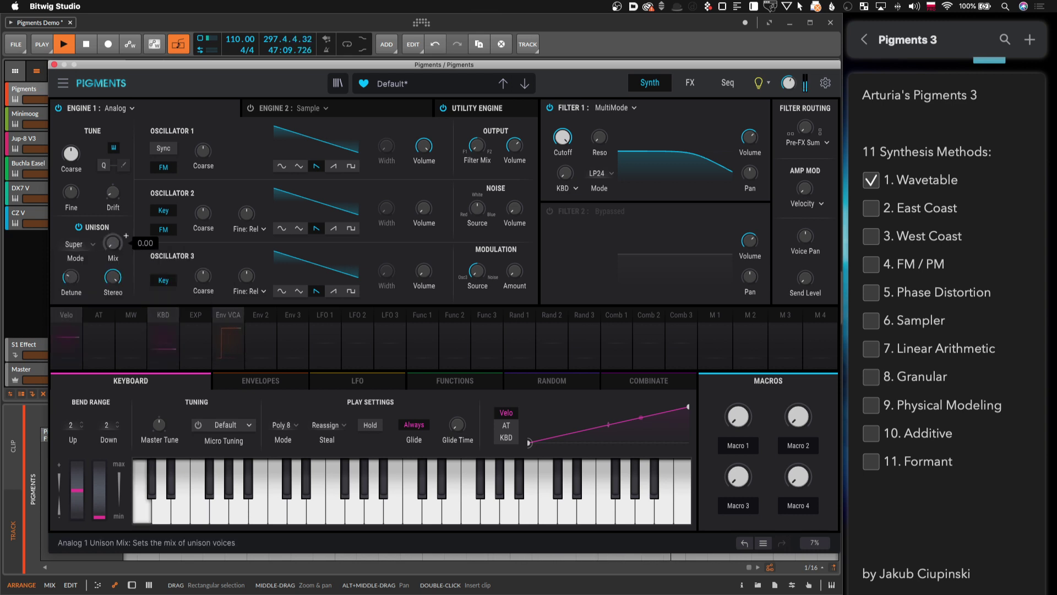
pyautogui.moveTo(70, 272); pyautogui.dragTo(84, 271)
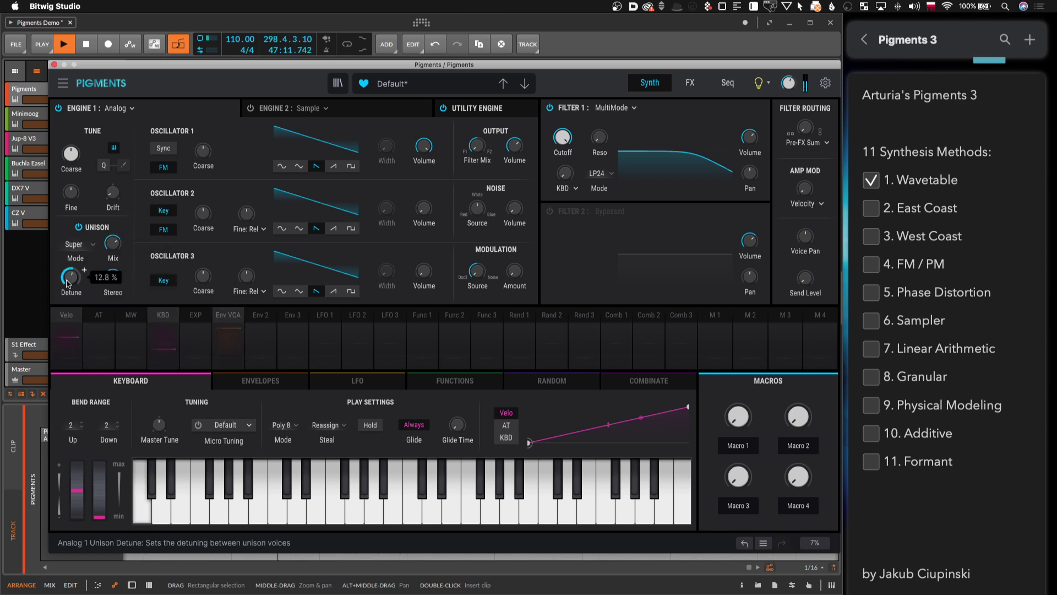
pyautogui.click(549, 108)
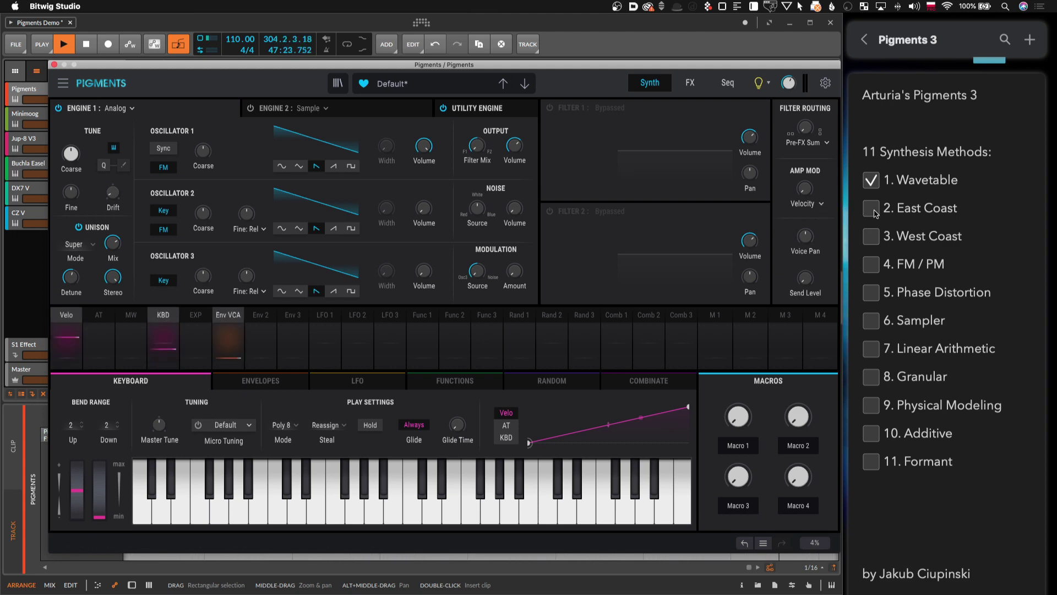
# Tick off East Coast in the synthesis methods list and open the Buchla Easel V from its track
pyautogui.press('super+w')
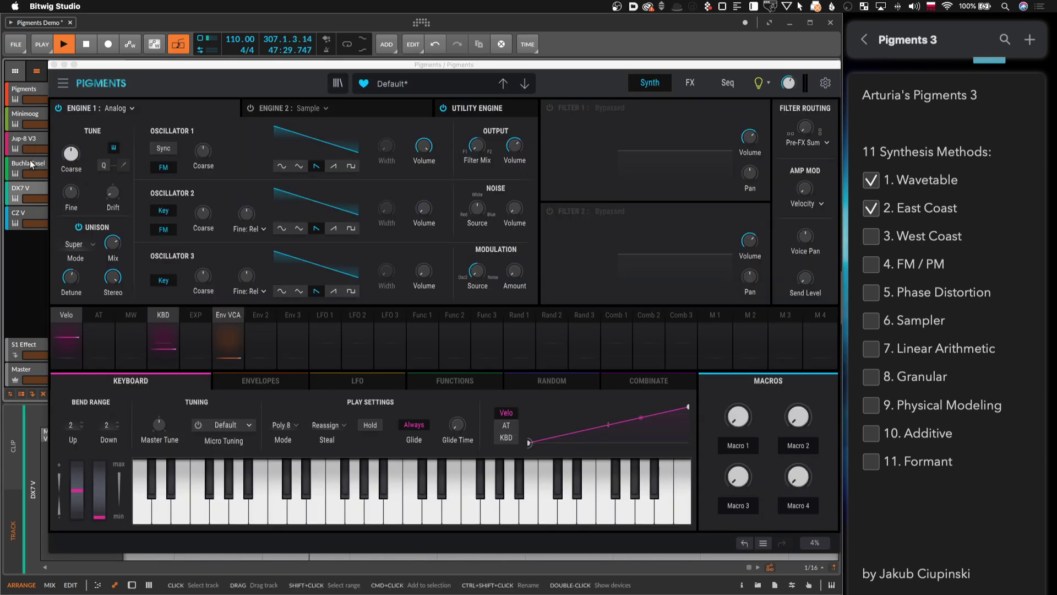
pyautogui.click(31, 164)
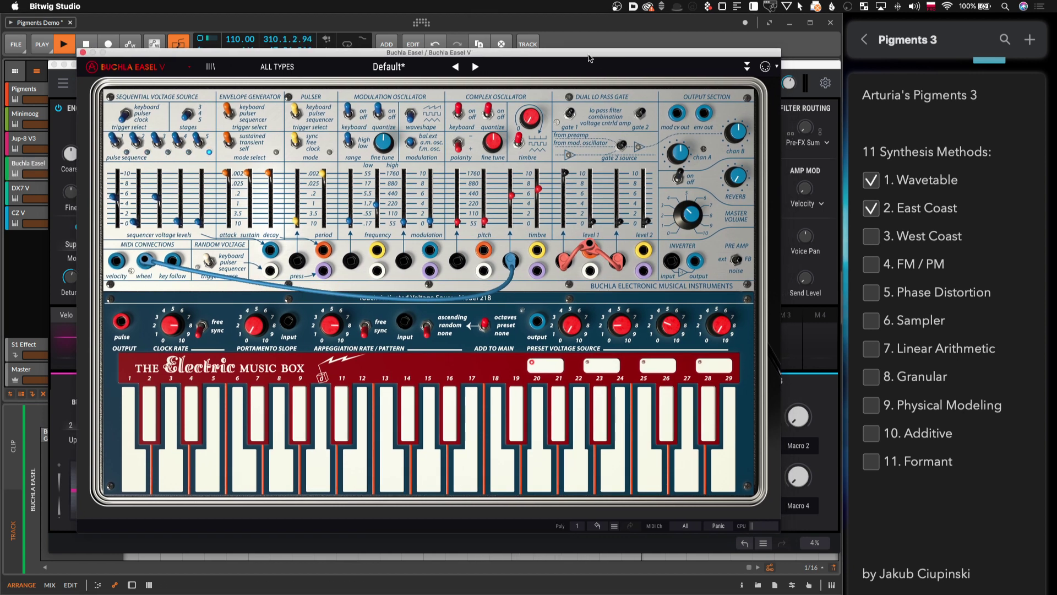
# Try the complex oscillator's timbre slider and the gate 1 mode switch on the Buchla Easel V, and close its window
pyautogui.click(563, 173)
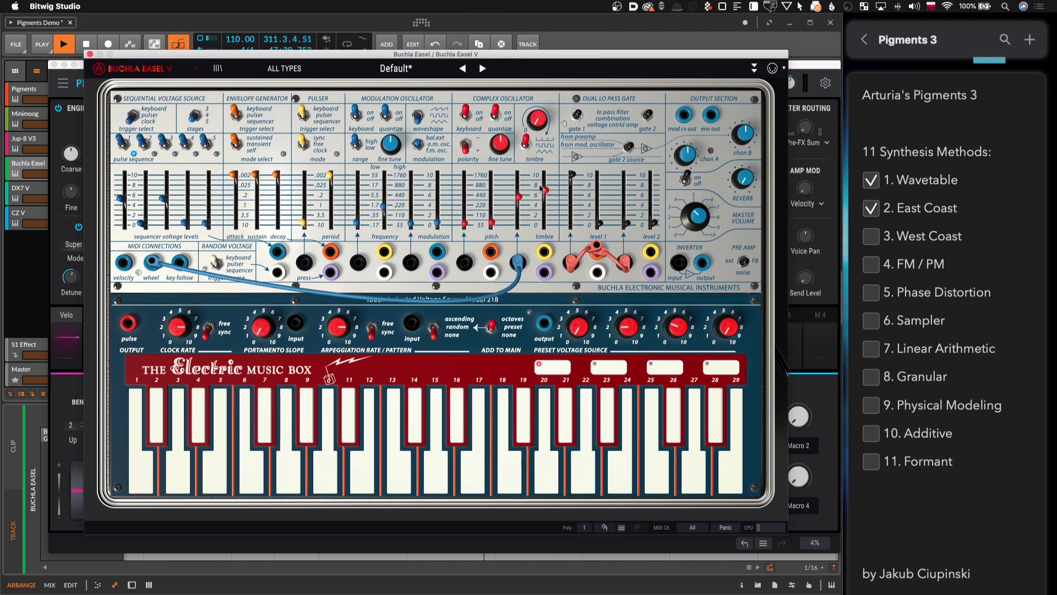
pyautogui.moveTo(547, 195)
pyautogui.mouseDown()
pyautogui.moveTo(546, 174)
pyautogui.moveTo(546, 222)
pyautogui.moveTo(545, 182)
pyautogui.moveTo(546, 196)
pyautogui.mouseUp()
pyautogui.click(577, 116)
pyautogui.click(90, 54)
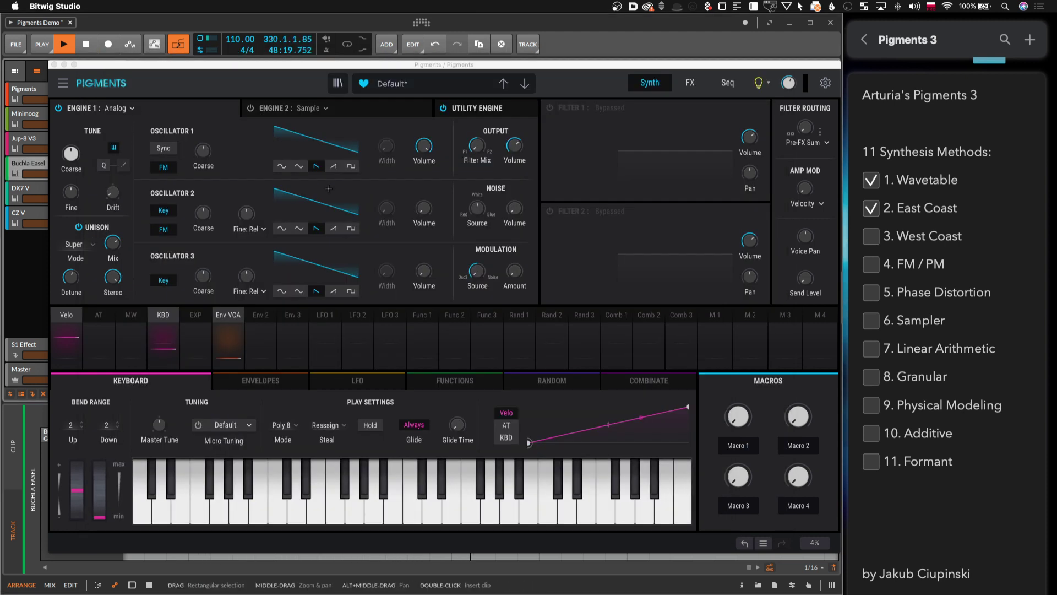
# Start a new preset in Pigments, show Engine 1's wavetable in 2D view, and select the Pigments track
pyautogui.click(63, 83)
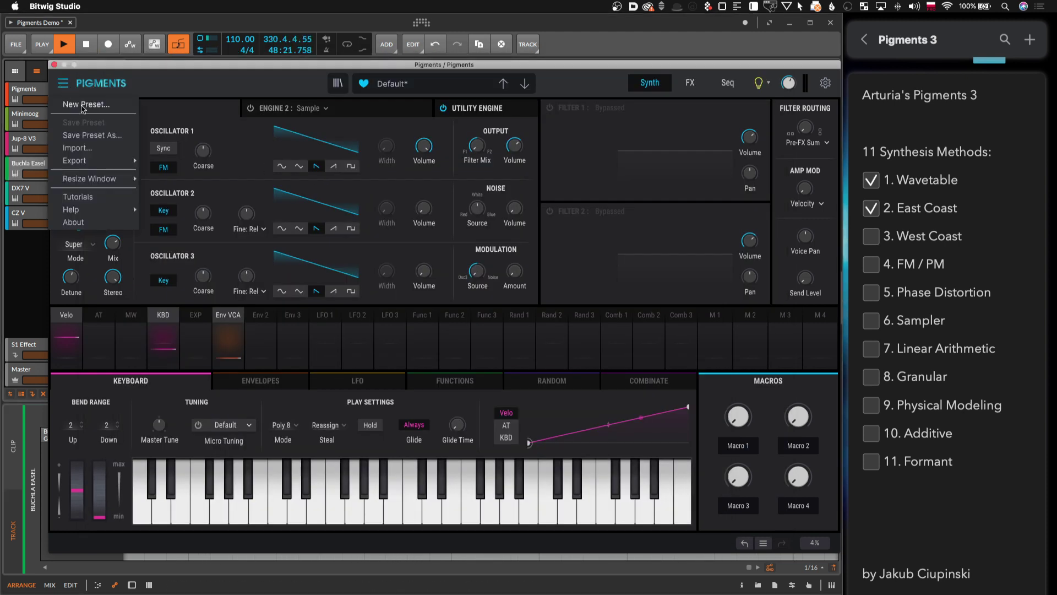
pyautogui.click(84, 106)
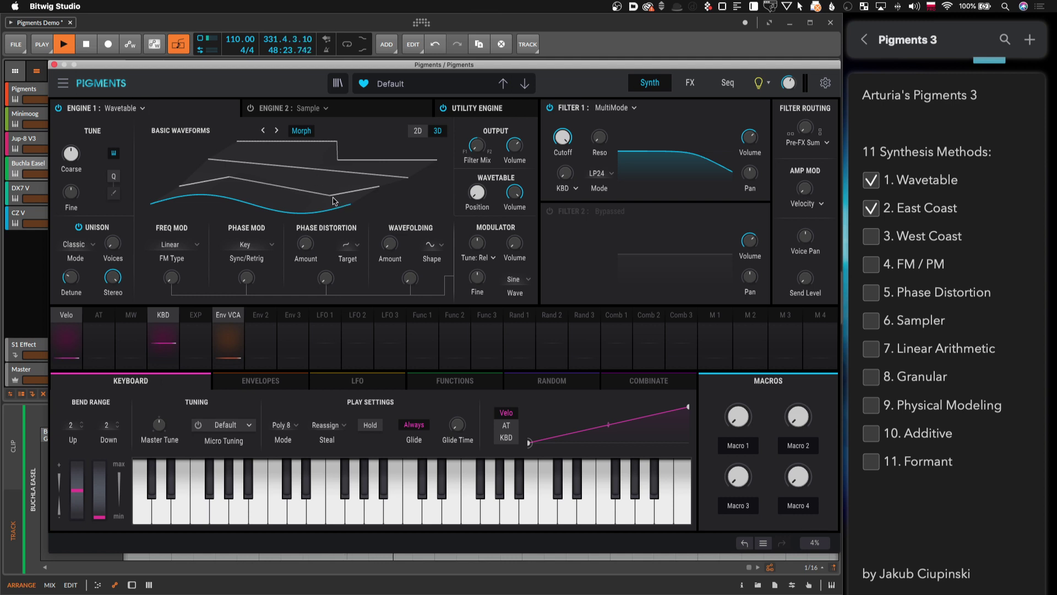
pyautogui.click(417, 130)
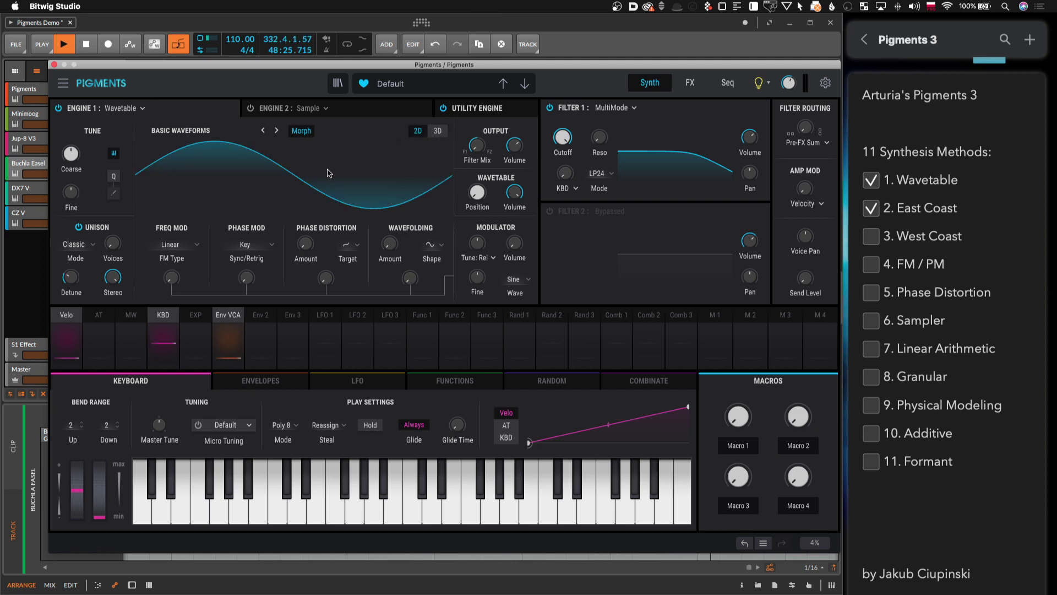
pyautogui.click(47, 90)
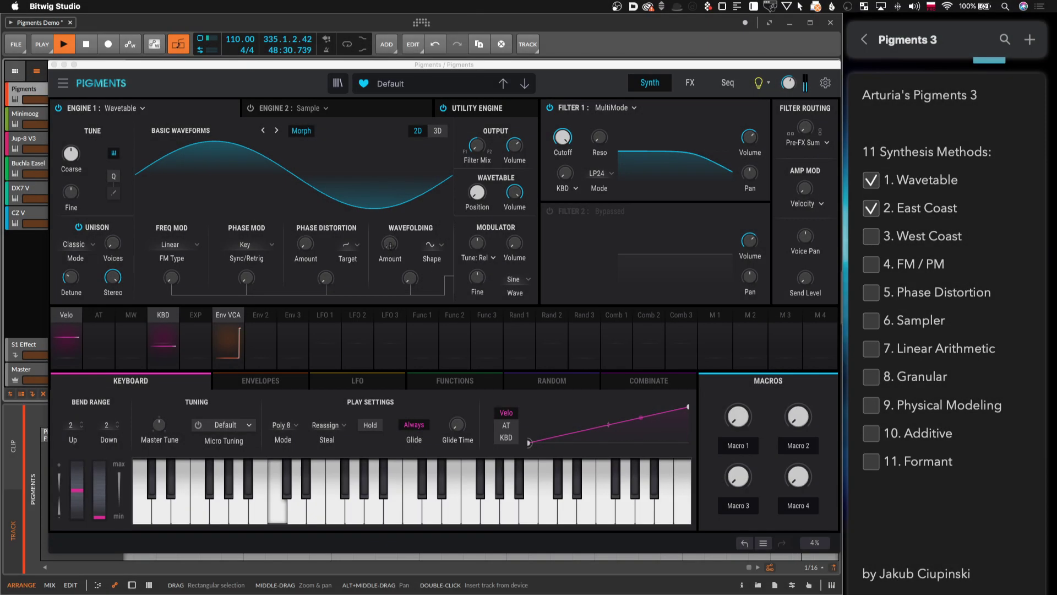
# Raise Engine 1's wavefolding amount to fold the sine wave, and change Filter 1 to LowPassGate
pyautogui.moveTo(389, 245); pyautogui.dragTo(413, 261)
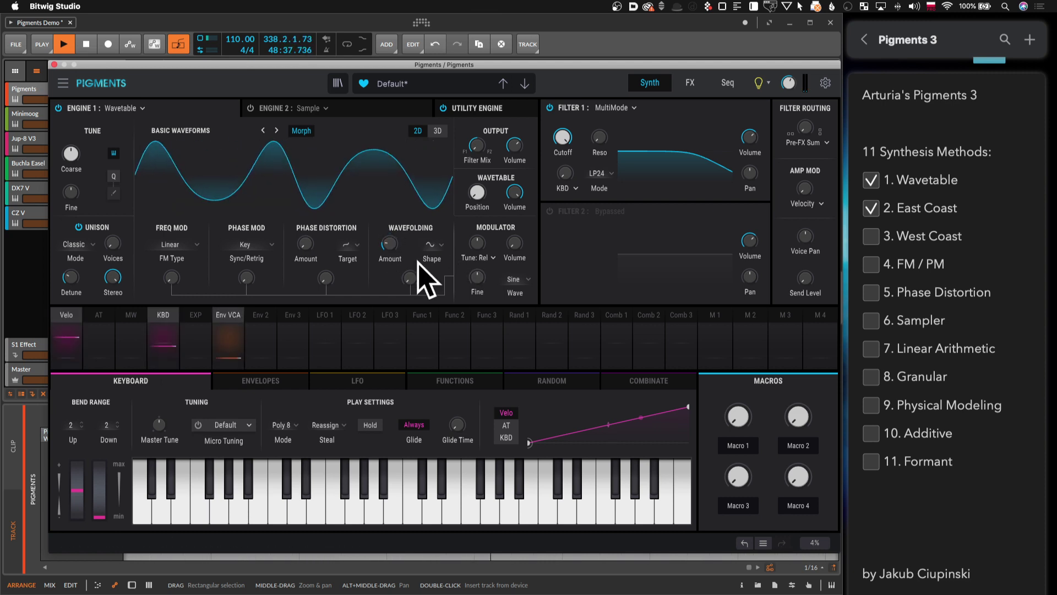
pyautogui.click(621, 107)
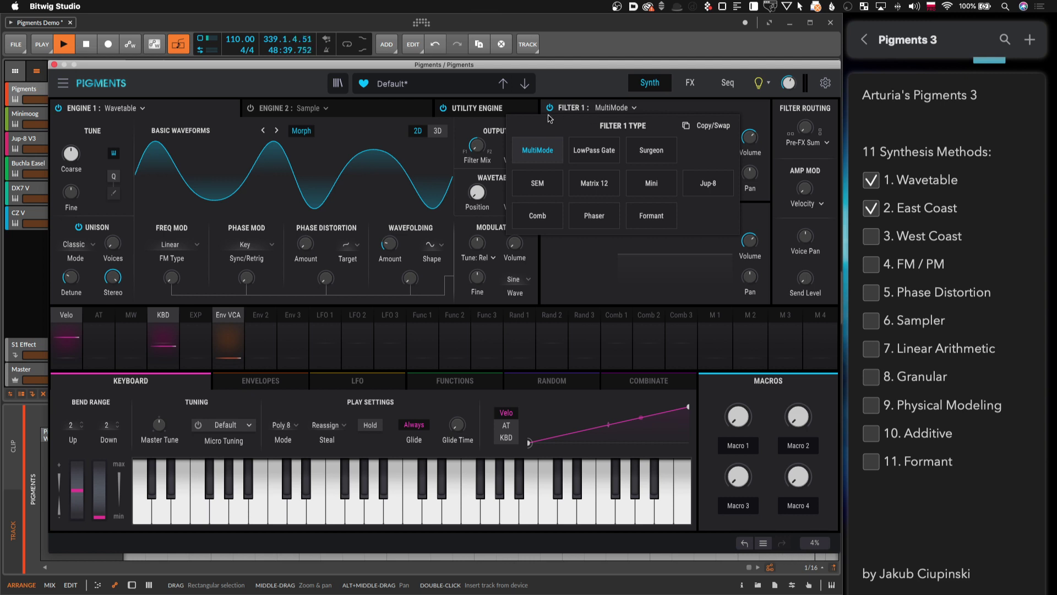
pyautogui.click(599, 152)
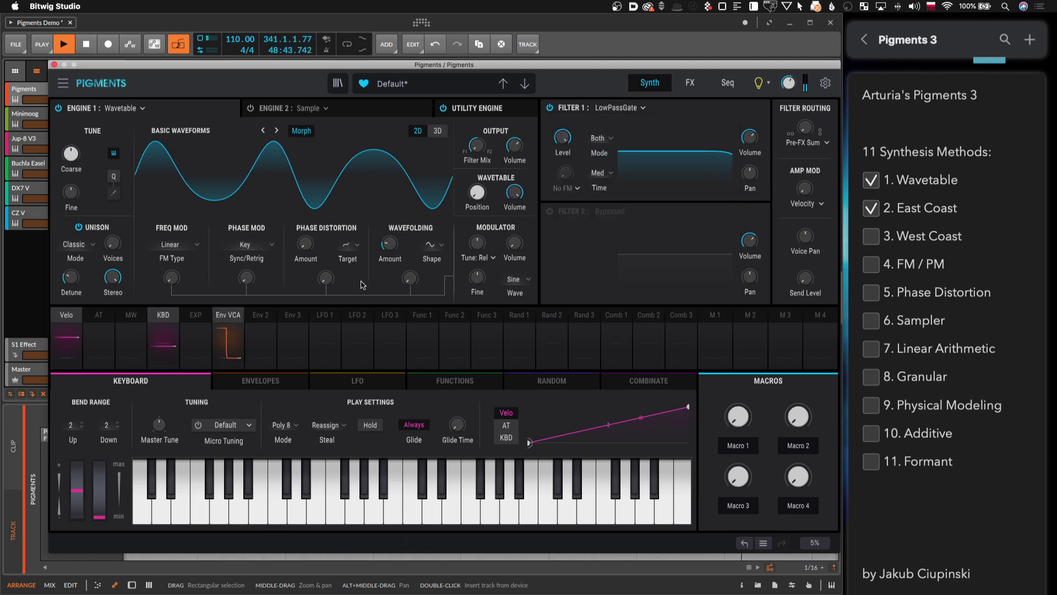
# Modulate the LowPassGate's level with Env 2 at an amount of 1.00, and turn the level itself down to minimum
pyautogui.click(575, 130)
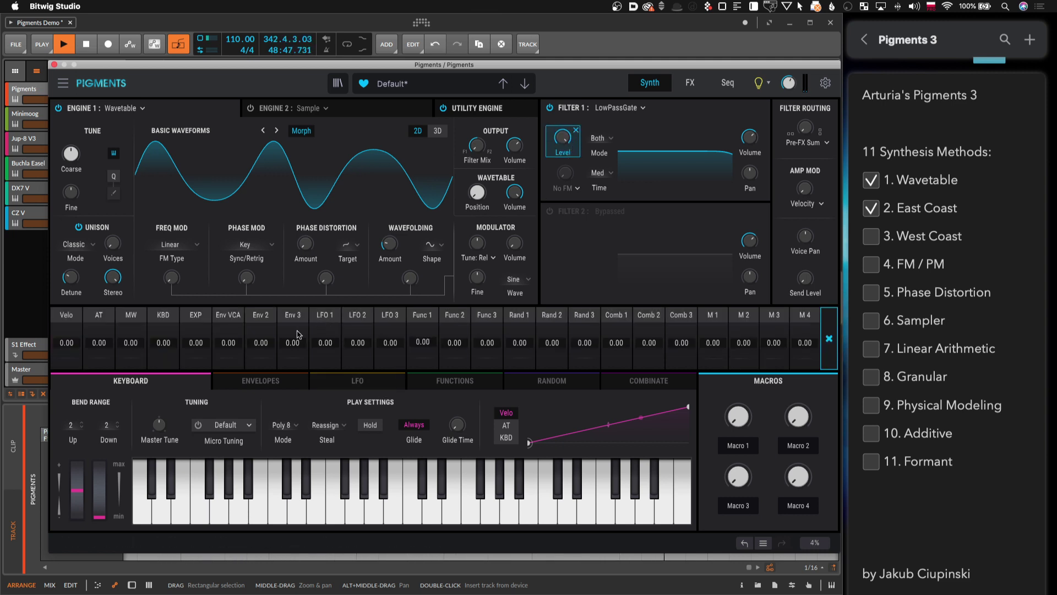
pyautogui.moveTo(261, 342); pyautogui.dragTo(261, 319)
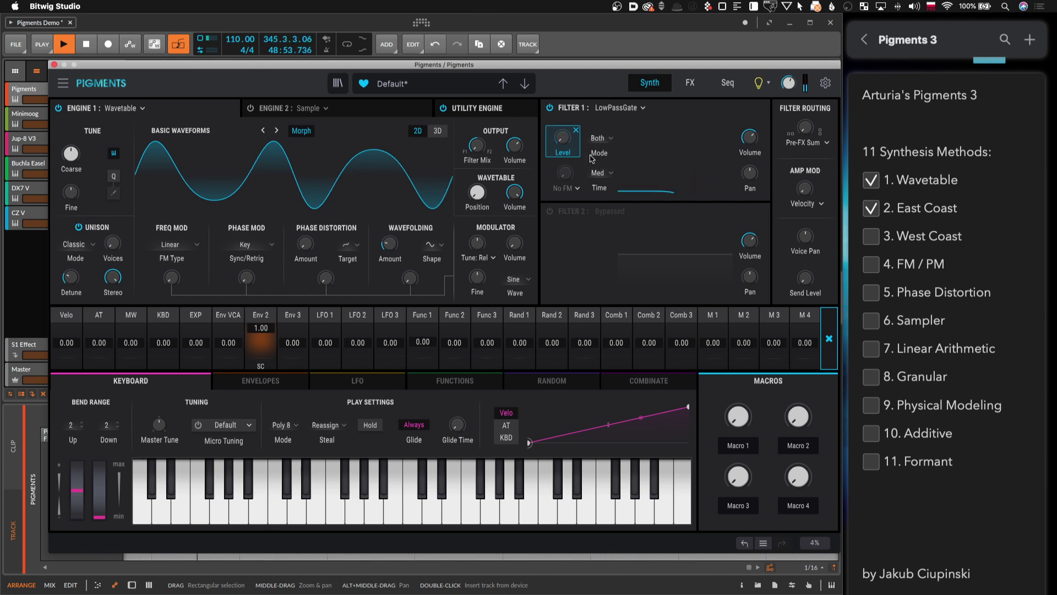
pyautogui.click(609, 141)
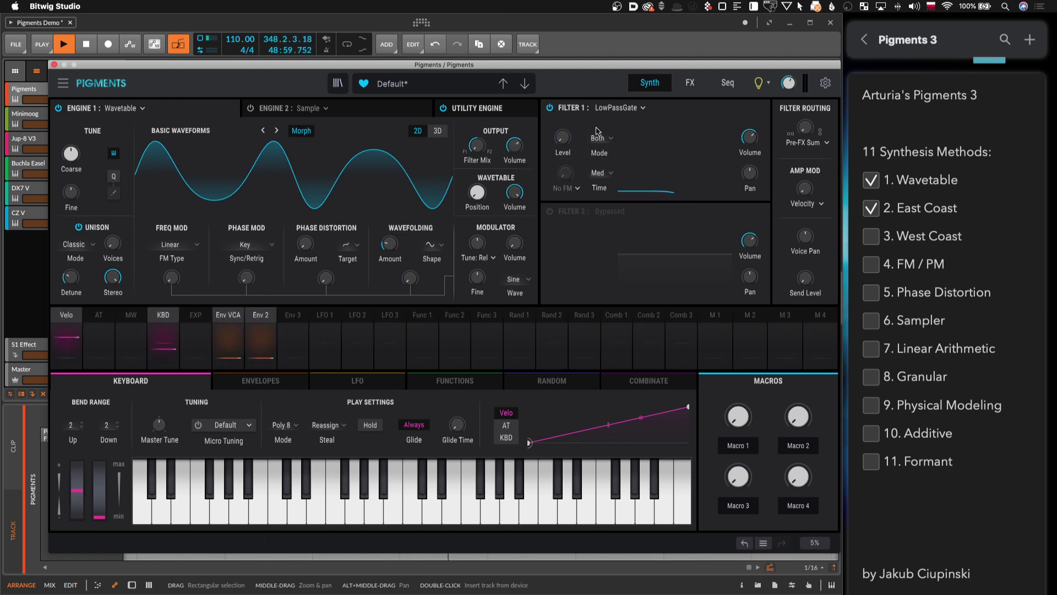
pyautogui.click(611, 174)
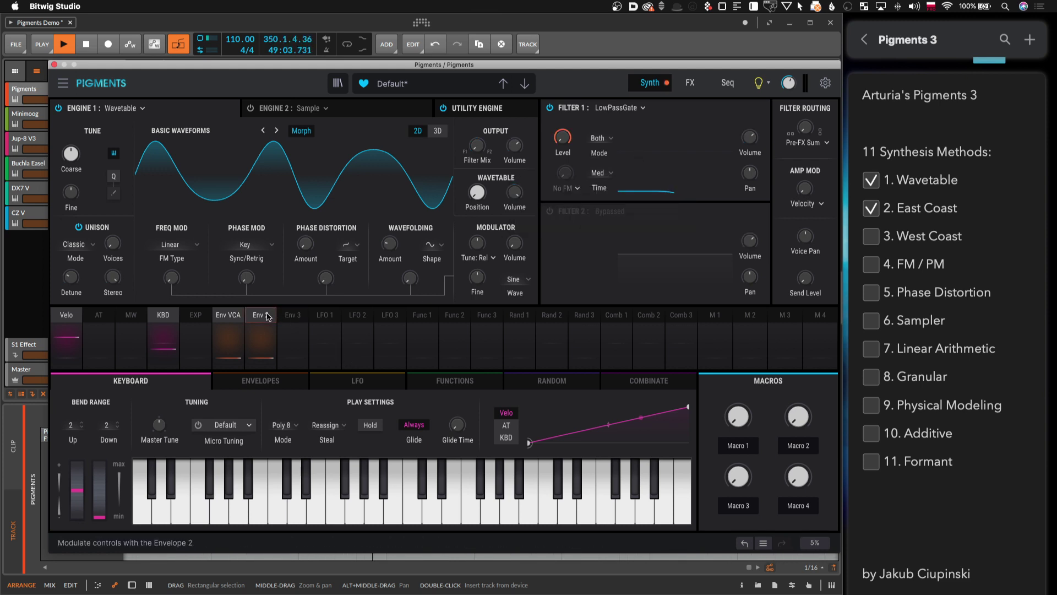
# Shorten Env 2's decay to 1 ms and set the LowPassGate's vactrol time to Slow
pyautogui.click(263, 381)
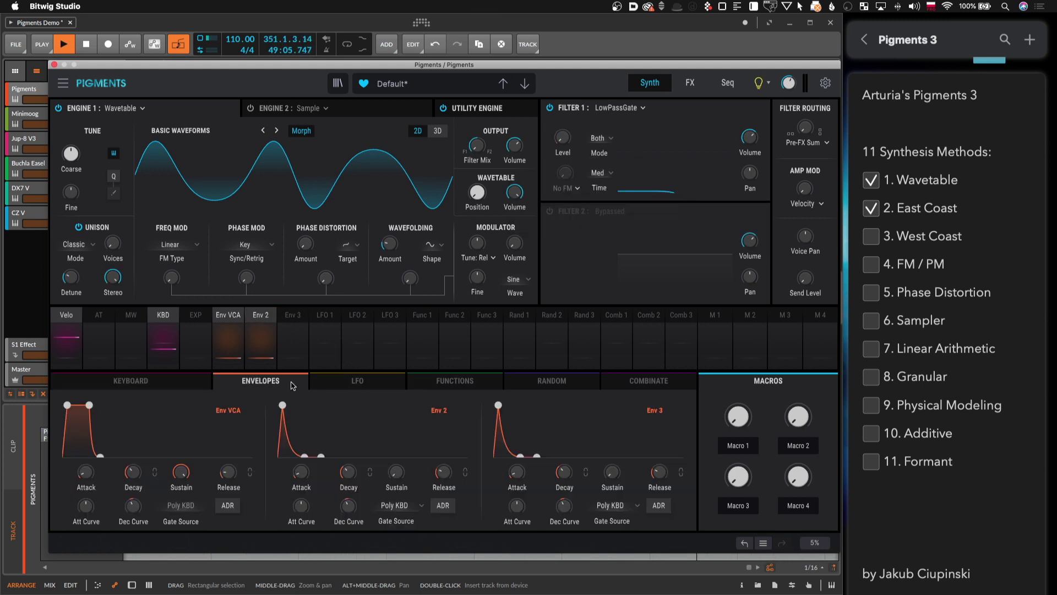
pyautogui.moveTo(348, 472); pyautogui.dragTo(346, 471)
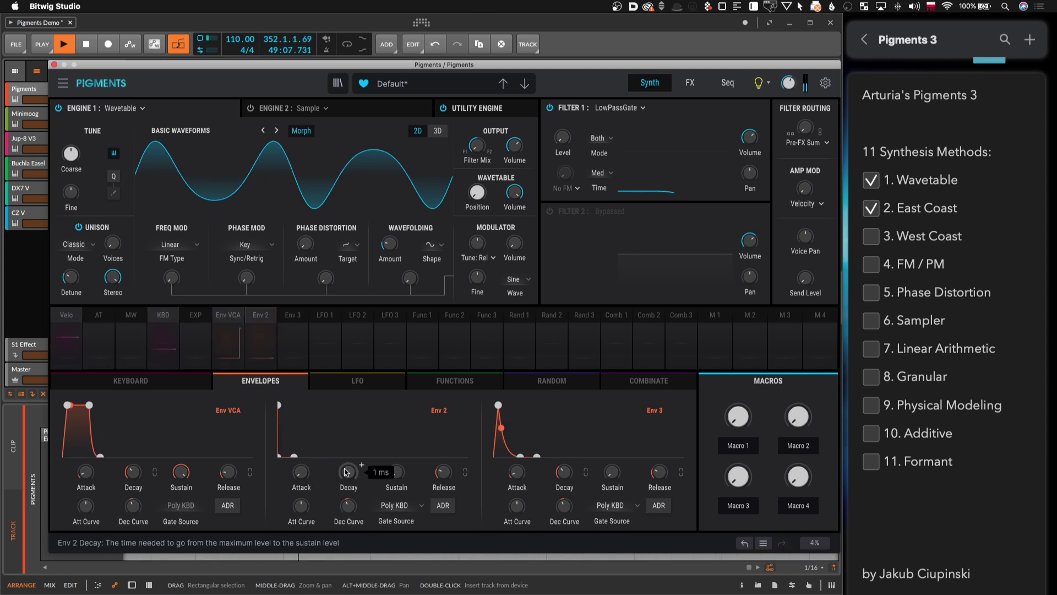
pyautogui.moveTo(788, 82)
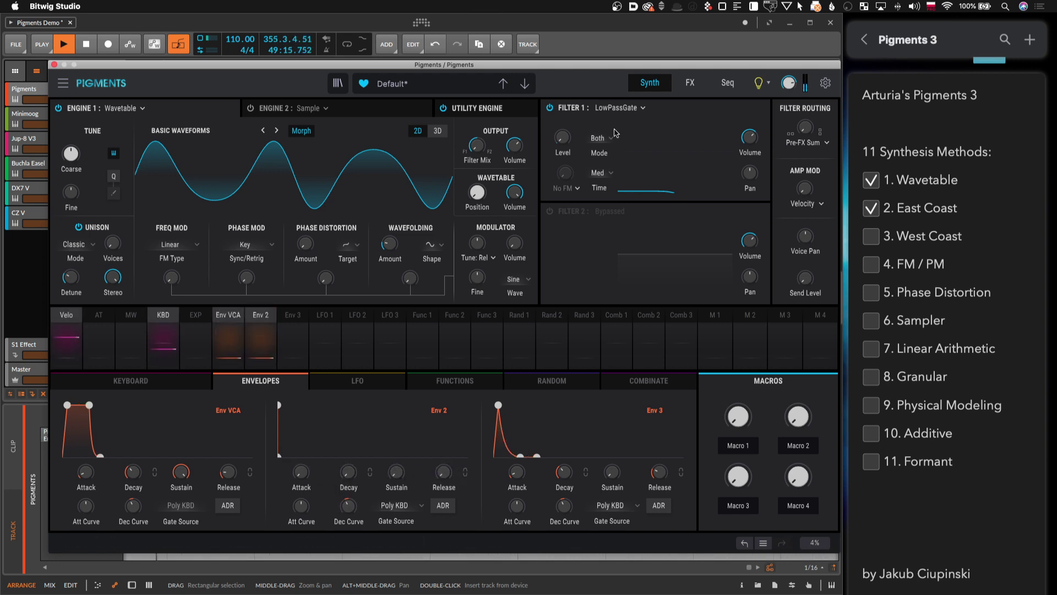
pyautogui.click(613, 174)
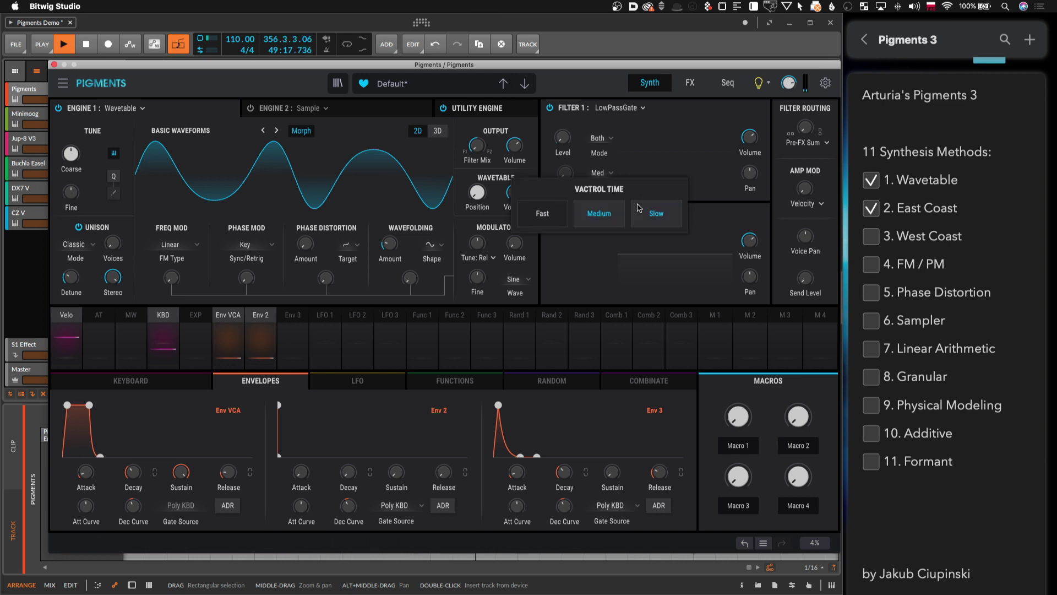
pyautogui.click(653, 218)
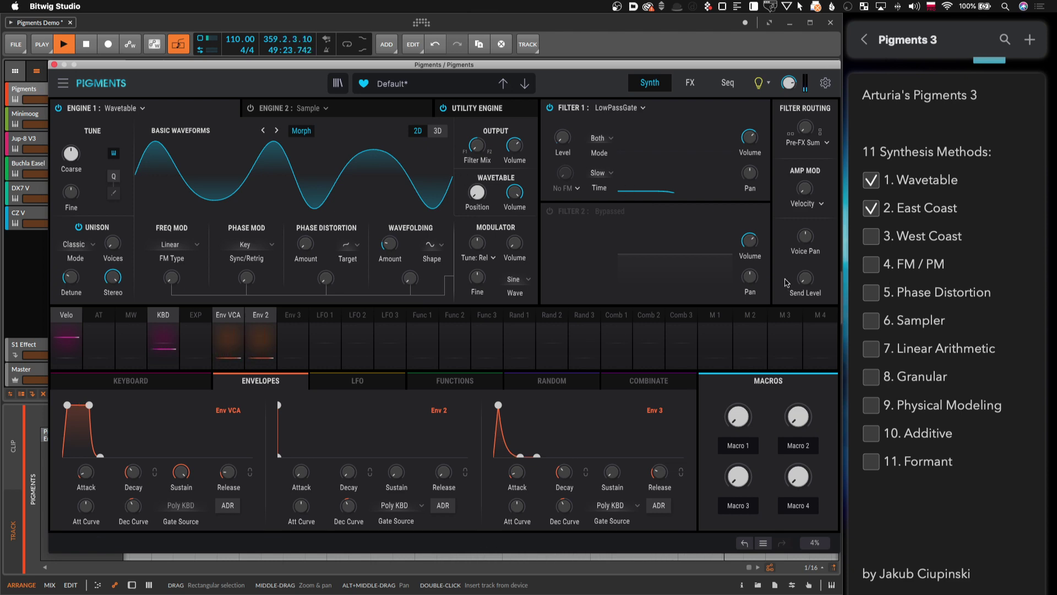
# Tick off West Coast in the synthesis methods list and select the Minimoog track
pyautogui.click(871, 236)
pyautogui.click(96, 133)
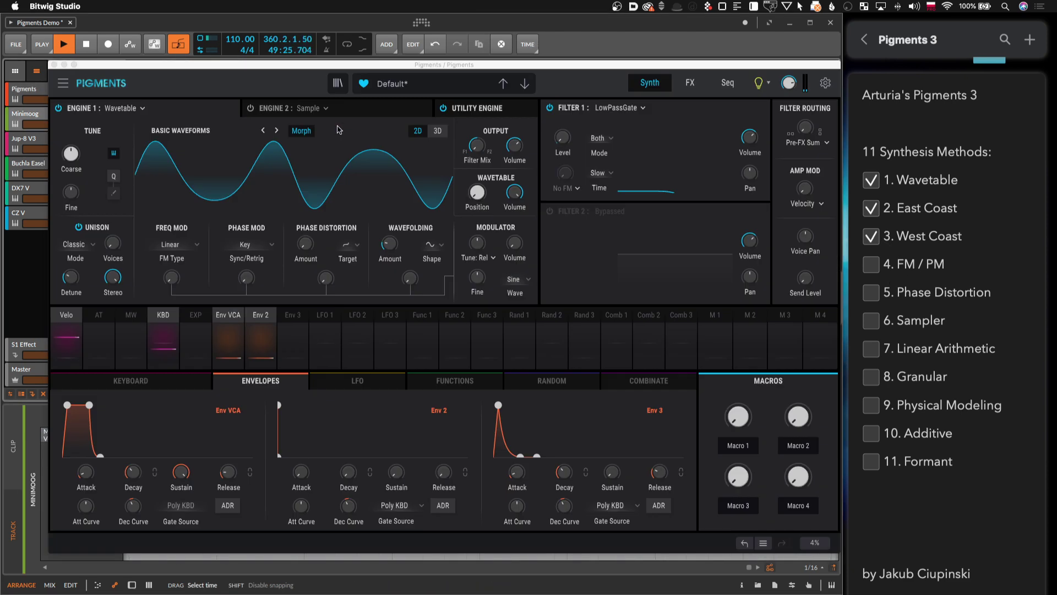
# Reset Pigments to its default preset and select the Pigments track
pyautogui.click(61, 82)
pyautogui.click(83, 105)
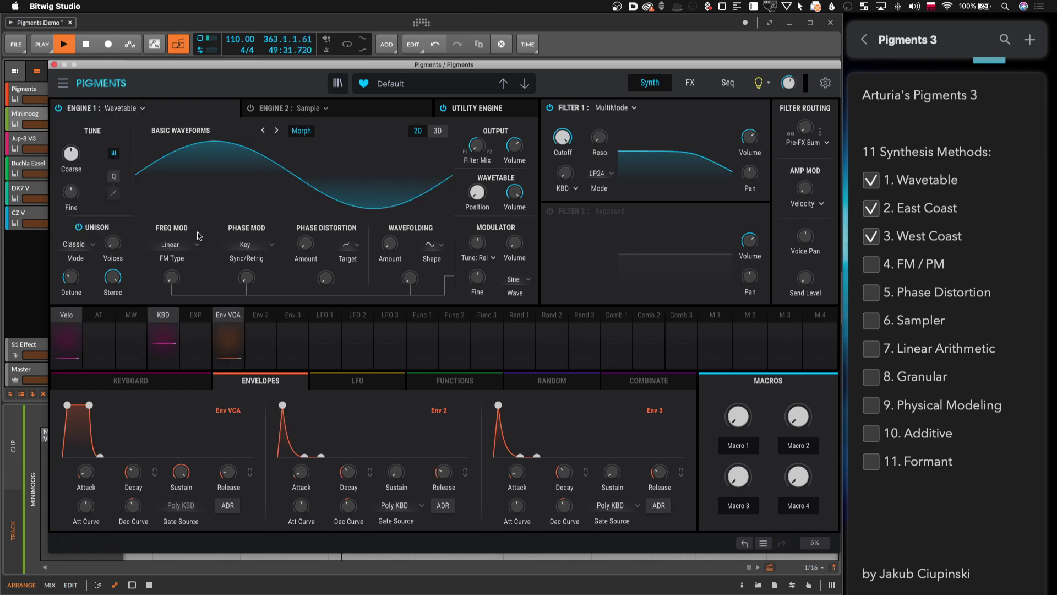
pyautogui.click(32, 104)
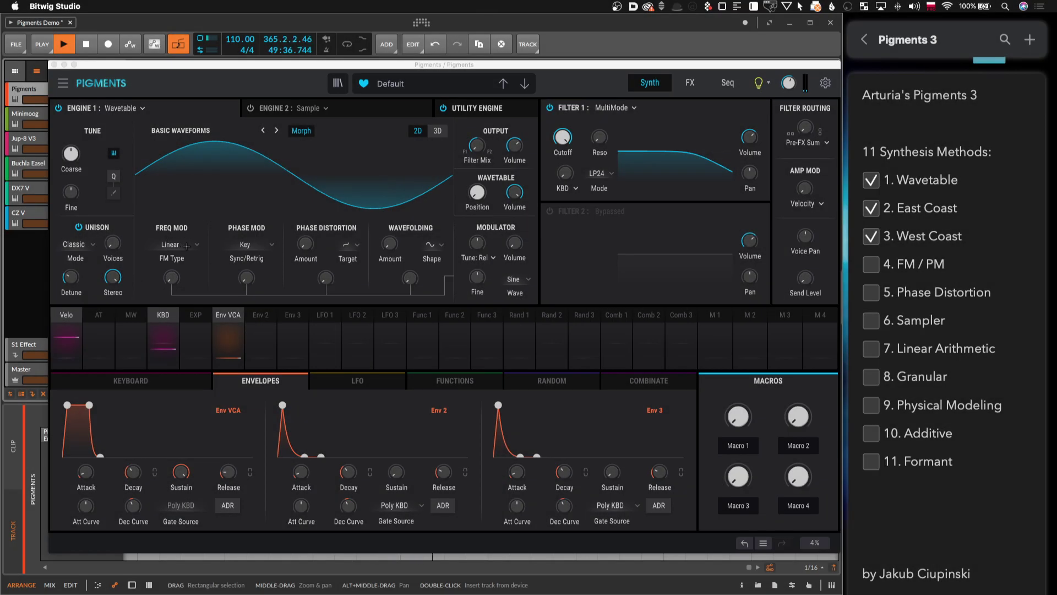
# Switch Engine 1's FM type to Exponential, raise the frequency modulation amount, and return it to 0.00
pyautogui.click(190, 246)
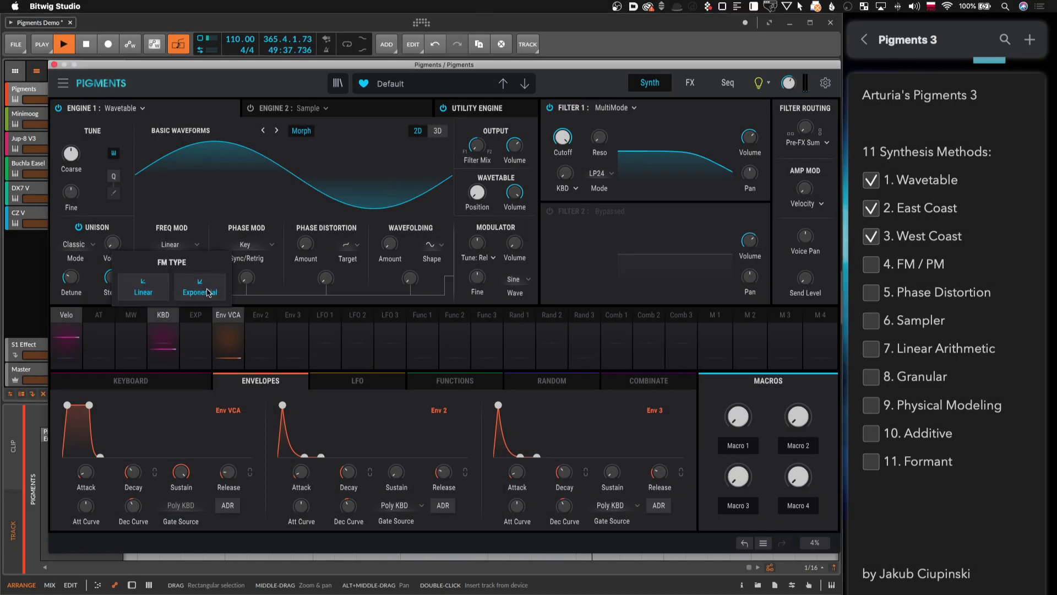
pyautogui.click(212, 295)
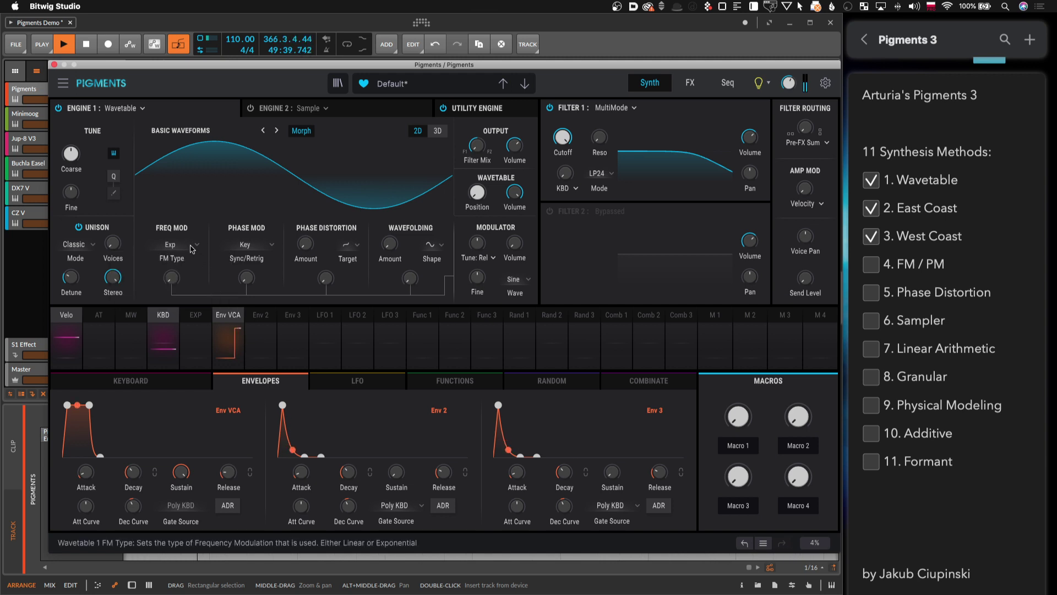
pyautogui.moveTo(172, 276)
pyautogui.mouseDown()
pyautogui.moveTo(186, 270)
pyautogui.moveTo(176, 265)
pyautogui.mouseUp()
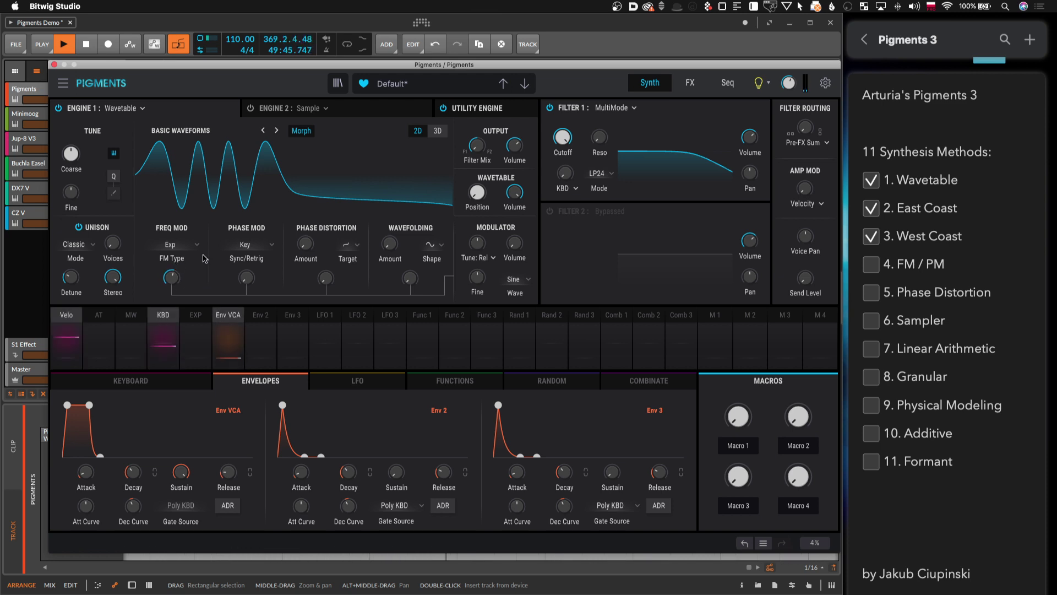
pyautogui.moveTo(171, 277); pyautogui.dragTo(186, 270)
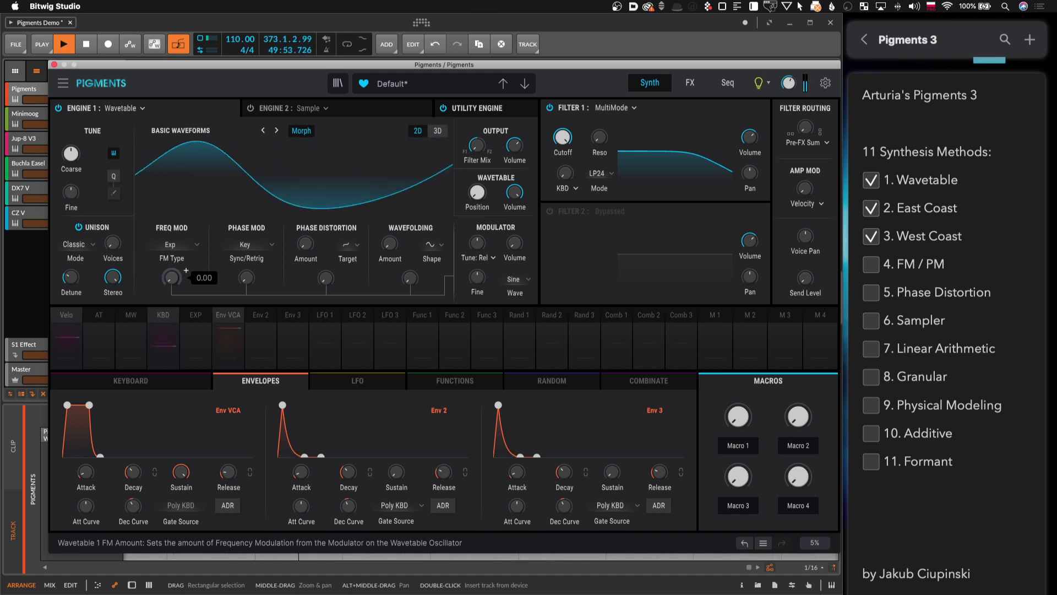
# Switch Engine 1's FM type back to Linear and try out the frequency modulation amount, ending at 0.00
pyautogui.click(176, 244)
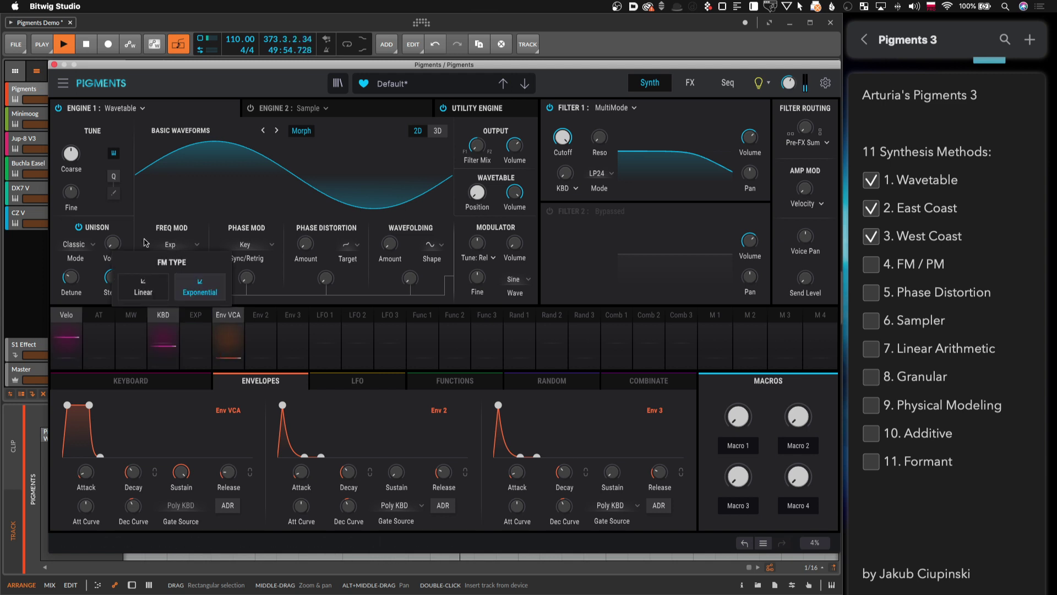
pyautogui.click(167, 296)
pyautogui.moveTo(186, 270)
pyautogui.mouseDown()
pyautogui.moveTo(171, 279)
pyautogui.moveTo(186, 270)
pyautogui.mouseUp()
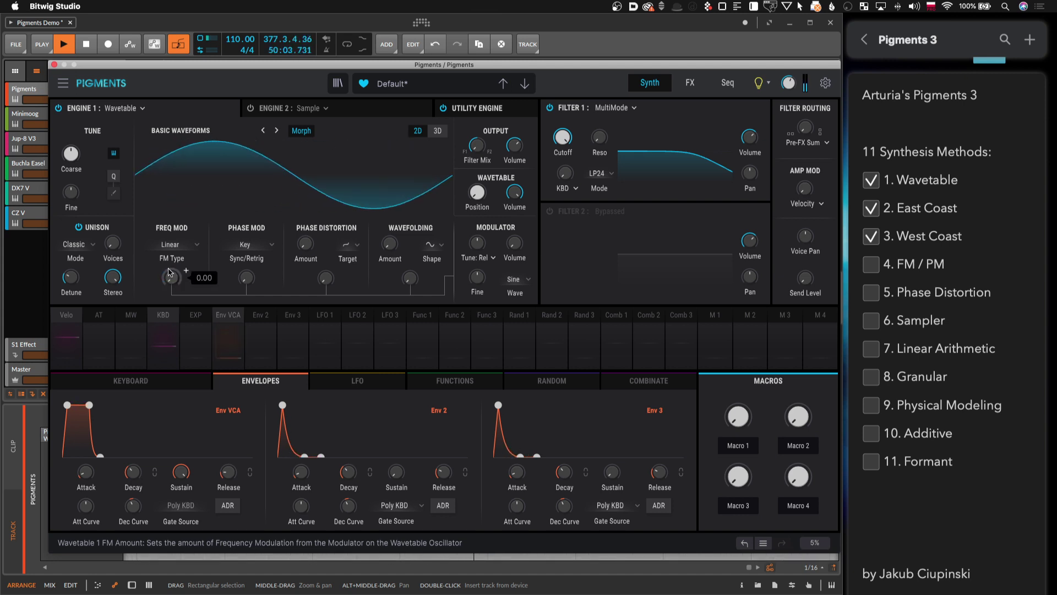
# View the DX7 V synthesizer from its track for reference and close its window
pyautogui.click(31, 190)
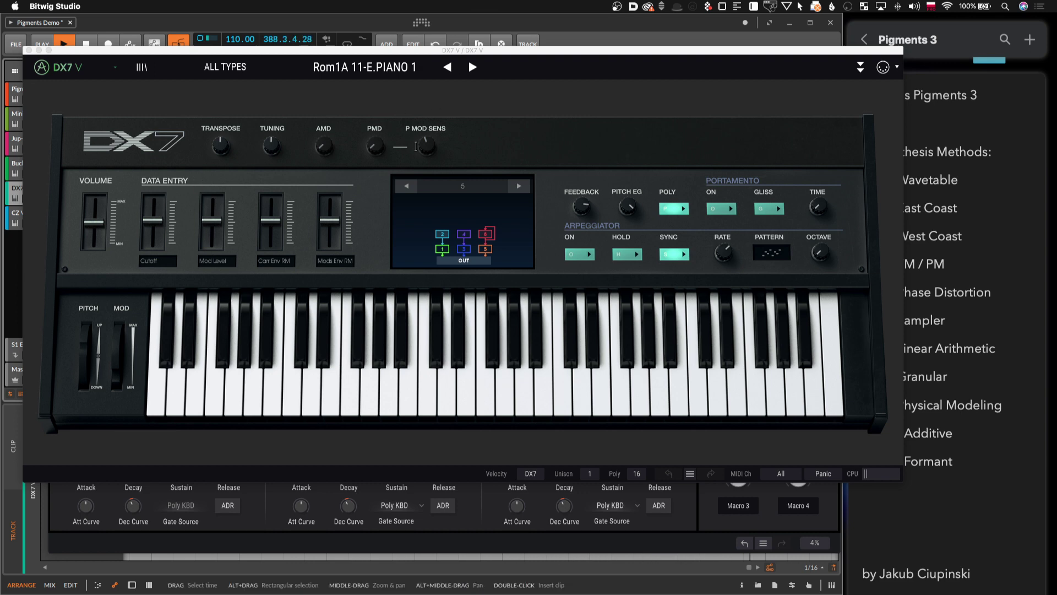
pyautogui.click(28, 50)
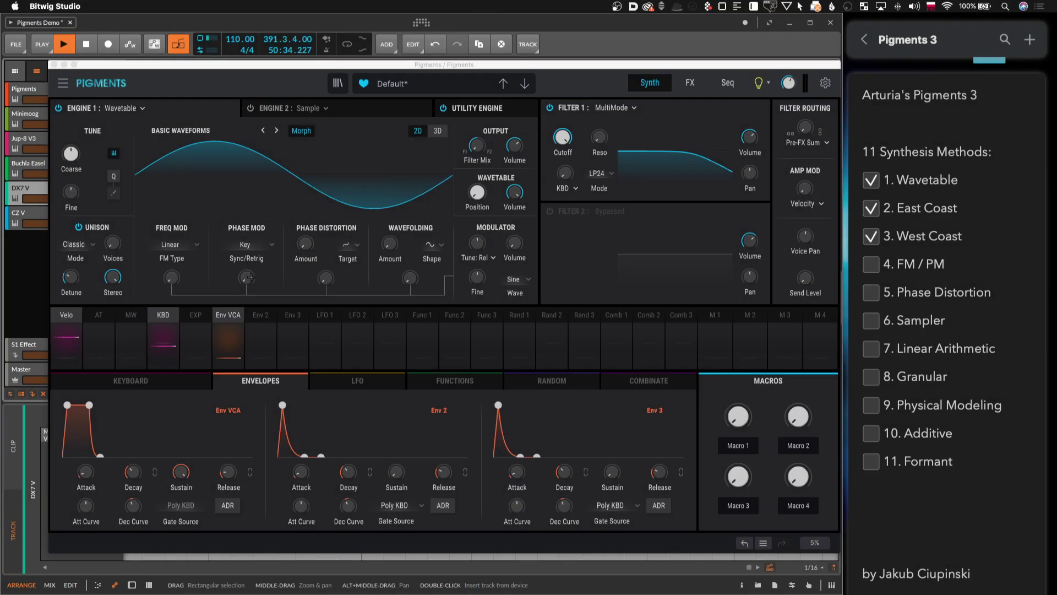
# Try out Engine 1's phase modulation amount and raise the modulator's coarse tuning relative to the wavetable oscillator
pyautogui.moveTo(246, 277)
pyautogui.mouseDown()
pyautogui.moveTo(261, 270)
pyautogui.moveTo(257, 283)
pyautogui.moveTo(260, 270)
pyautogui.moveTo(259, 281)
pyautogui.mouseUp()
pyautogui.moveTo(187, 272); pyautogui.dragTo(246, 284)
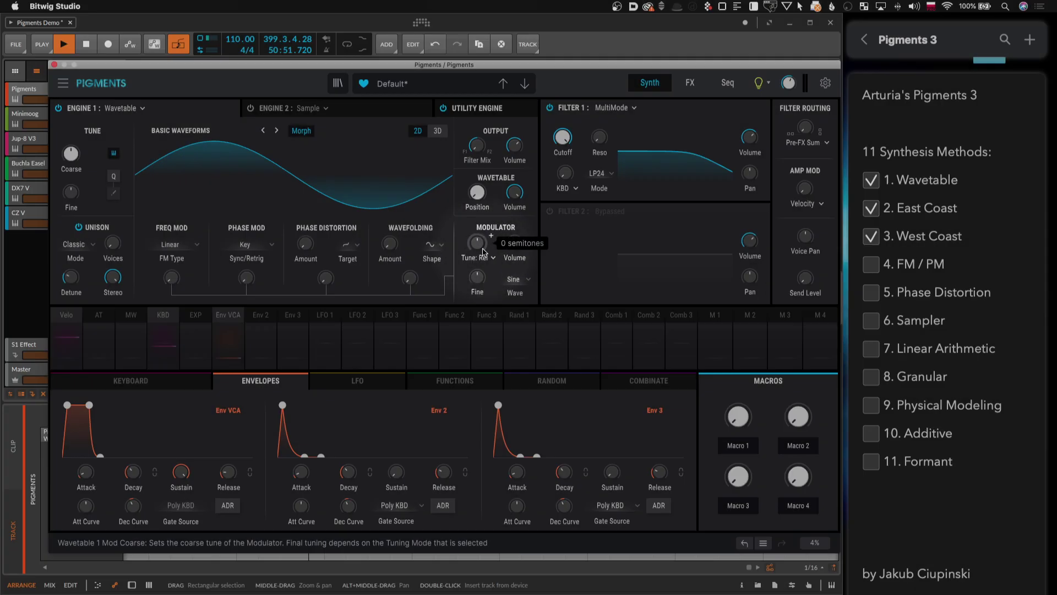
pyautogui.moveTo(246, 277); pyautogui.dragTo(246, 259)
pyautogui.moveTo(476, 242)
pyautogui.mouseDown()
pyautogui.moveTo(491, 225)
pyautogui.moveTo(471, 261)
pyautogui.mouseUp()
pyautogui.moveTo(246, 277); pyautogui.dragTo(261, 280)
pyautogui.moveTo(477, 243); pyautogui.dragTo(491, 235)
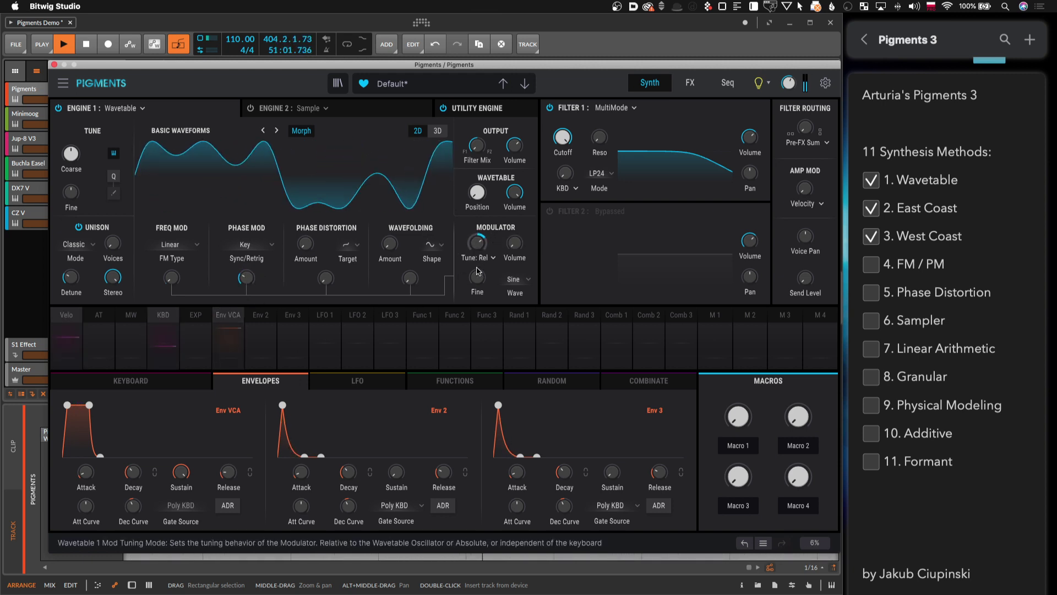
# Turn Engine 1's phase modulation amount down to zero and modulate it with Env 2 at an amount of 0.54
pyautogui.moveTo(261, 274); pyautogui.dragTo(247, 294)
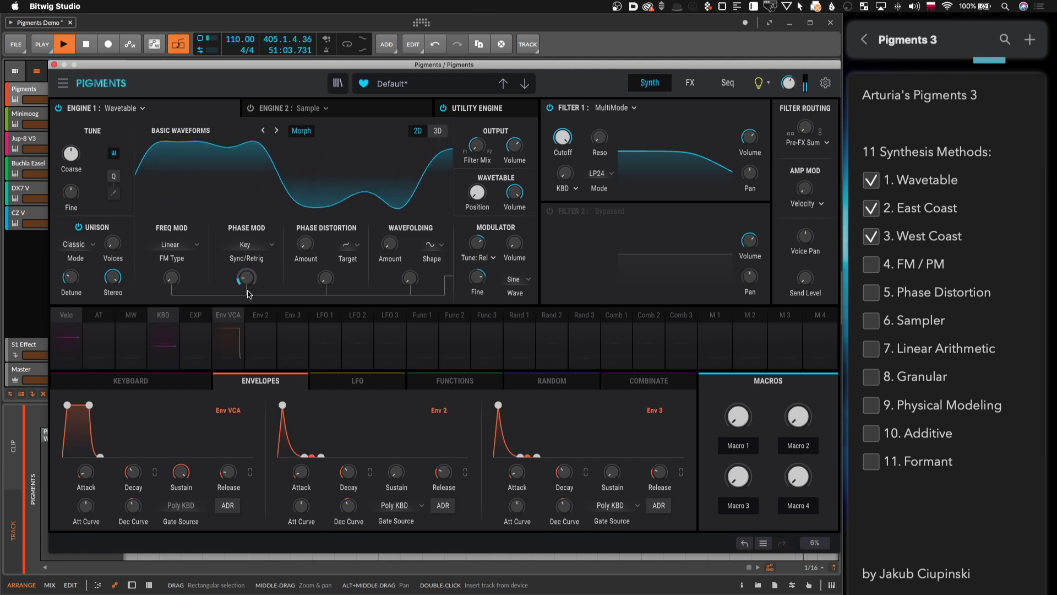
pyautogui.click(261, 270)
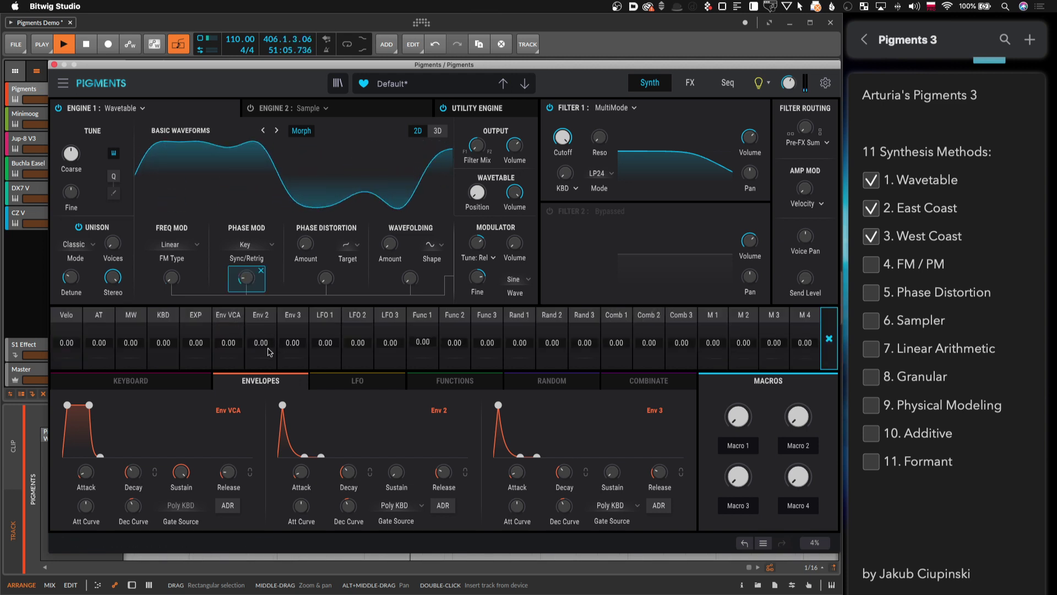
pyautogui.moveTo(269, 352); pyautogui.dragTo(269, 322)
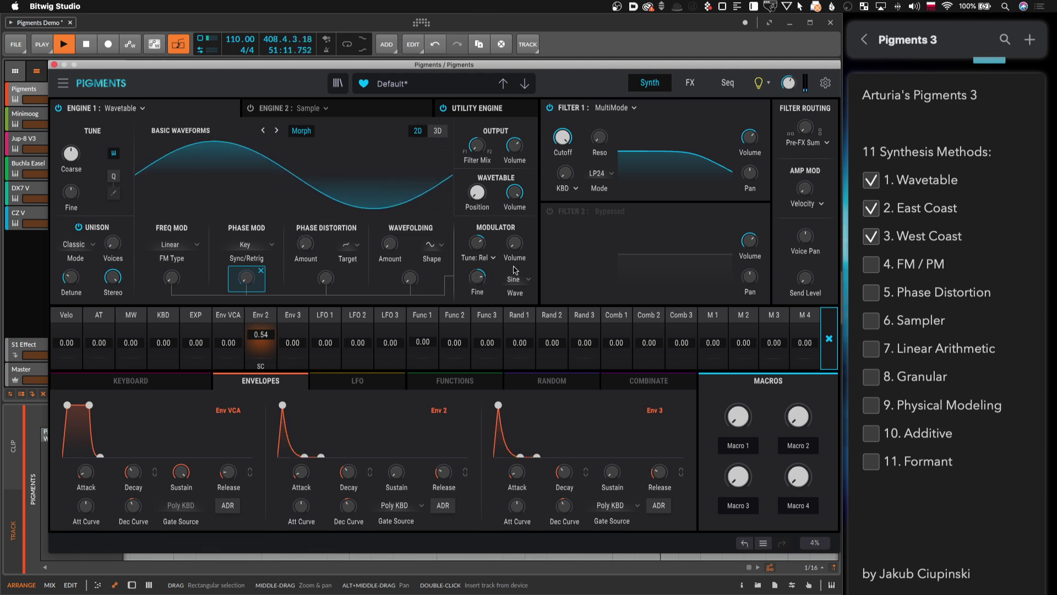
pyautogui.moveTo(491, 236)
pyautogui.moveTo(332, 279)
# Tick off FM / PM in the synthesis methods list and reset Pigments to its default preset
pyautogui.click(869, 265)
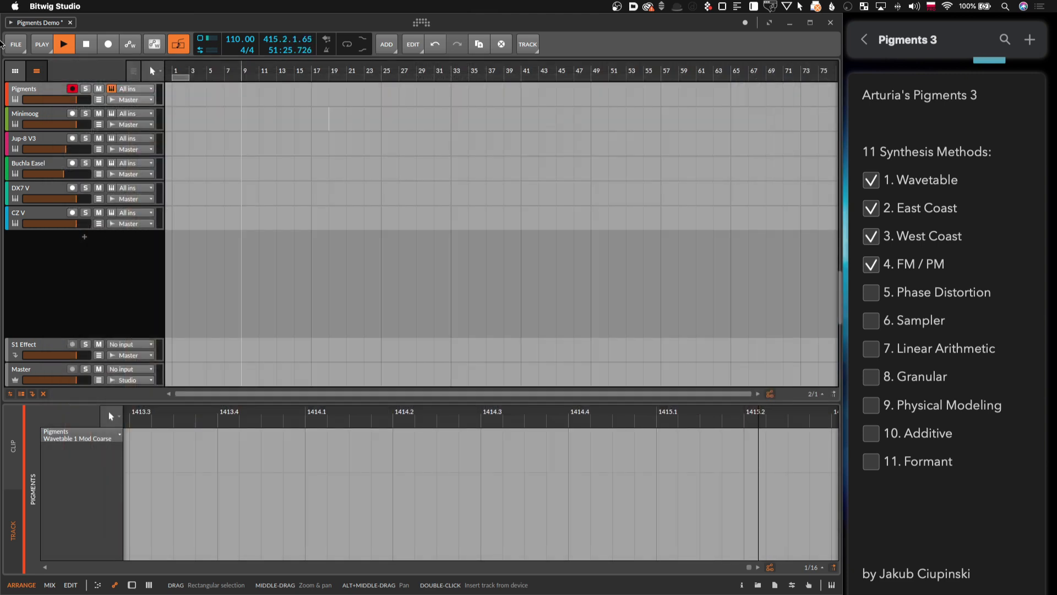
pyautogui.click(318, 137)
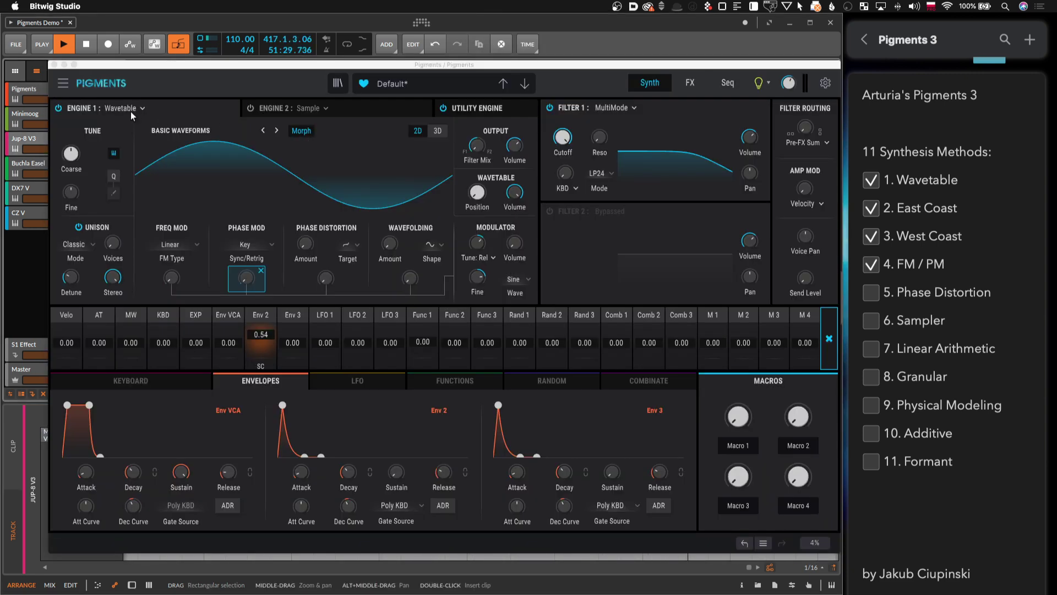
pyautogui.click(63, 83)
pyautogui.click(72, 100)
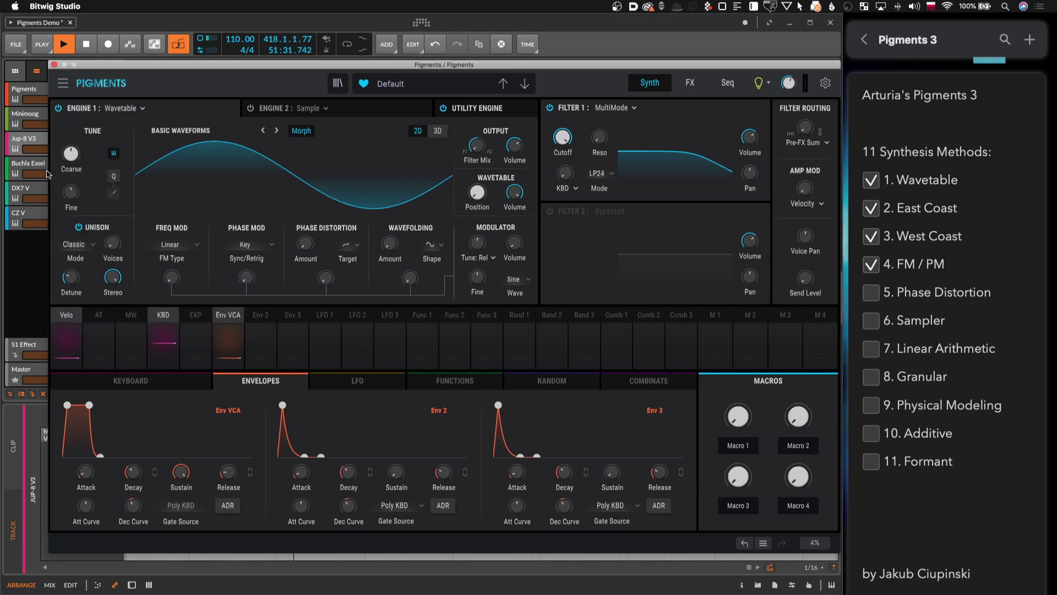
# Open the CZ V synthesizer from its track and reset it to the default preset
pyautogui.click(32, 212)
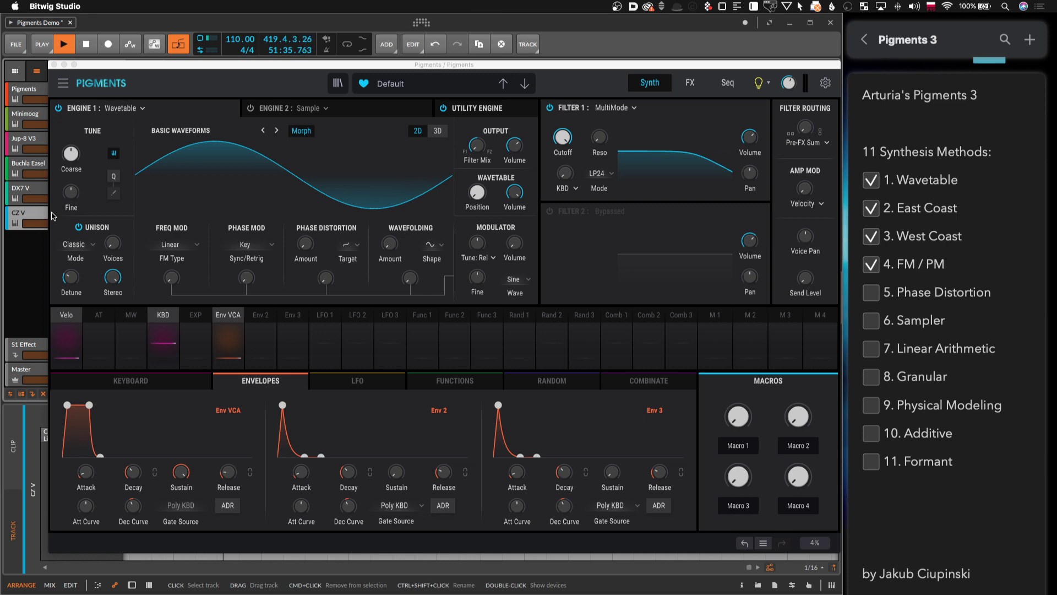
pyautogui.click(53, 216)
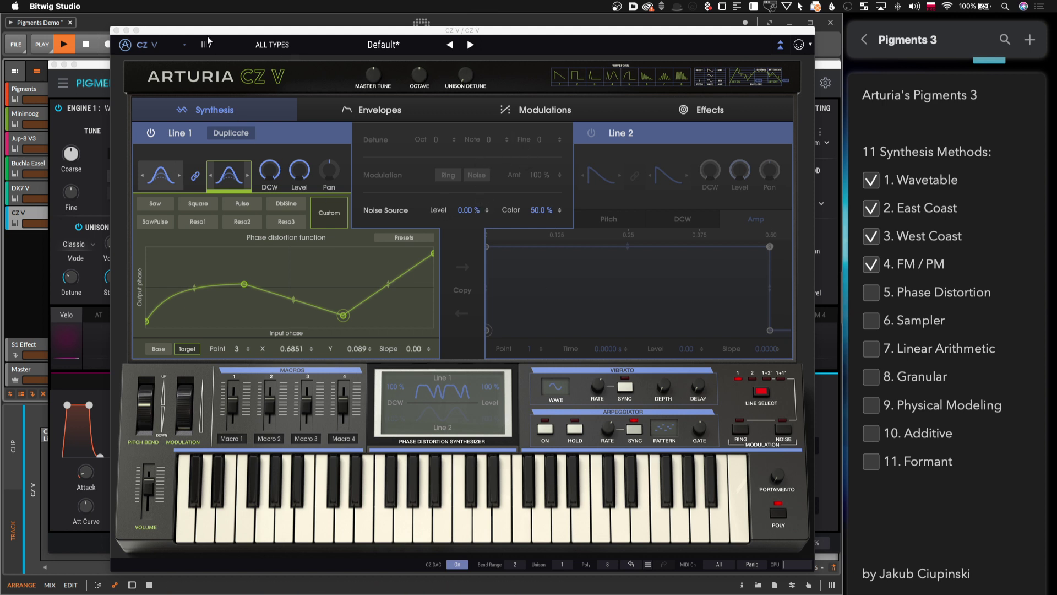
pyautogui.click(125, 45)
pyautogui.click(151, 145)
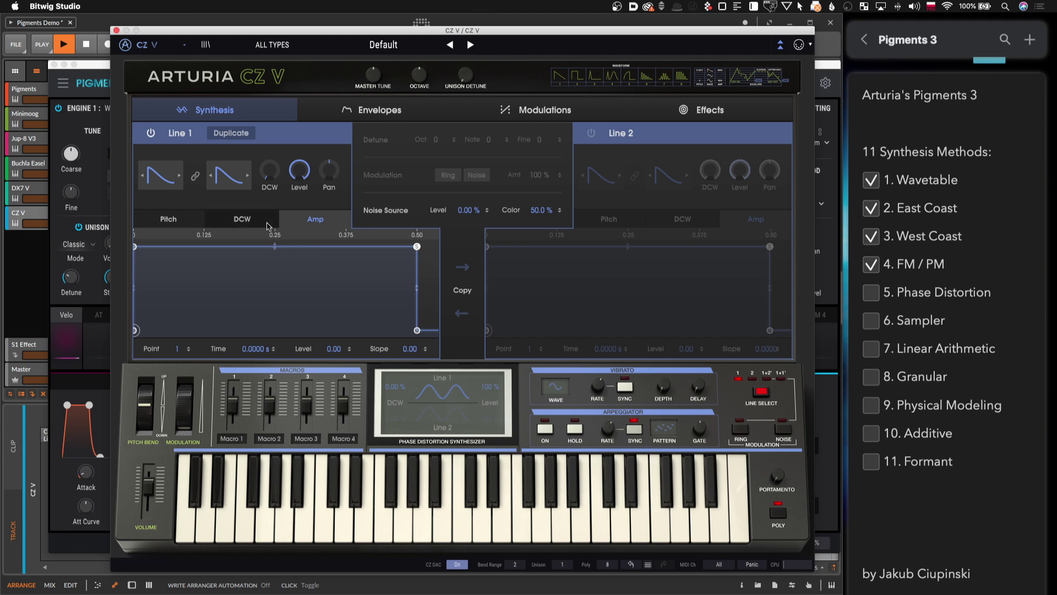
# Try out Line 1's DCW amount in CZ V and set the line's target waveform to Custom
pyautogui.moveTo(270, 175); pyautogui.dragTo(270, 198)
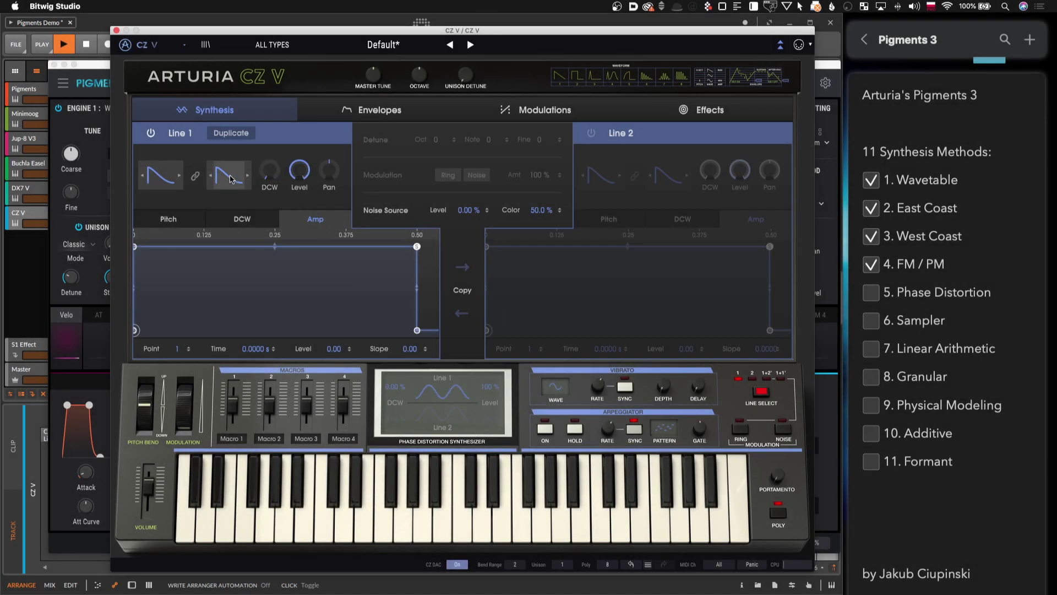
pyautogui.click(232, 179)
pyautogui.click(339, 220)
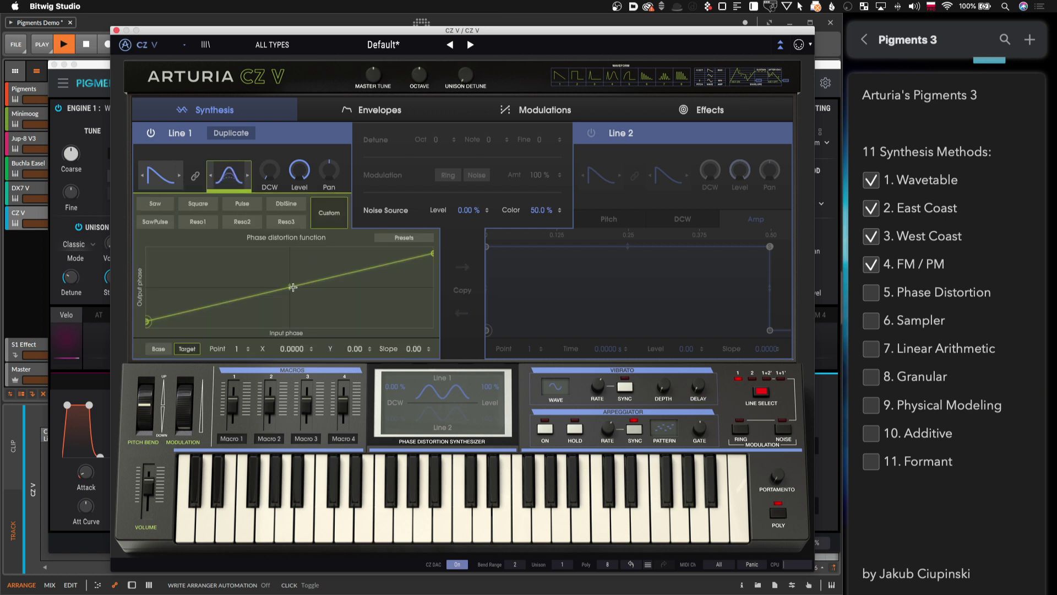
# Bend the custom phase distortion function with a point near its middle, raise Line 1's DCW to about 100%, and close CZ V
pyautogui.moveTo(293, 287)
pyautogui.mouseDown()
pyautogui.moveTo(328, 307)
pyautogui.moveTo(304, 283)
pyautogui.mouseUp()
pyautogui.moveTo(270, 172); pyautogui.dragTo(270, 155)
pyautogui.moveTo(303, 282)
pyautogui.mouseDown()
pyautogui.moveTo(338, 301)
pyautogui.moveTo(298, 275)
pyautogui.moveTo(319, 289)
pyautogui.moveTo(301, 291)
pyautogui.moveTo(307, 281)
pyautogui.mouseUp()
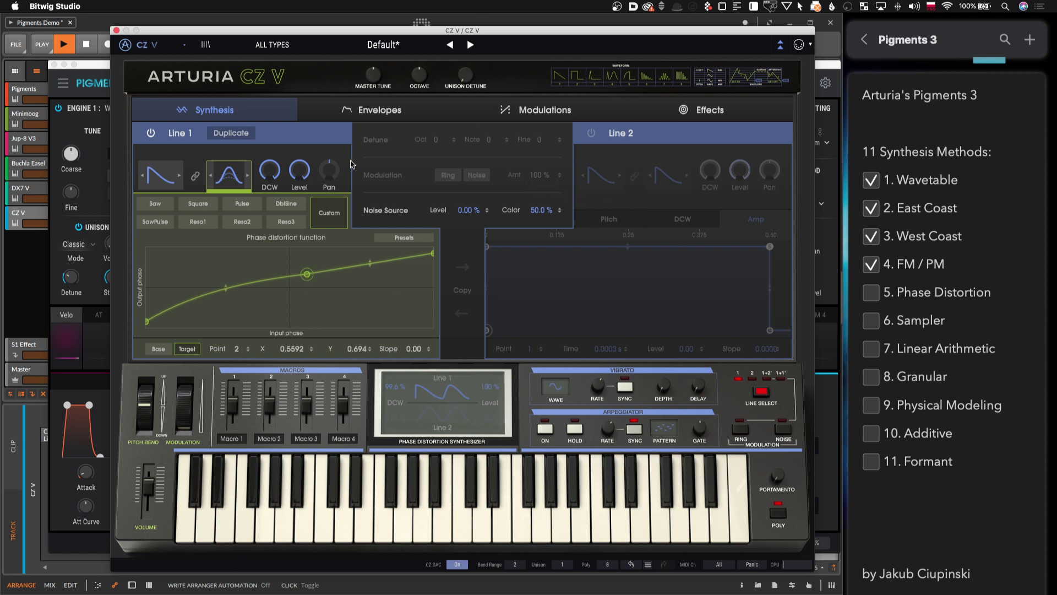
pyautogui.moveTo(308, 274); pyautogui.dragTo(298, 276)
pyautogui.click(116, 31)
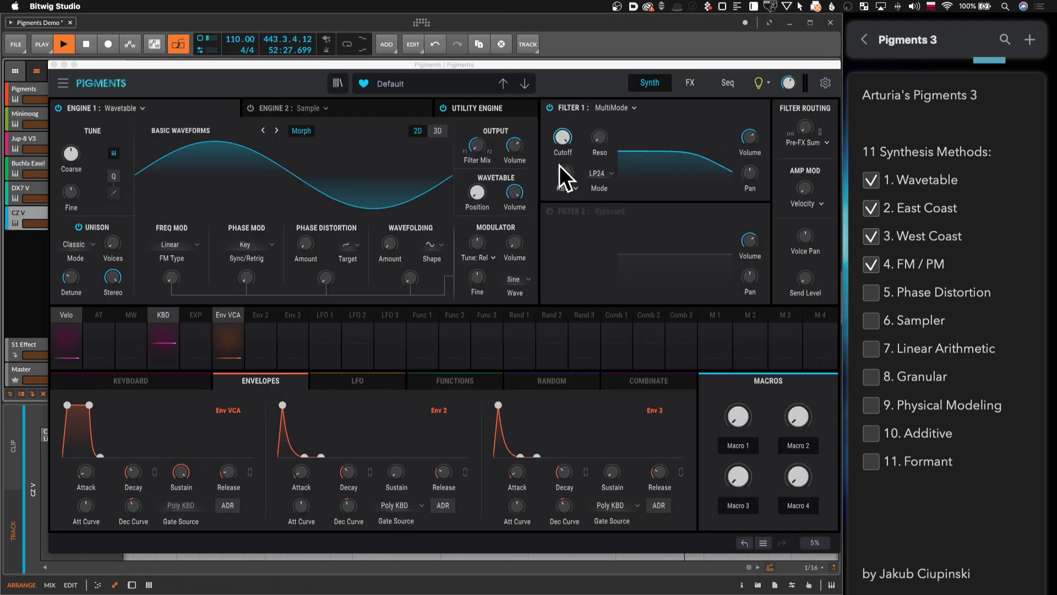
# Bypass Filter 1 in Pigments and modulate Engine 1's phase distortion amount with Env 2 at 0.88
pyautogui.click(551, 108)
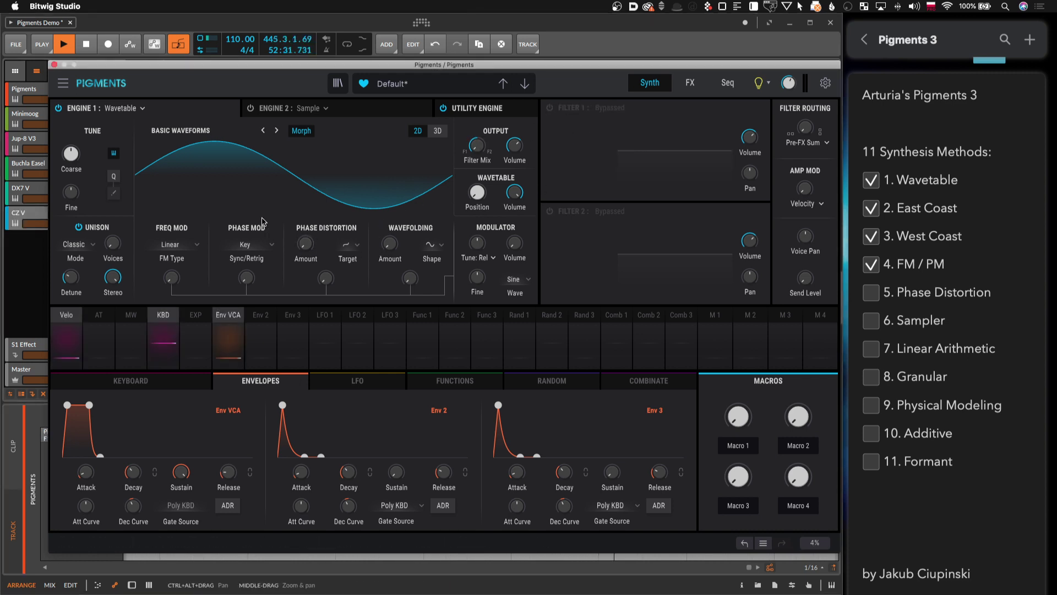
pyautogui.moveTo(306, 244); pyautogui.dragTo(322, 260)
pyautogui.click(322, 236)
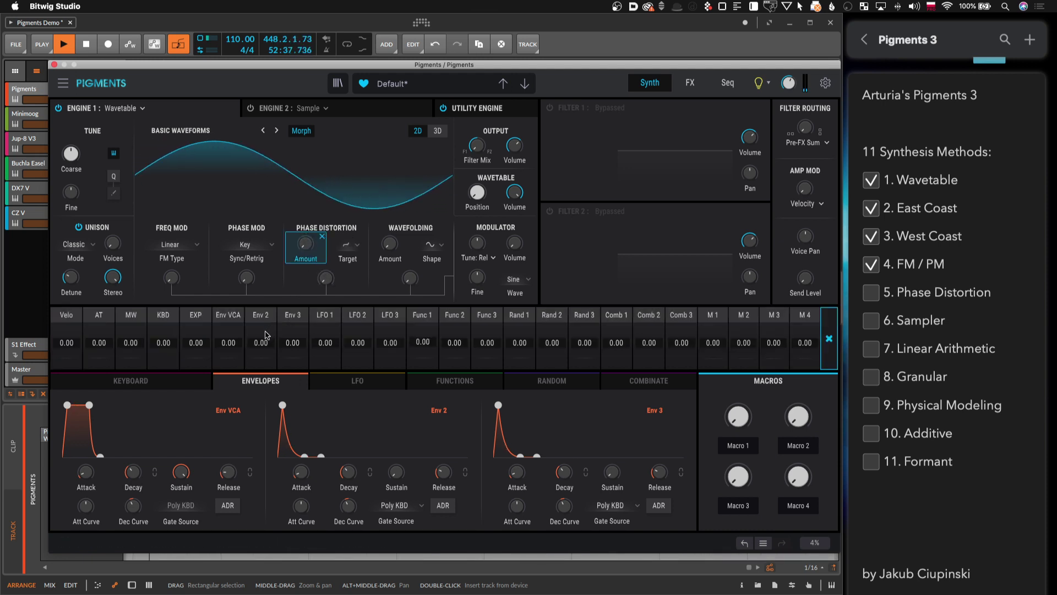
pyautogui.moveTo(266, 338); pyautogui.dragTo(266, 325)
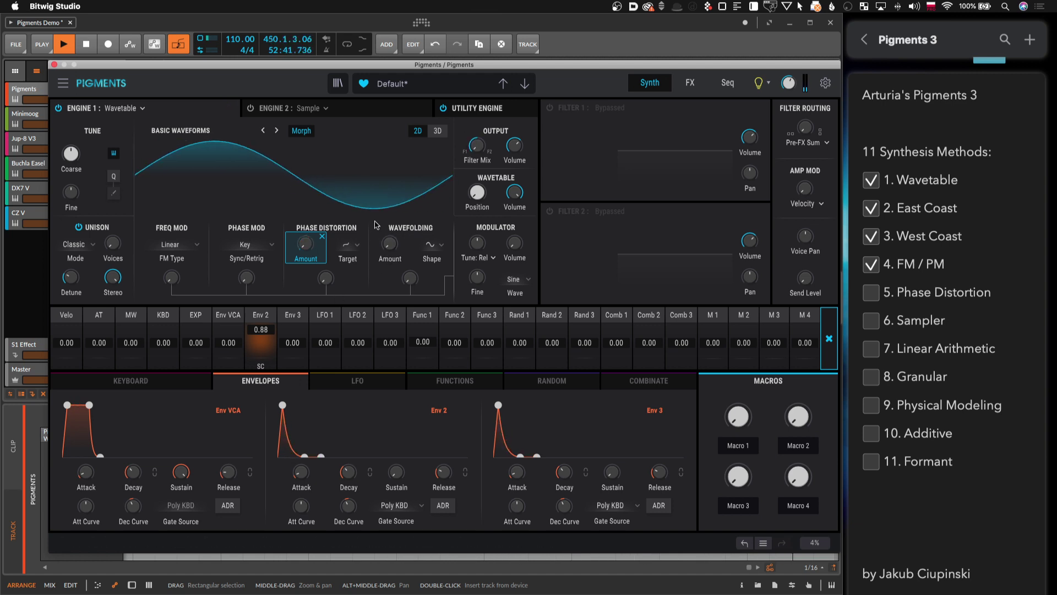
# Try the Round phase distortion target on Engine 1, and set the target to Pseudo PW
pyautogui.click(348, 244)
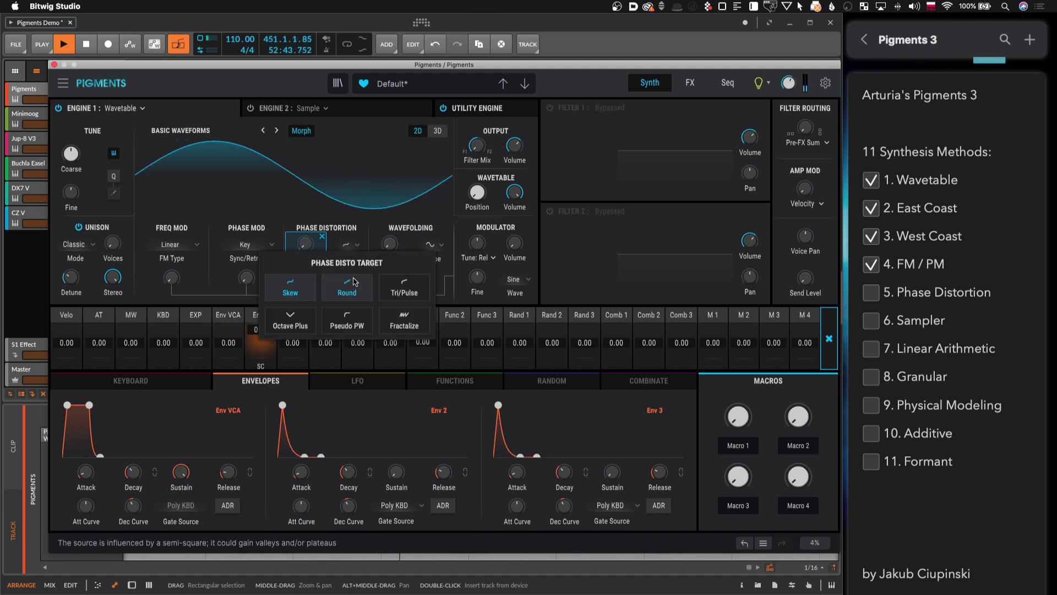
pyautogui.click(404, 287)
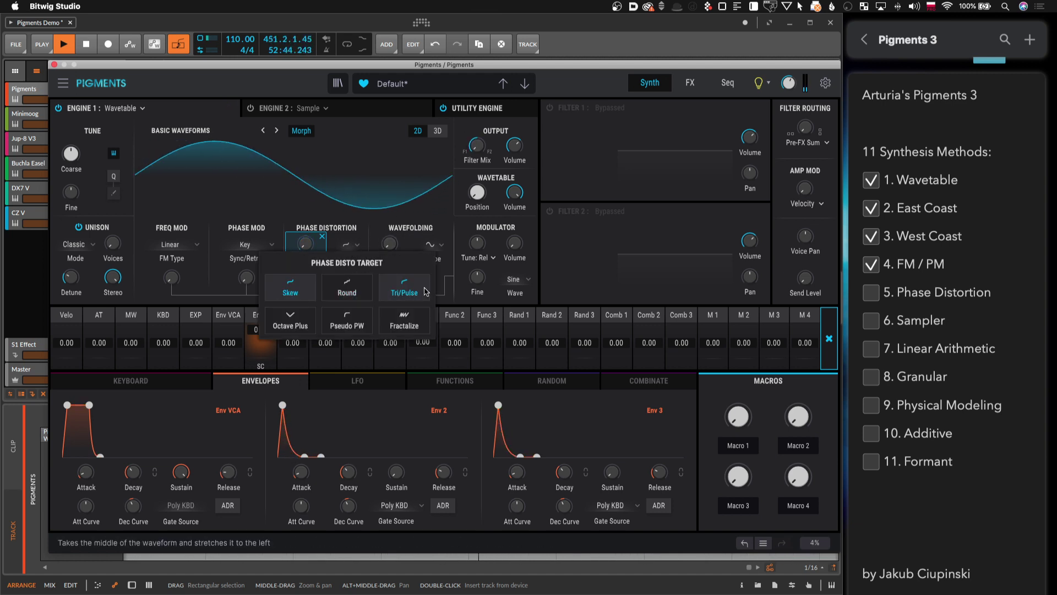
pyautogui.click(362, 296)
pyautogui.click(347, 244)
pyautogui.click(347, 319)
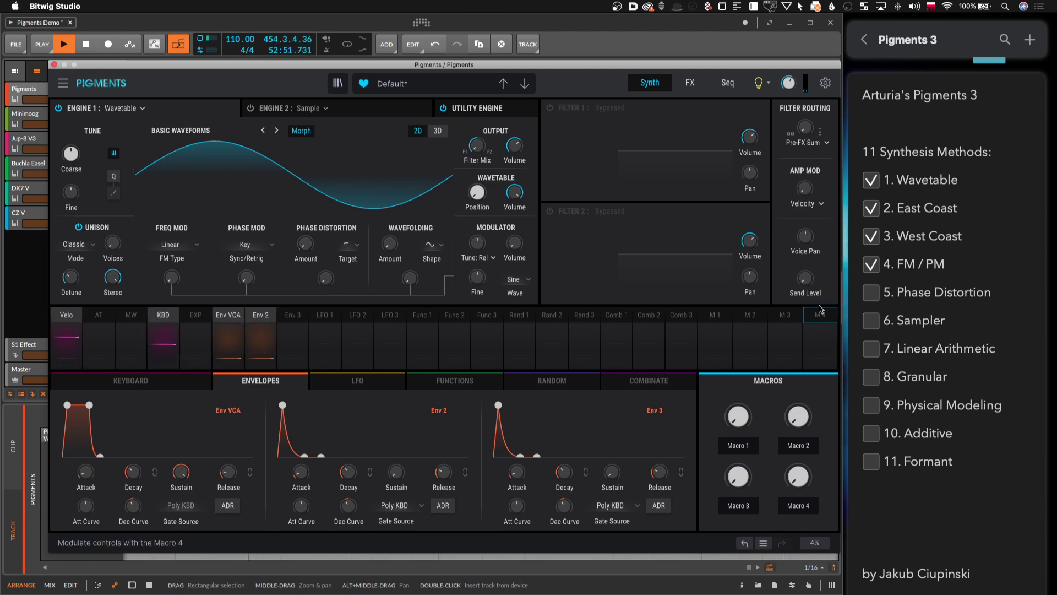
# Tick off Phase Distortion in the synthesis methods list and return to the Pigments window
pyautogui.click(877, 293)
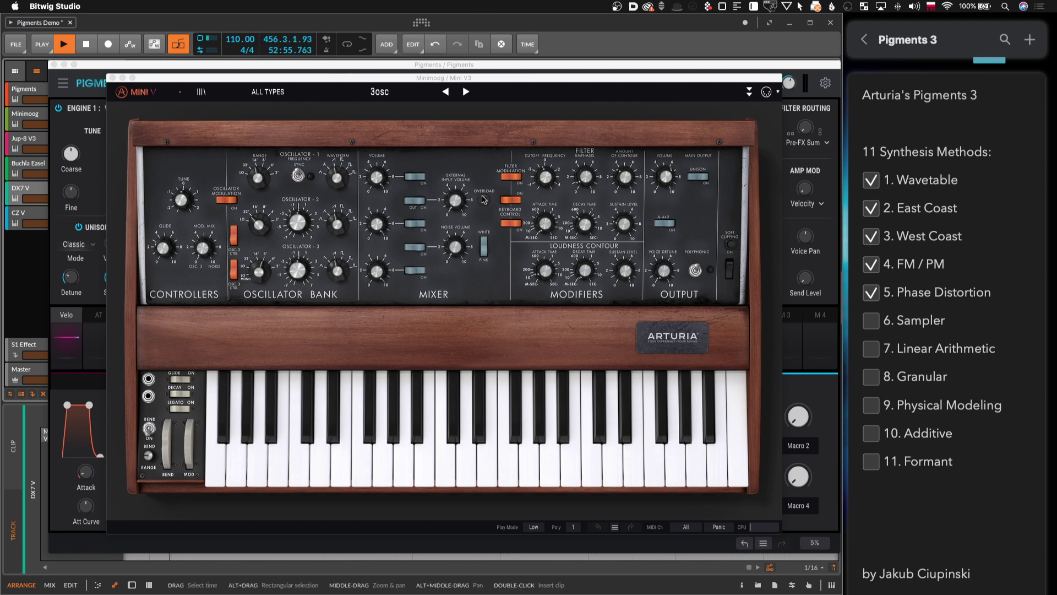
pyautogui.click(101, 86)
pyautogui.click(75, 78)
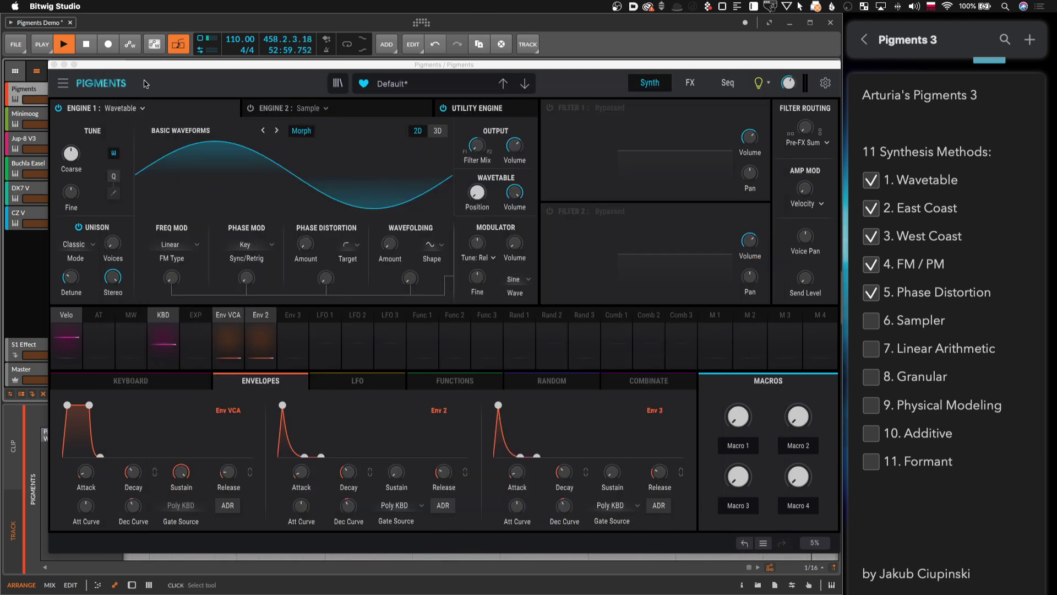
# Start a new preset, change Engine 1's type to Sample, and close the sample browser after viewing it
pyautogui.click(63, 82)
pyautogui.click(182, 113)
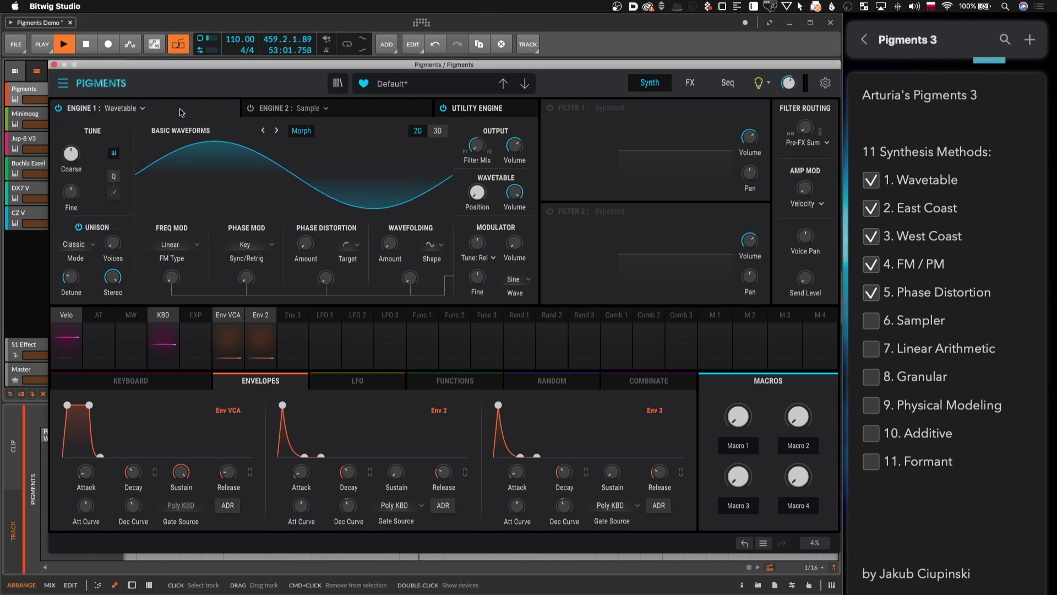
pyautogui.click(114, 112)
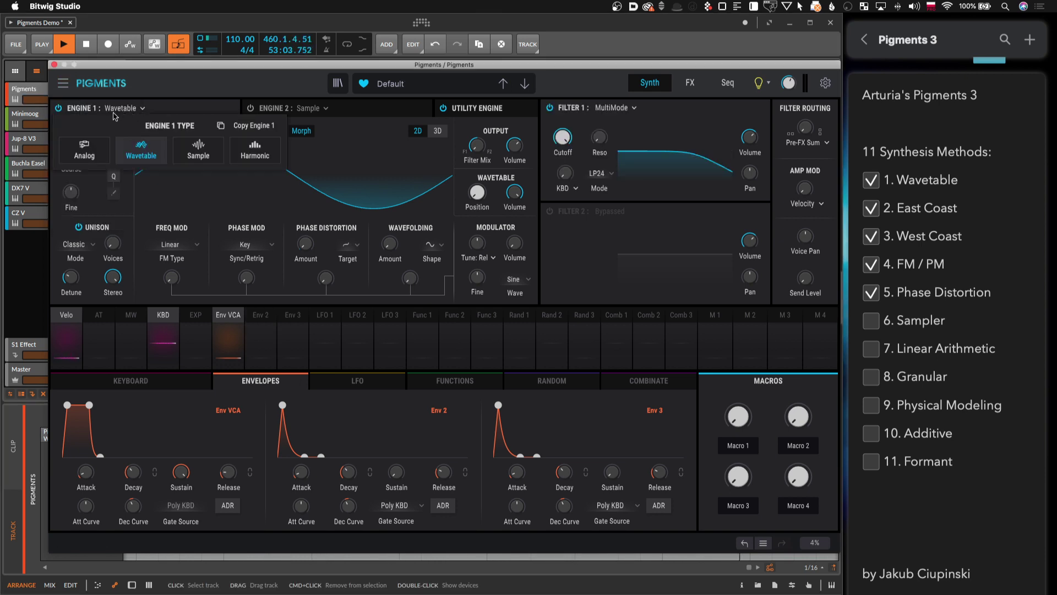
pyautogui.click(206, 144)
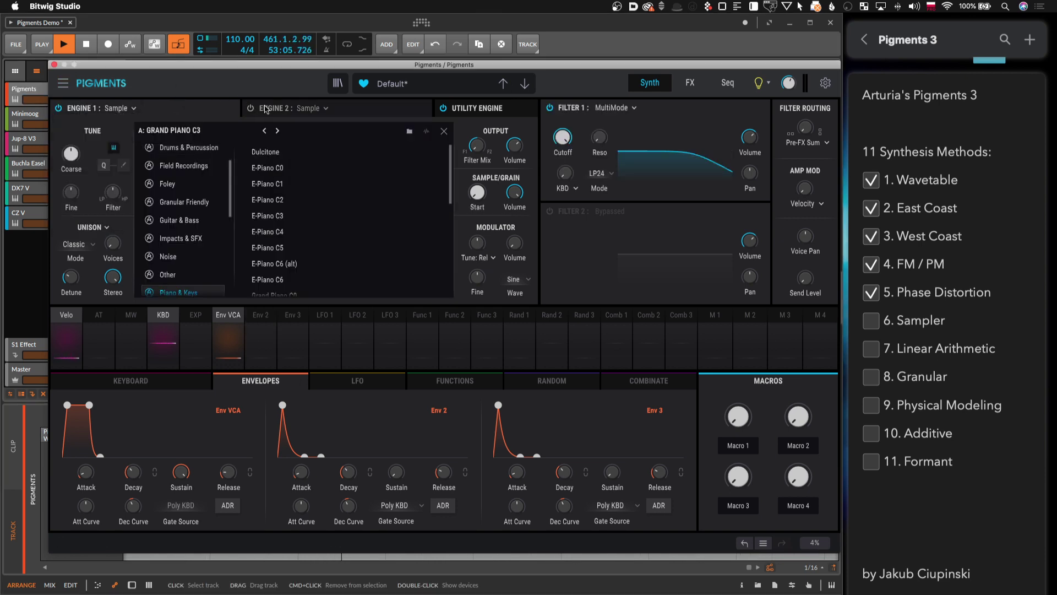
pyautogui.click(444, 131)
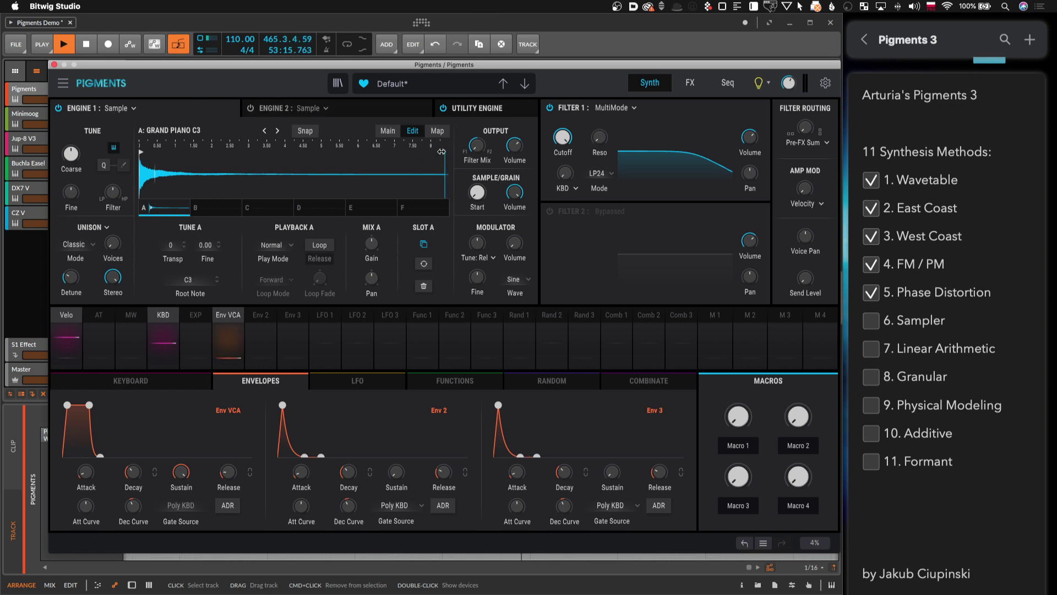
# Go through Engine 1's sample slots B to E and set the sample map to Round Robin
pyautogui.click(229, 211)
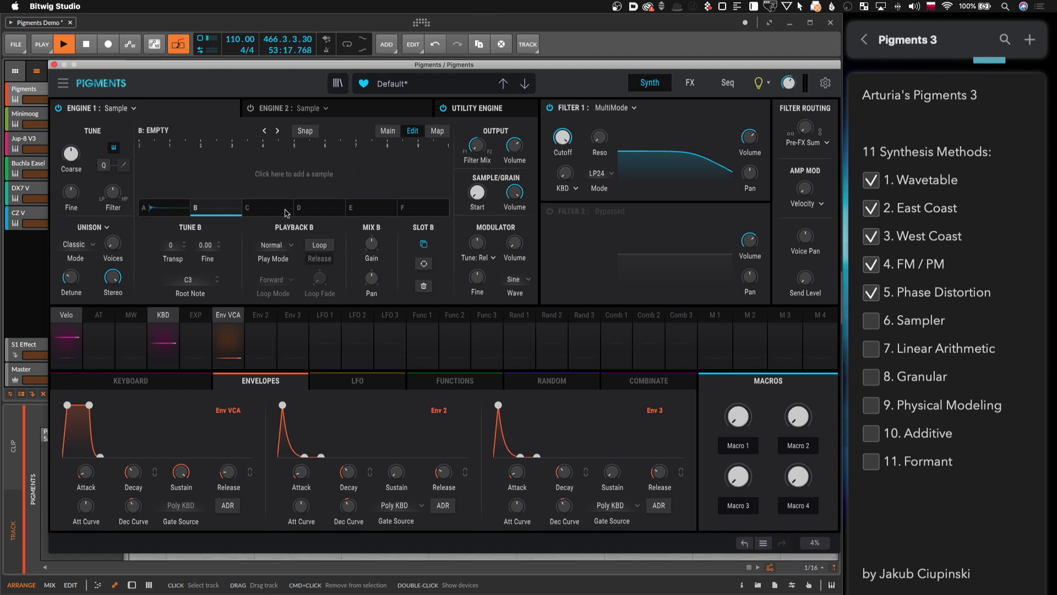
pyautogui.click(268, 212)
pyautogui.click(321, 214)
pyautogui.click(386, 213)
pyautogui.click(444, 133)
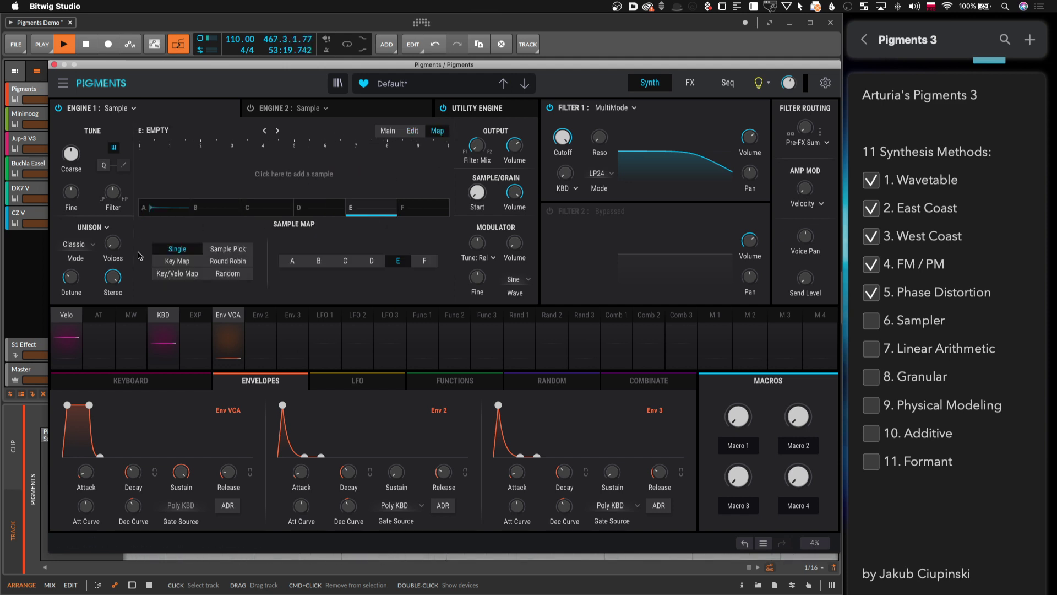
pyautogui.click(228, 261)
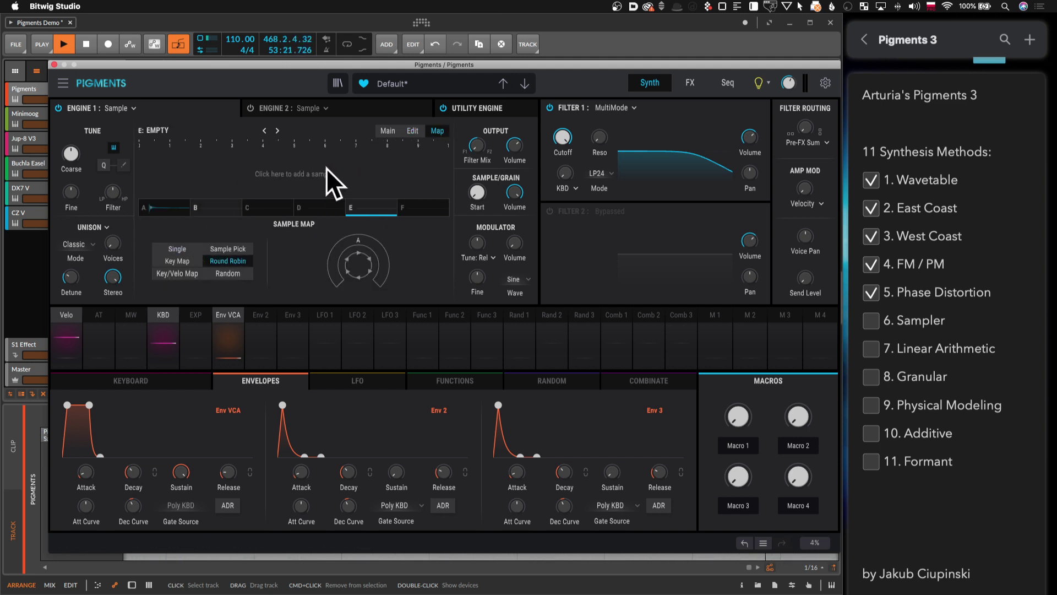
# Return Engine 1 to its main view and tick off Sampler in the synthesis methods list
pyautogui.click(387, 131)
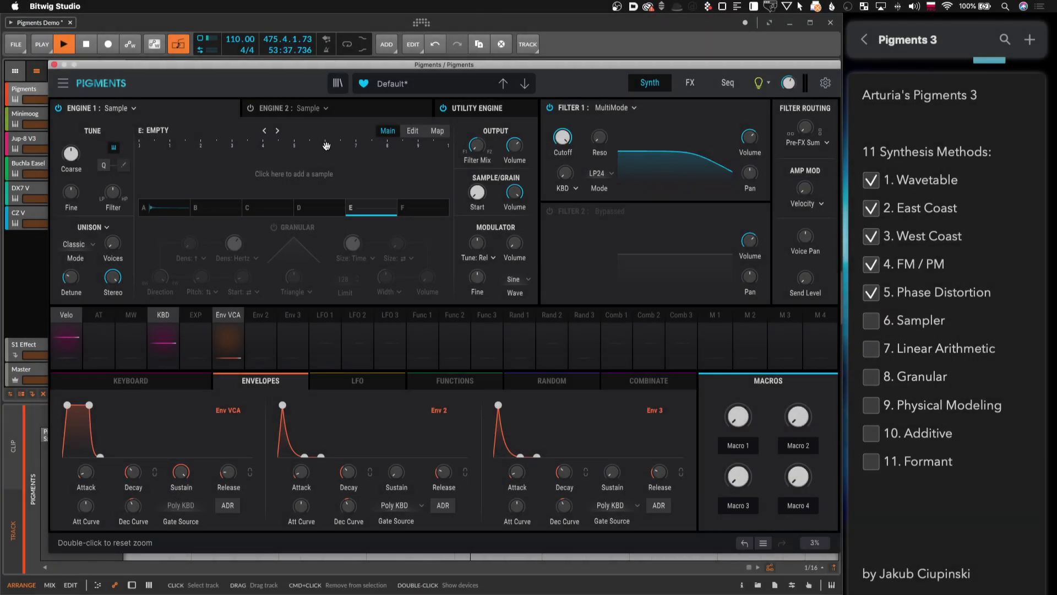
pyautogui.click(872, 325)
pyautogui.click(507, 253)
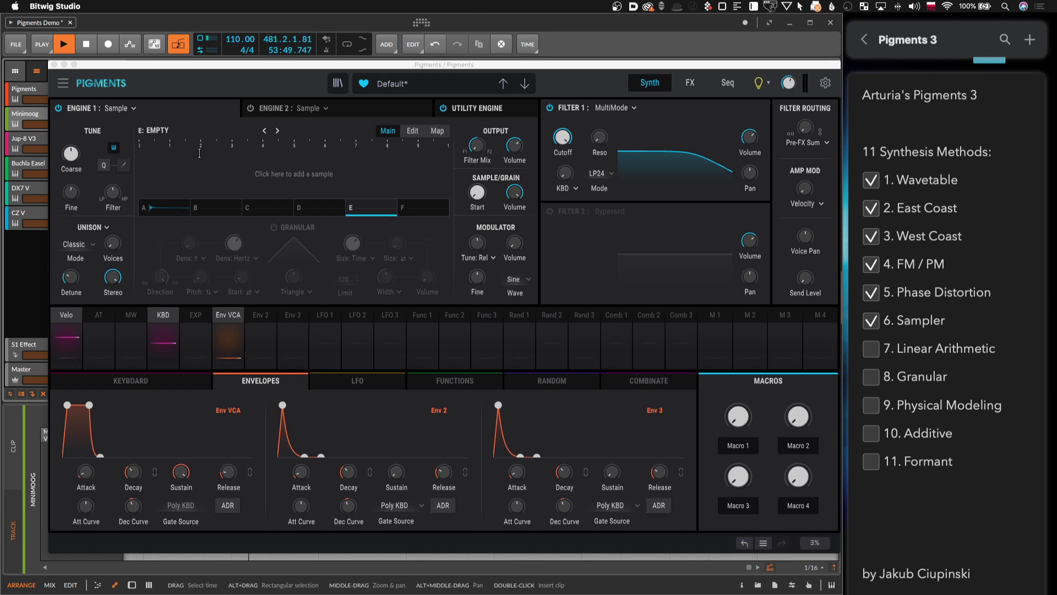
# Load the Ballaphone sample from Bells & Mallets into slot E and shorten its playback range to the attack
pyautogui.click(160, 131)
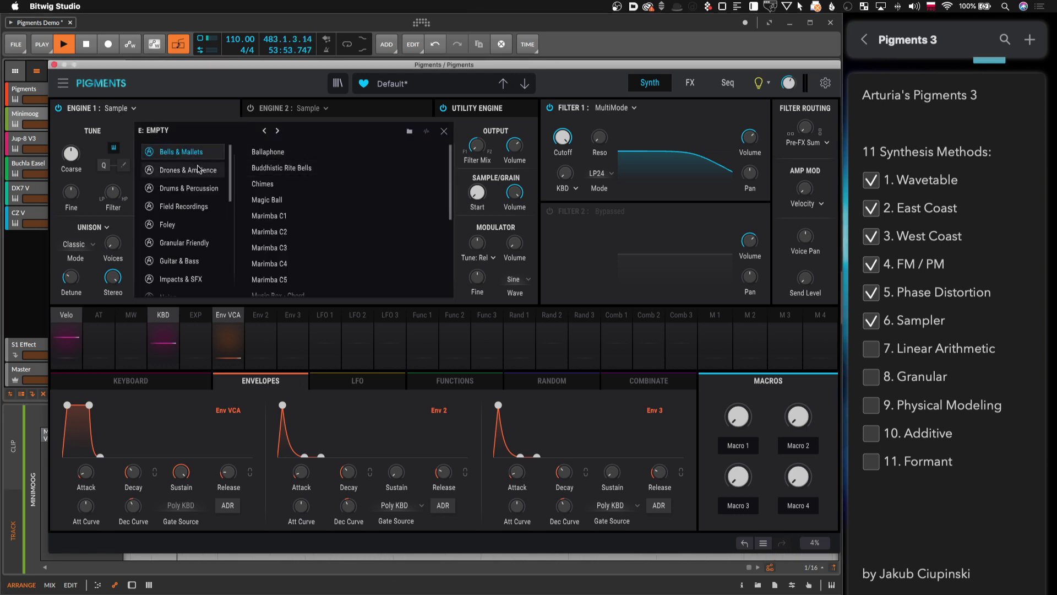
pyautogui.doubleClick(262, 152)
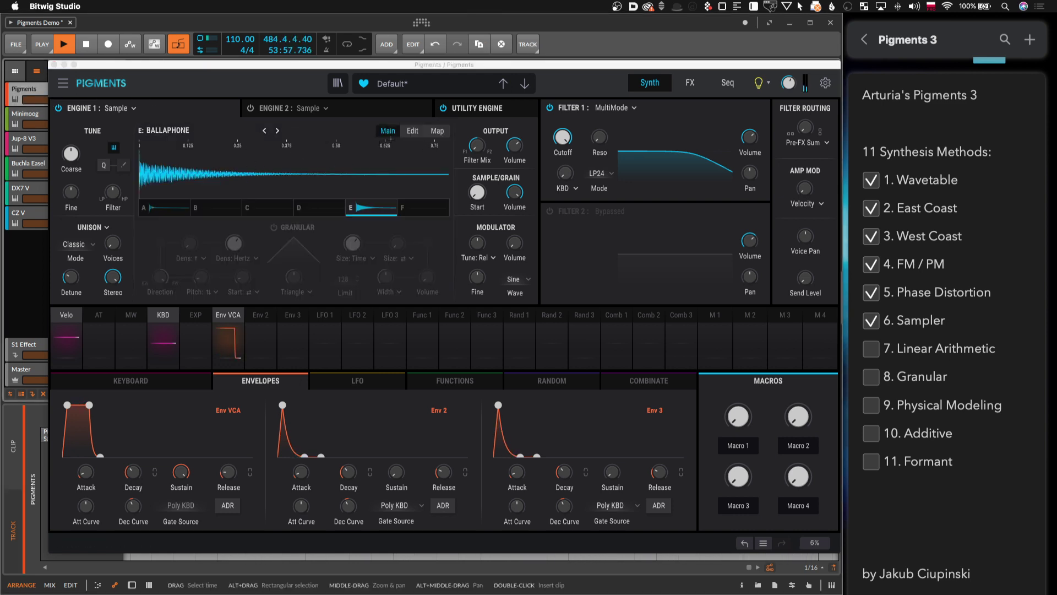
pyautogui.click(413, 130)
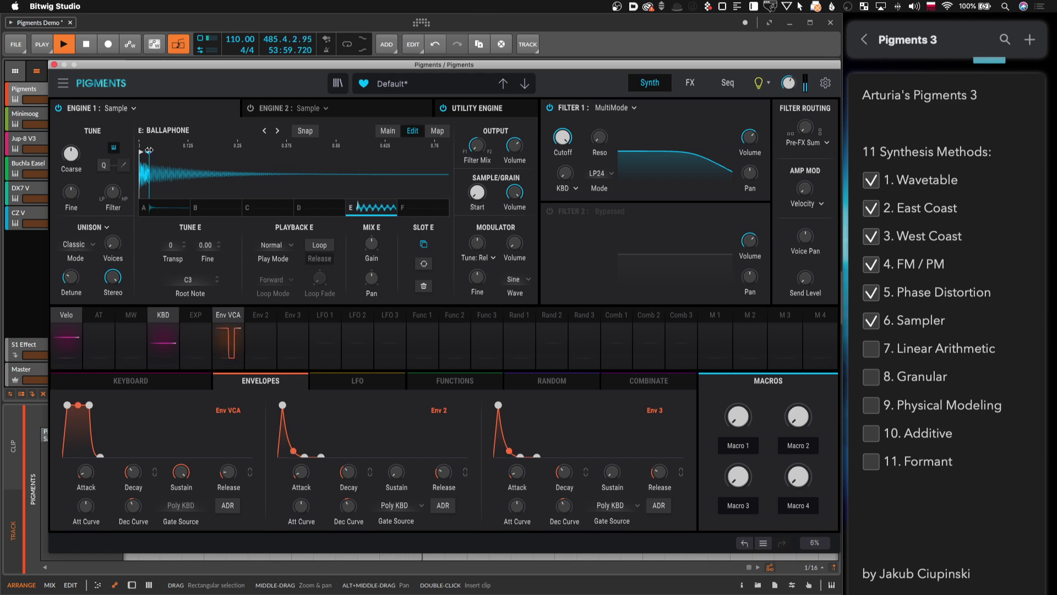
# Start a new preset with Engine 1 as Sample and trim Grand Piano C3 to its short initial attack
pyautogui.click(63, 82)
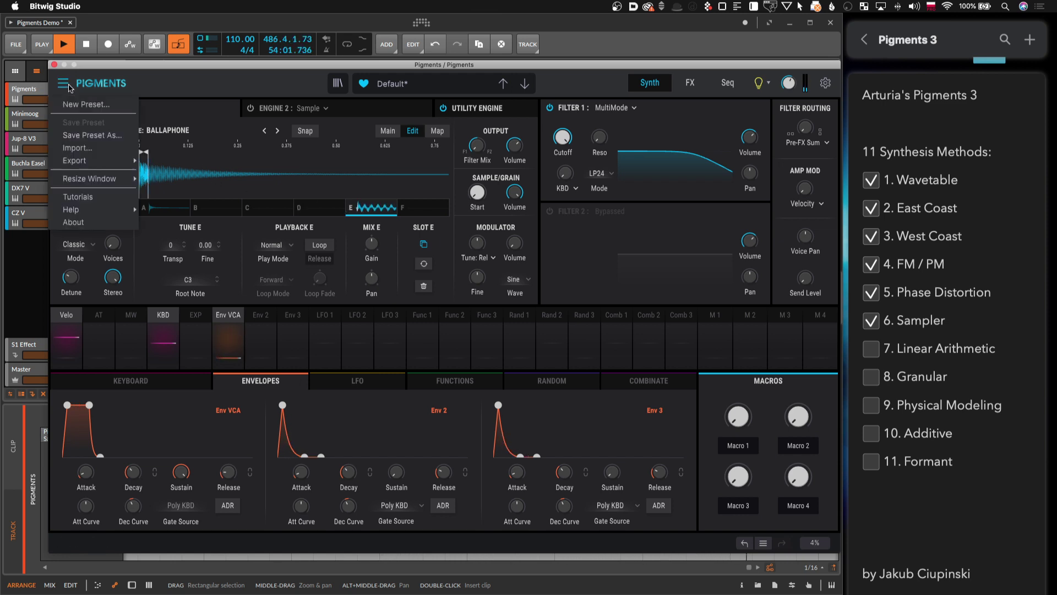
pyautogui.click(78, 103)
pyautogui.click(127, 110)
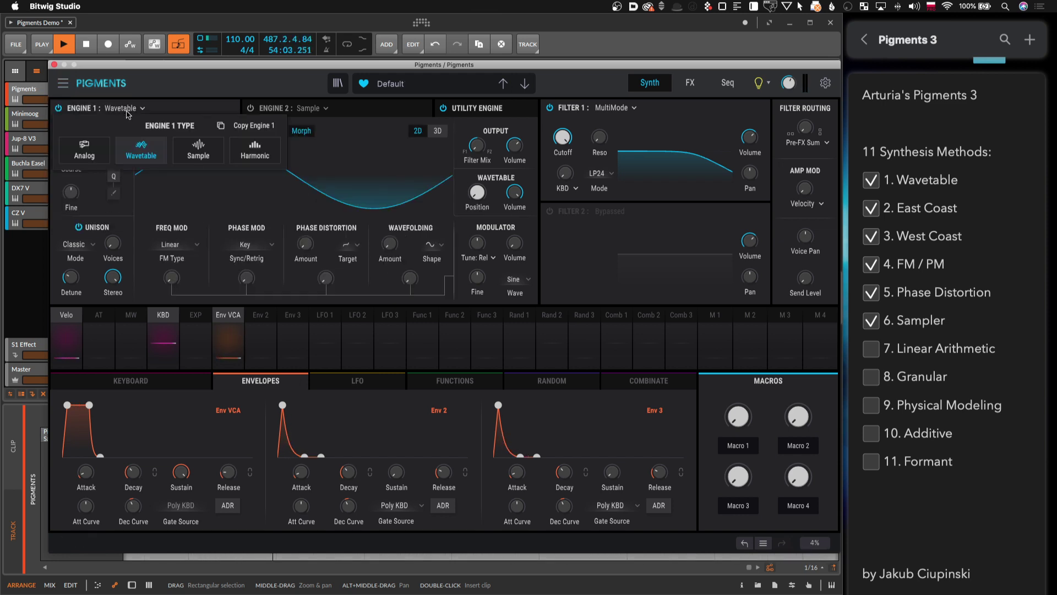
pyautogui.click(202, 158)
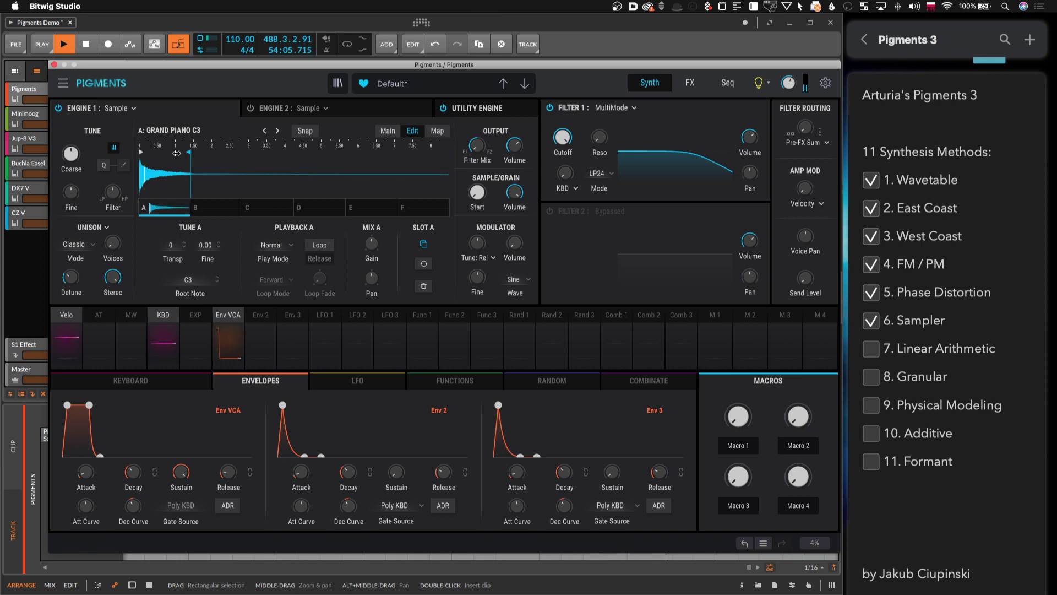
pyautogui.moveTo(139, 149); pyautogui.dragTo(142, 152)
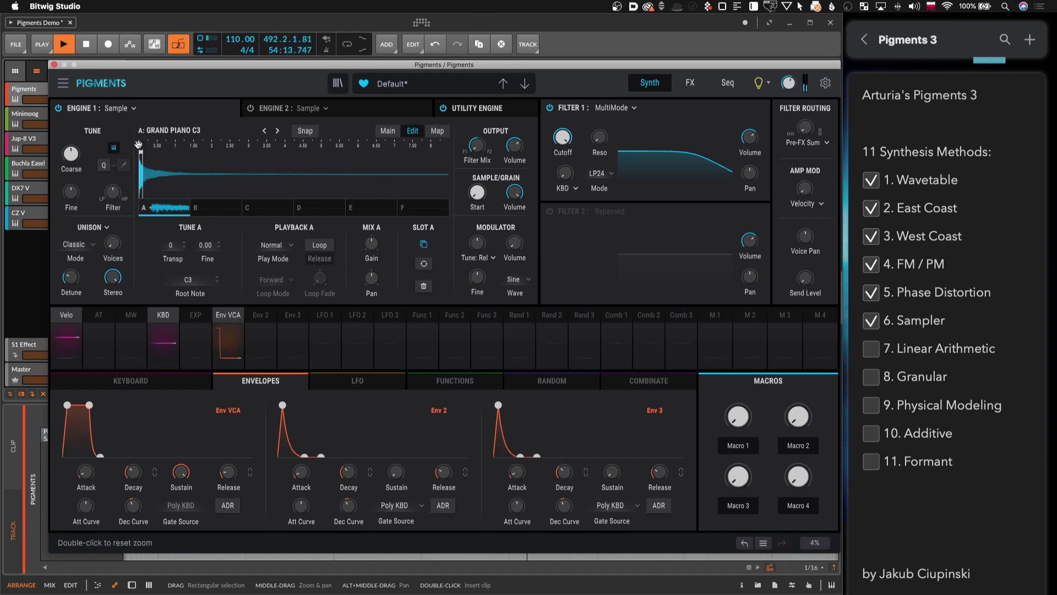
# View Engine 2, go back to Engine 1, and tick off Linear Arithmetic in the synthesis methods list
pyautogui.click(269, 109)
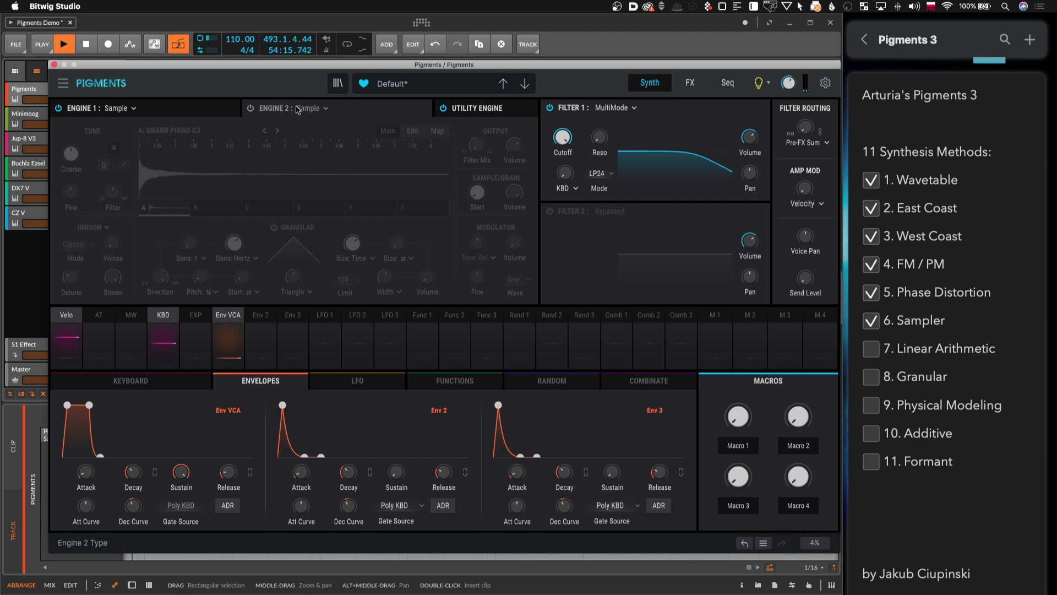
pyautogui.click(197, 112)
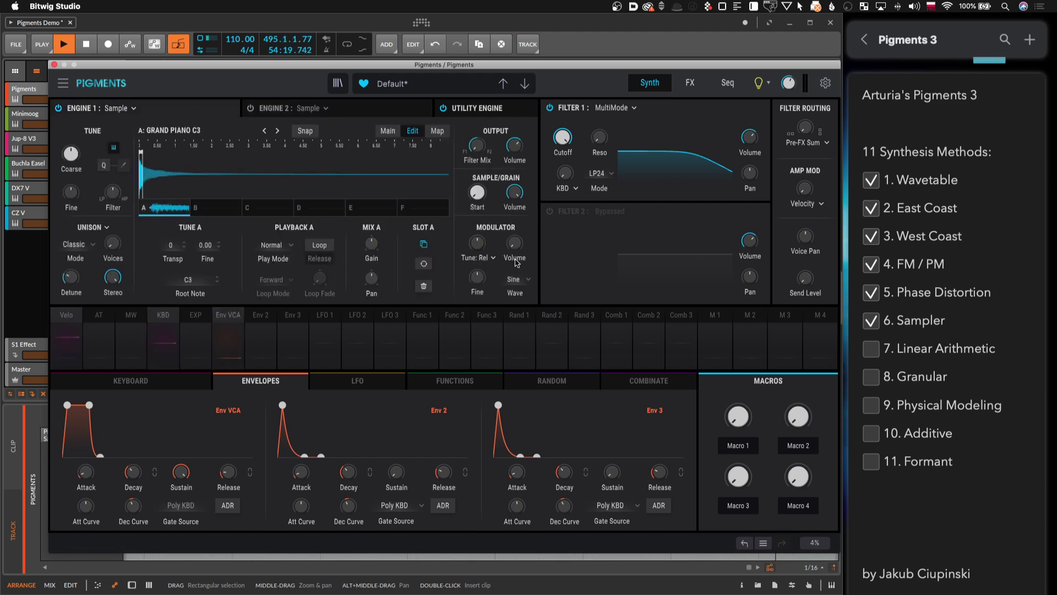
pyautogui.click(871, 349)
pyautogui.click(771, 295)
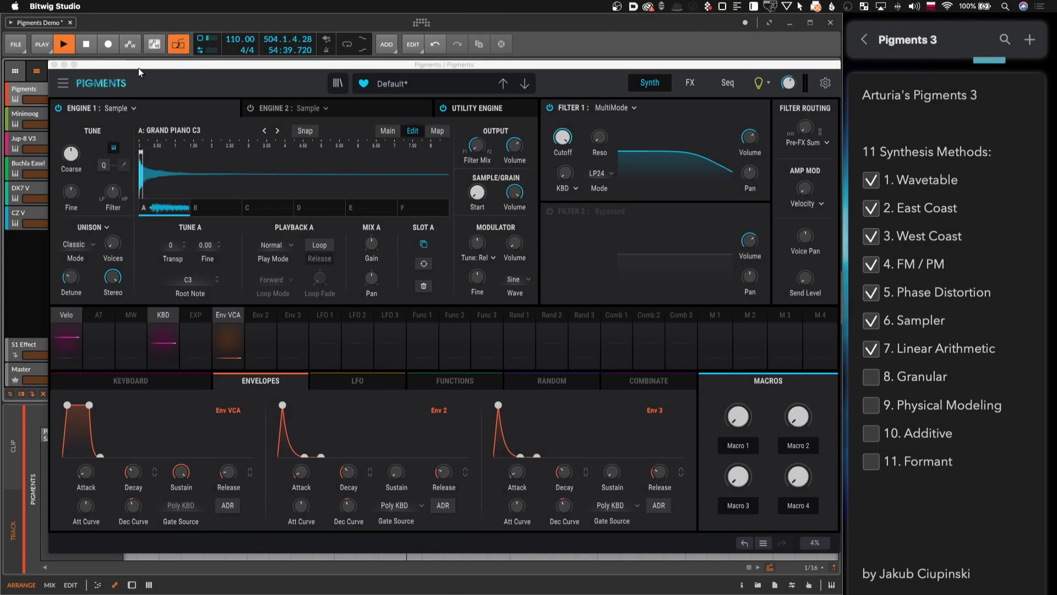
# Start a new preset with Engine 1 as Sample and turn on Granular in its main view
pyautogui.click(65, 84)
pyautogui.click(88, 105)
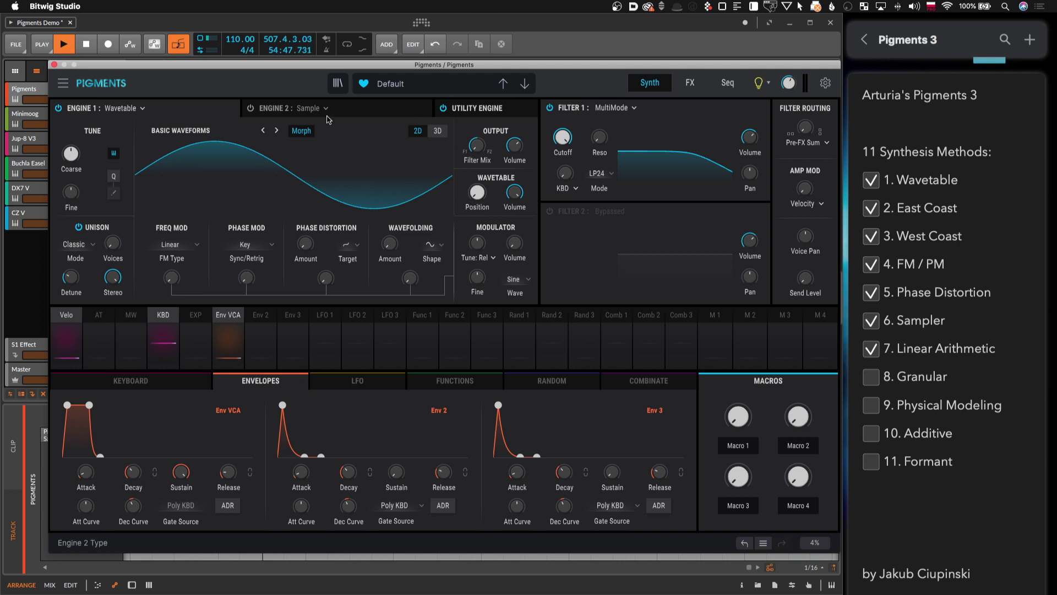
pyautogui.click(129, 110)
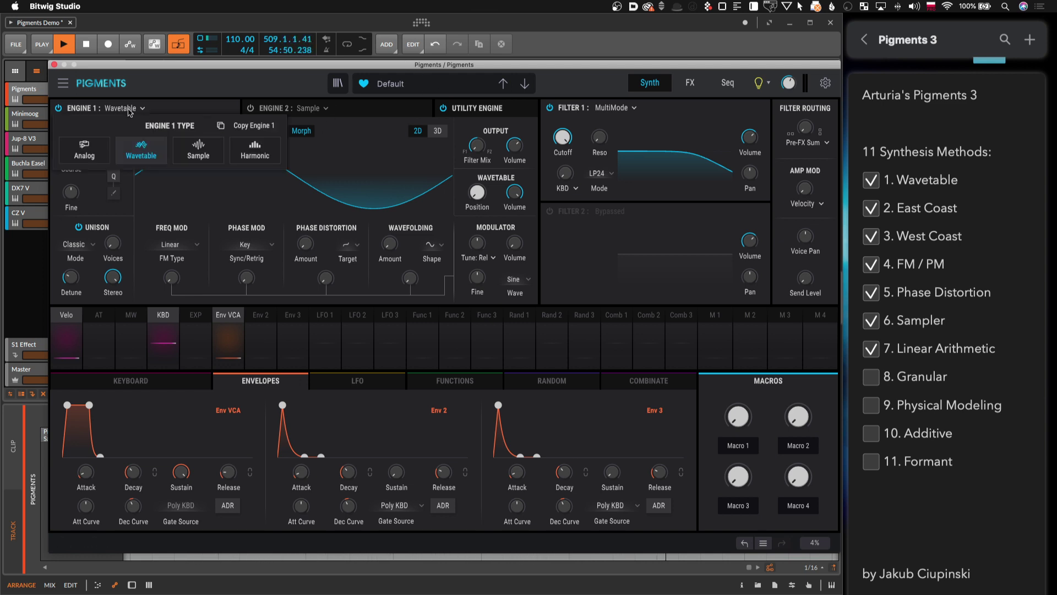
pyautogui.click(199, 153)
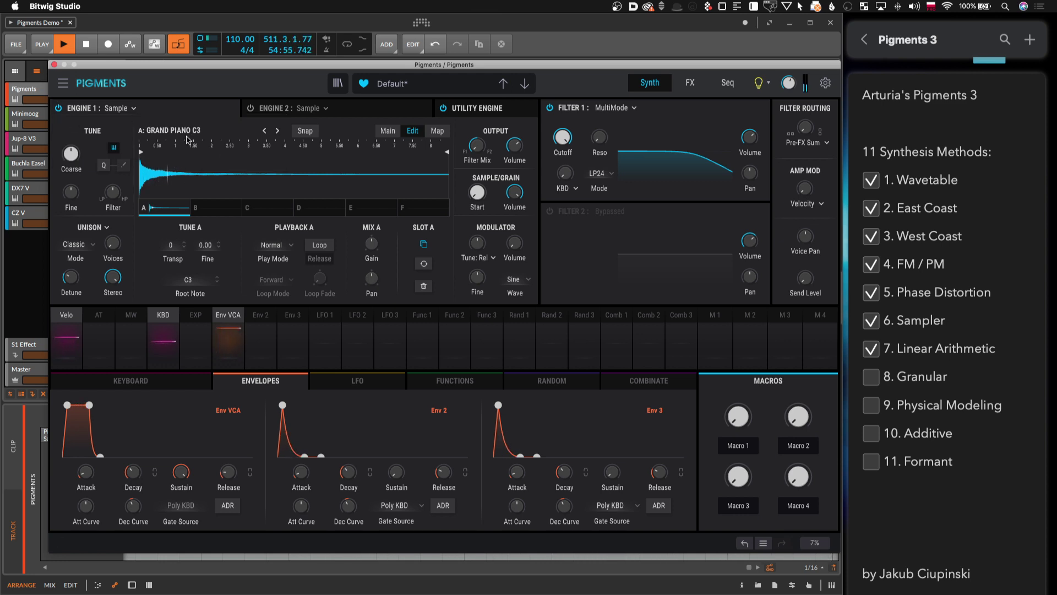
pyautogui.click(389, 131)
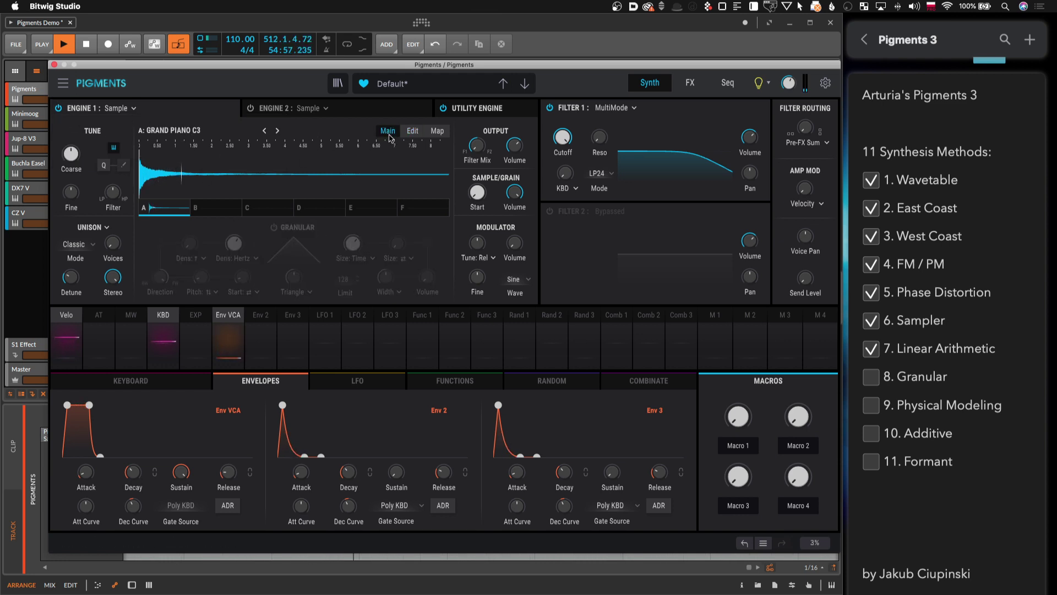
pyautogui.click(274, 227)
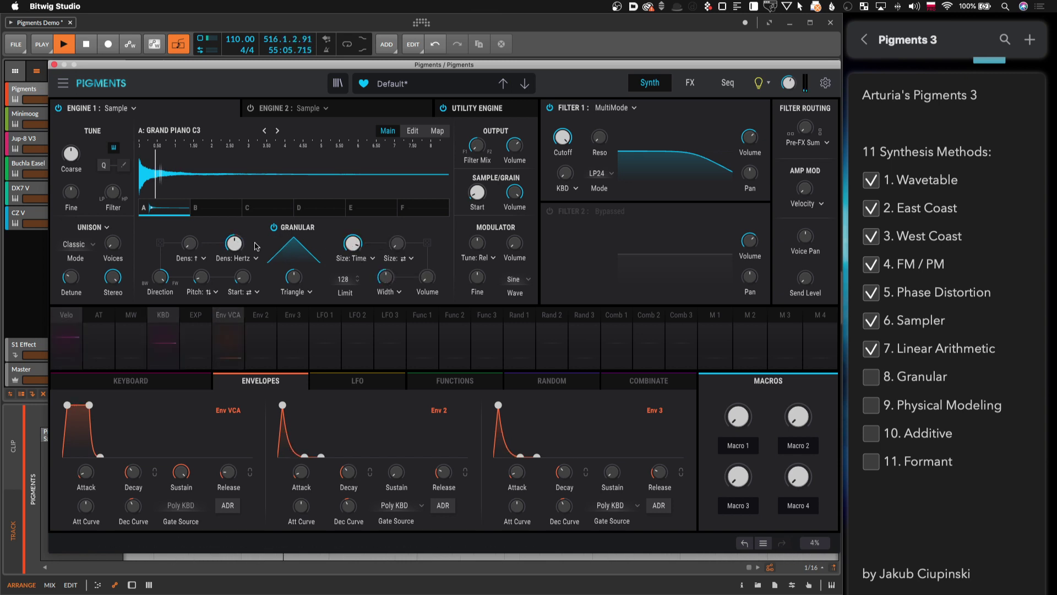
# Skew the triangular grain envelope into a falling ramp and lower the grain density to 1.13 Hz
pyautogui.moveTo(255, 236)
pyautogui.moveTo(234, 242); pyautogui.dragTo(238, 248)
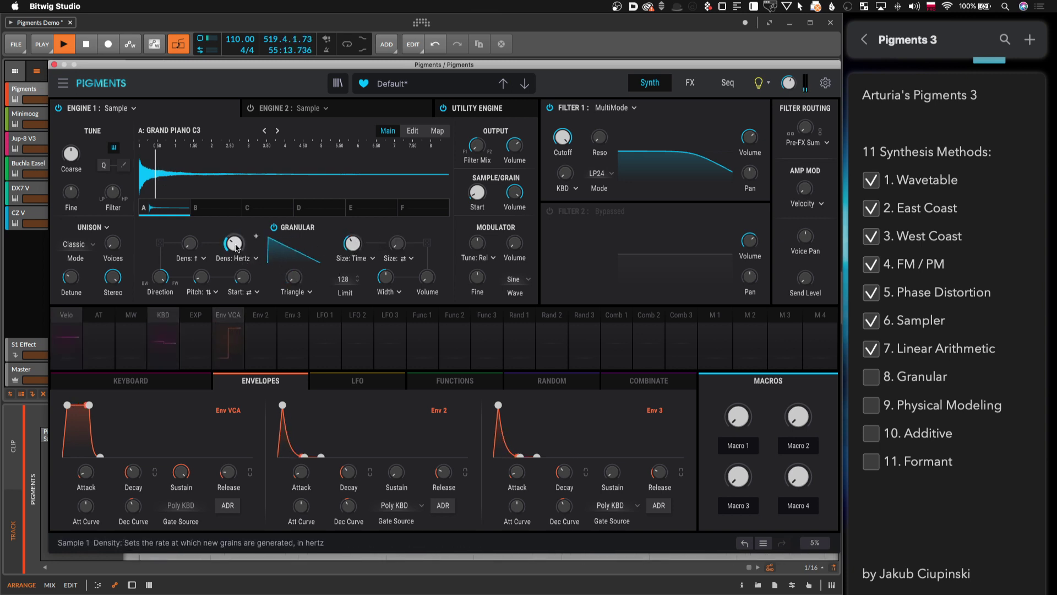
pyautogui.moveTo(234, 243)
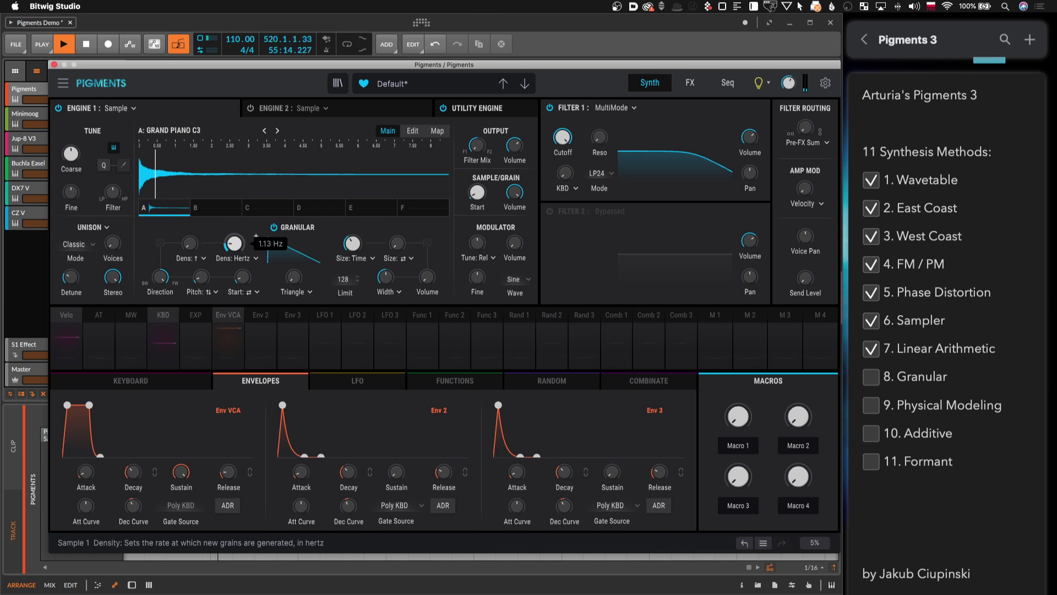
# Switch the grain density to Sync and add a small amount of density randomization
pyautogui.click(233, 258)
pyautogui.click(212, 297)
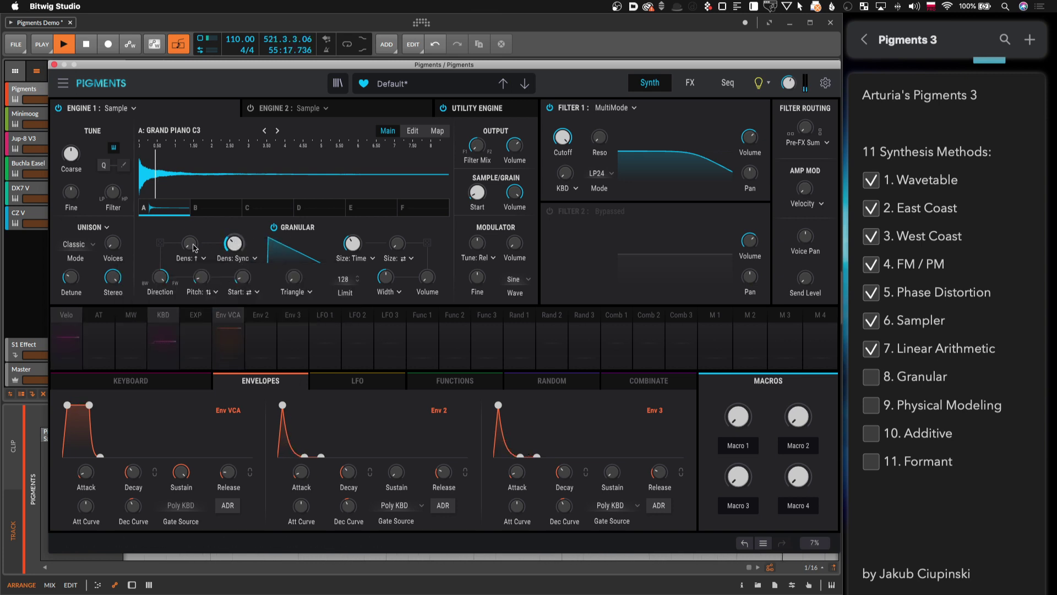
pyautogui.moveTo(191, 249)
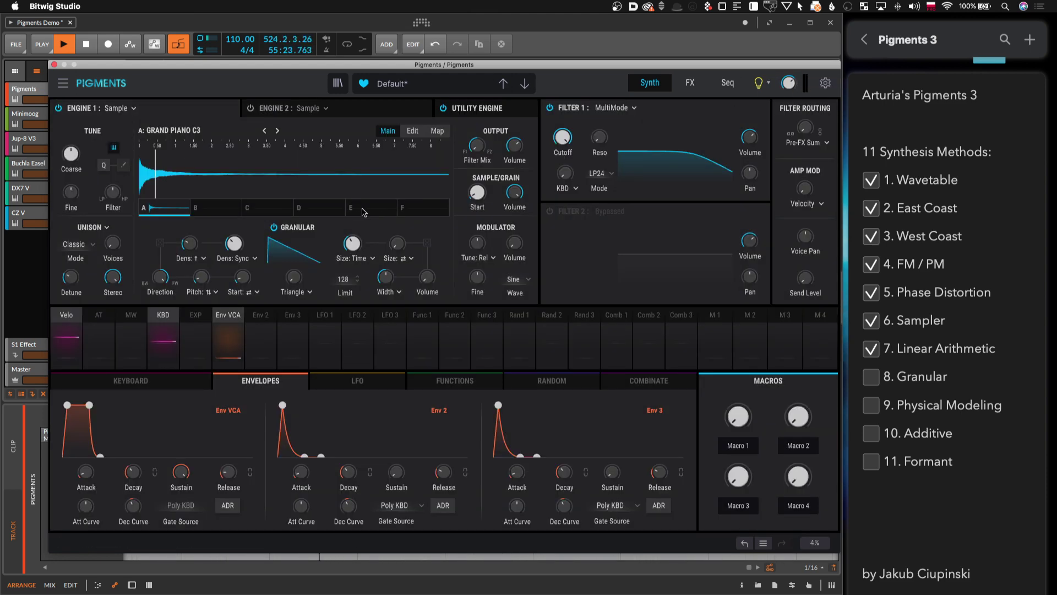
# View the sample browser for slot A, close it, and tick off Granular in the synthesis methods list
pyautogui.click(192, 128)
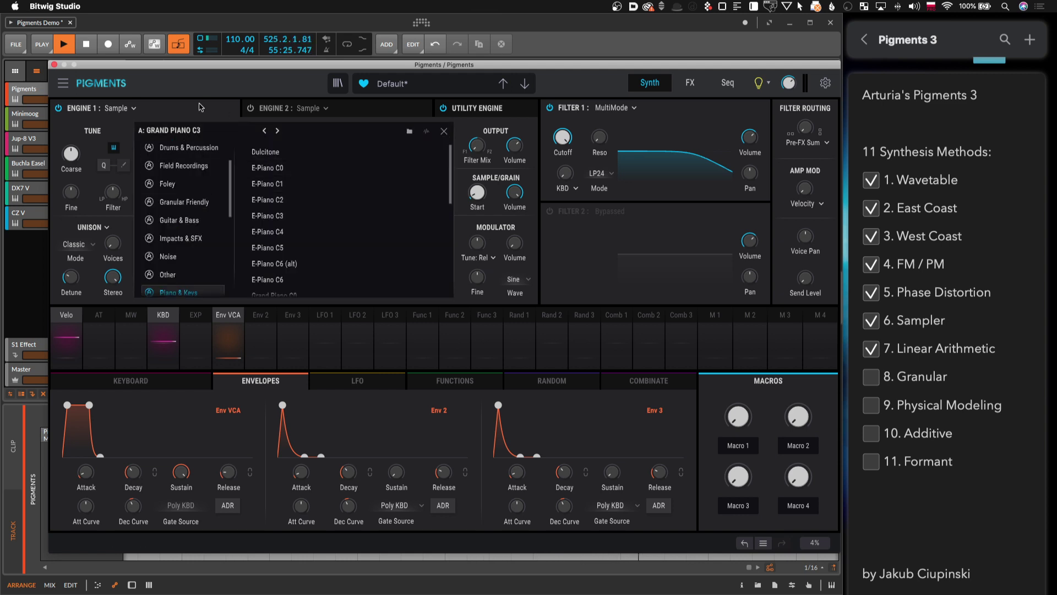
pyautogui.click(444, 131)
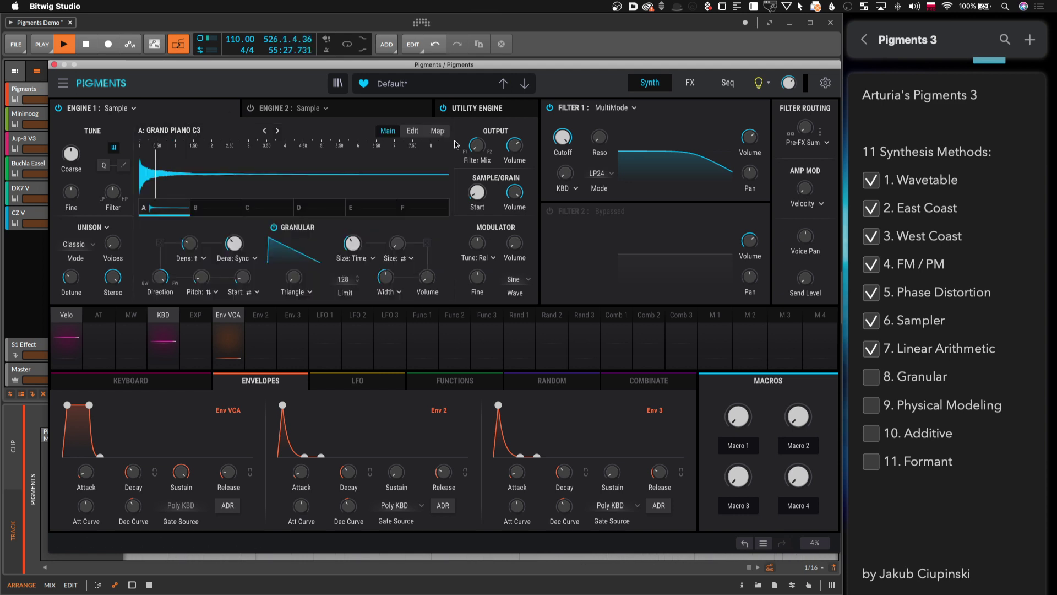
pyautogui.click(870, 378)
pyautogui.click(692, 293)
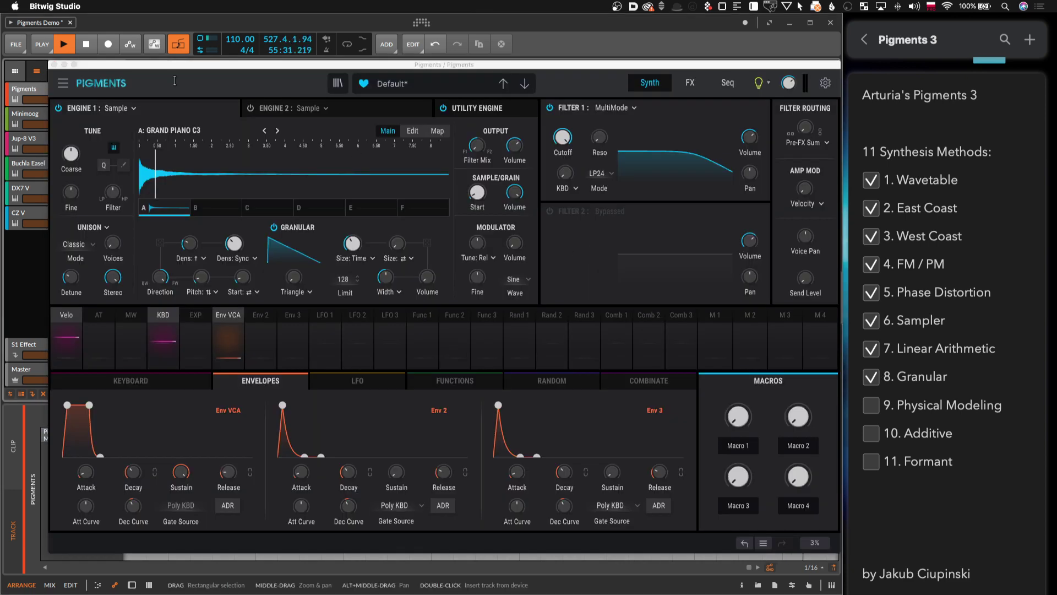
# Start a new preset and set Engine 1 to the Sample type
pyautogui.click(62, 82)
pyautogui.click(74, 103)
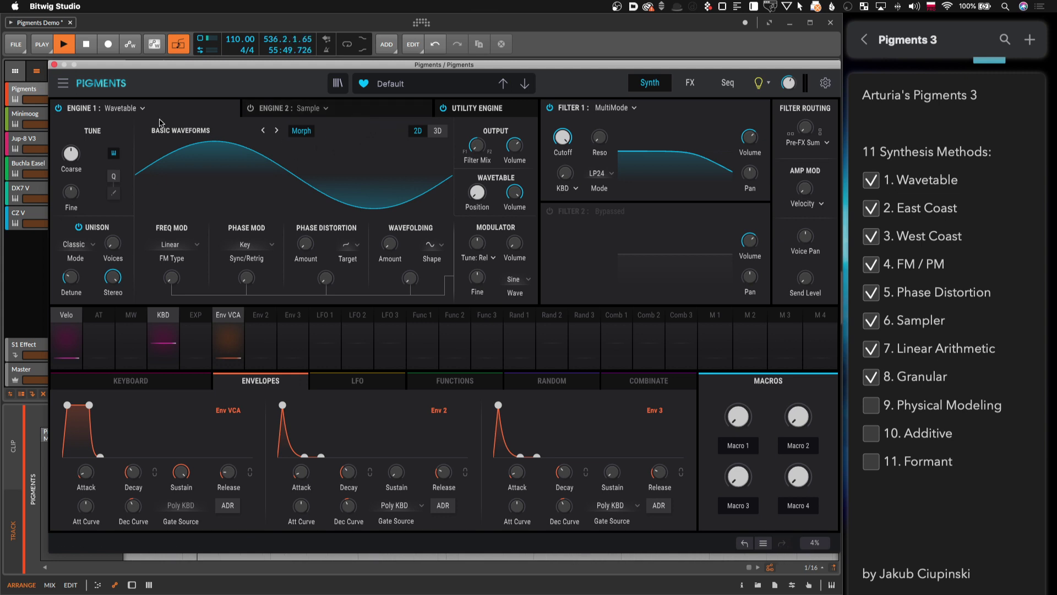
pyautogui.click(109, 108)
pyautogui.click(198, 157)
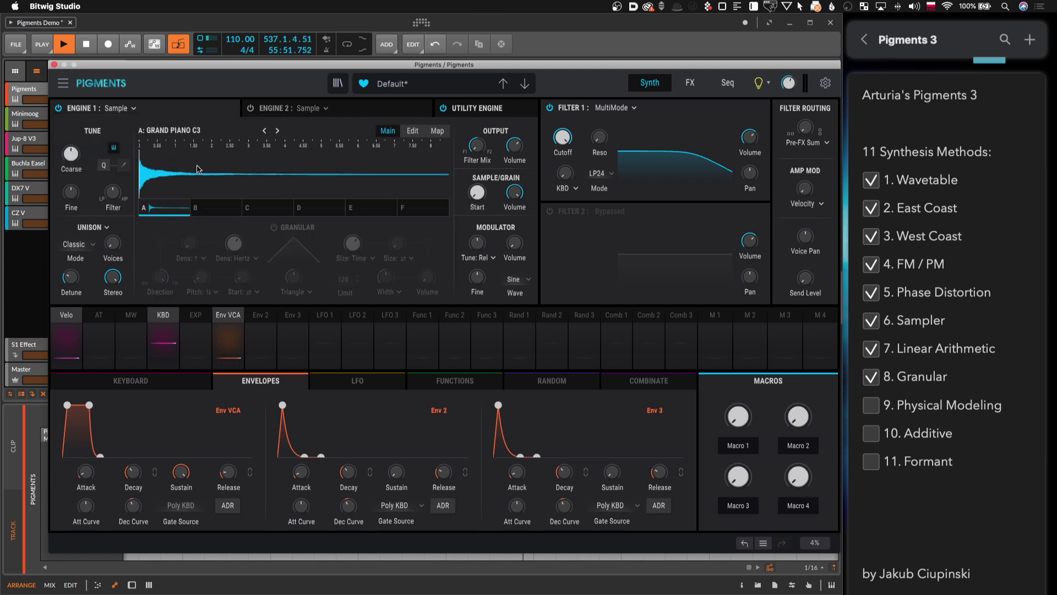
# Load the Kick - Tighter sample from Drums & Percussion into slot A
pyautogui.click(185, 132)
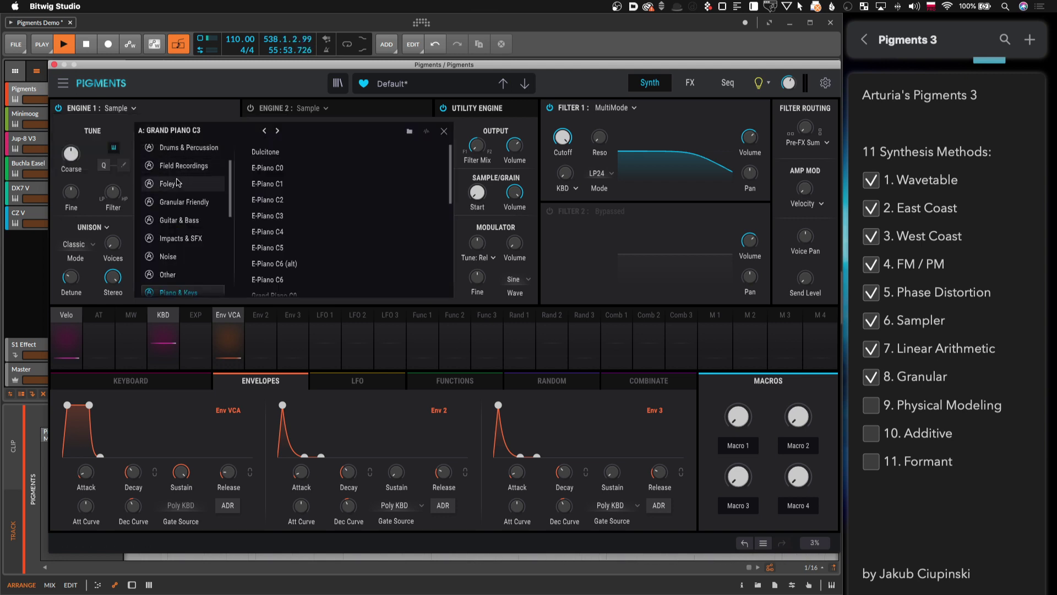
pyautogui.click(201, 188)
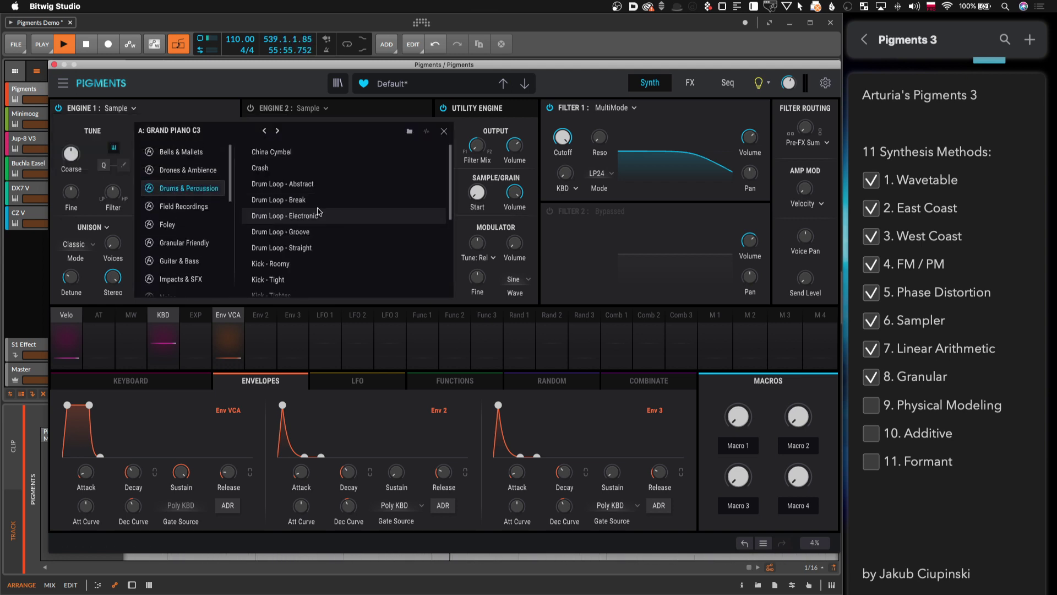
pyautogui.scroll(-2, 330, 242)
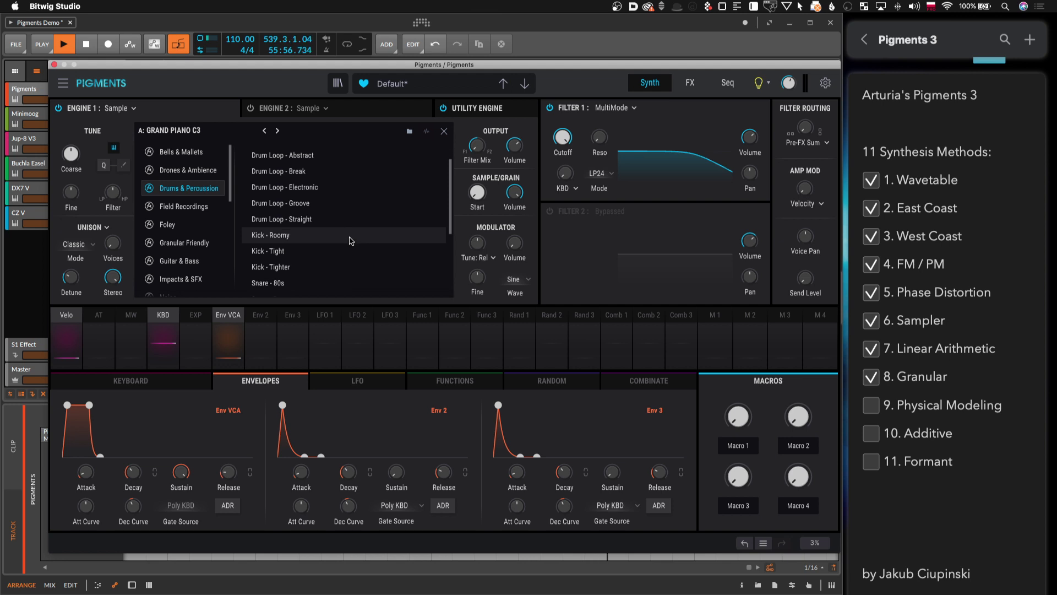
pyautogui.doubleClick(315, 271)
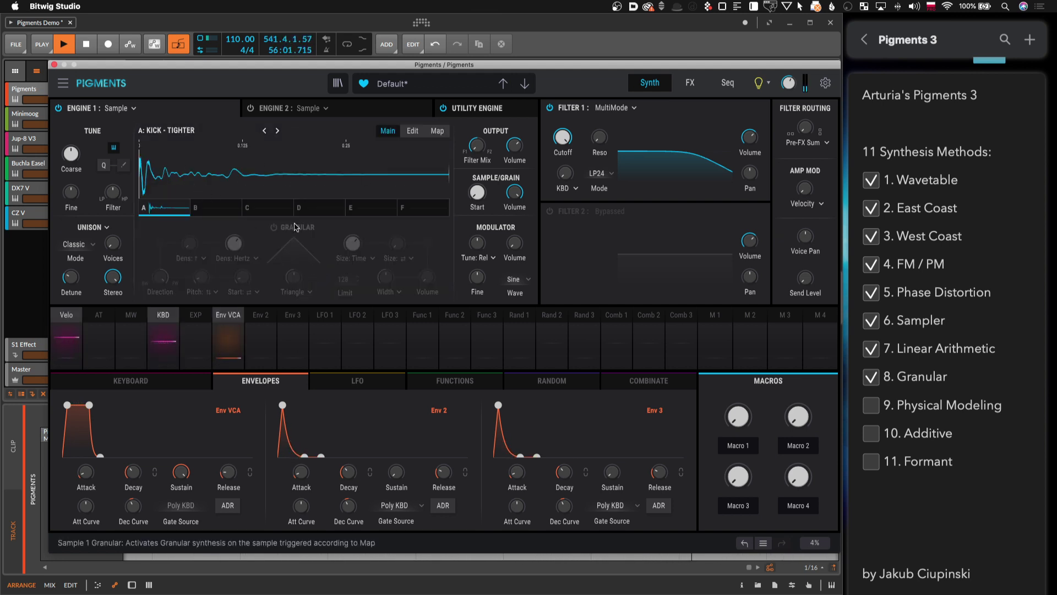
pyautogui.moveTo(788, 83)
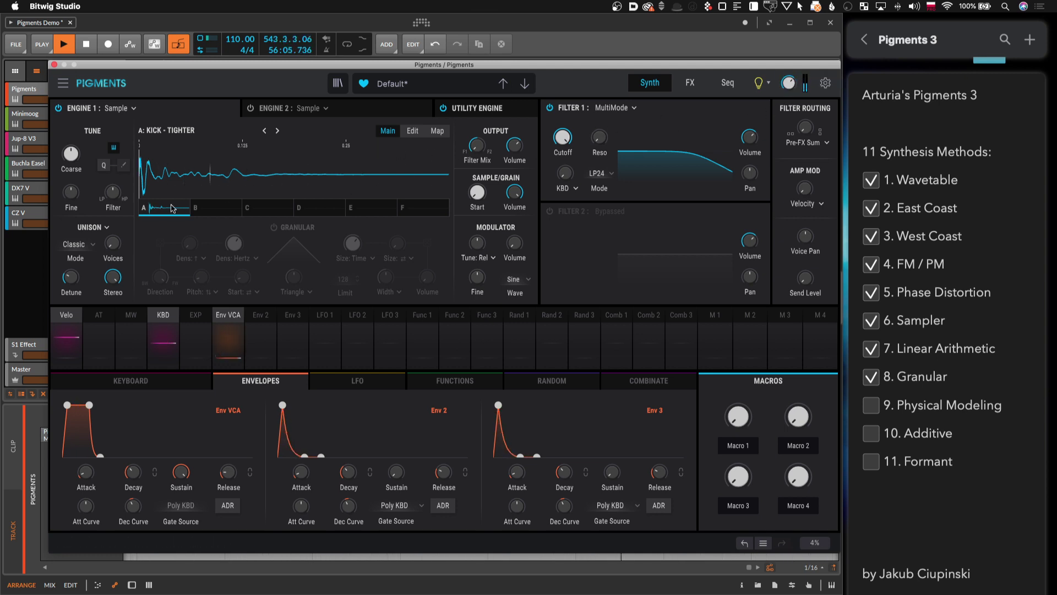
# Show the Edit view of slot A and set the kick sample's root note to C#2
pyautogui.click(414, 132)
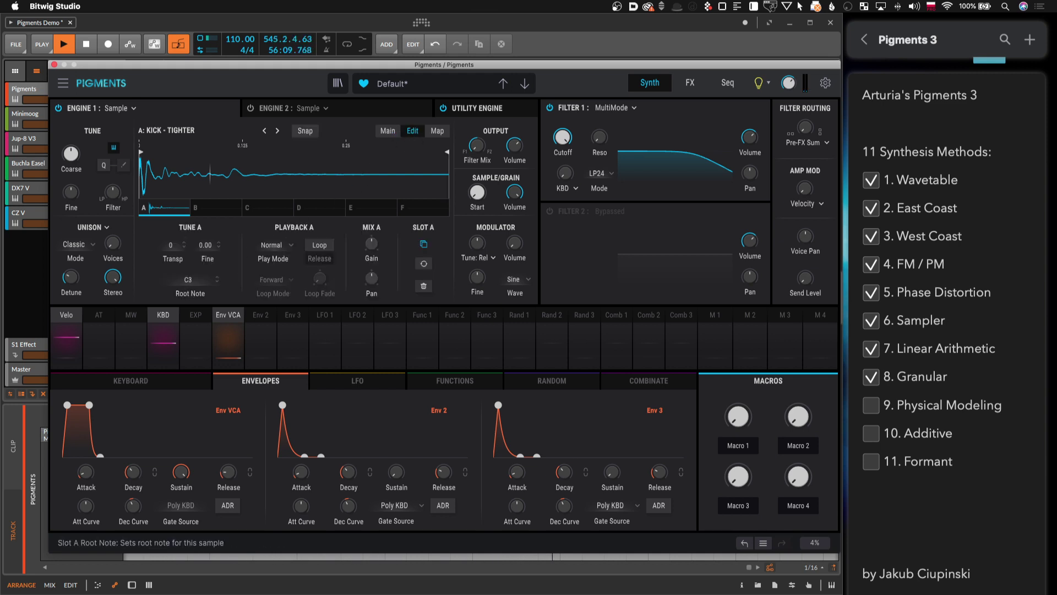
pyautogui.scroll(-18, 188, 279)
pyautogui.scroll(6, 188, 280)
pyautogui.moveTo(188, 279)
pyautogui.mouseDown()
pyautogui.moveTo(188, 292)
pyautogui.moveTo(191, 278)
pyautogui.mouseUp()
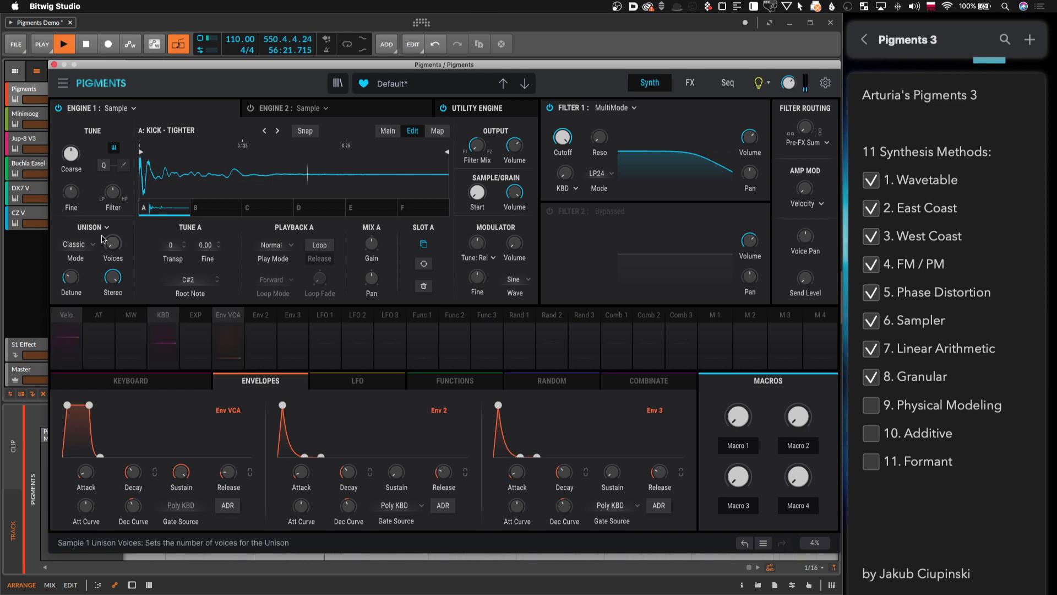
# Change Engine 1's shaper mode from Unison to Resonator
pyautogui.click(87, 227)
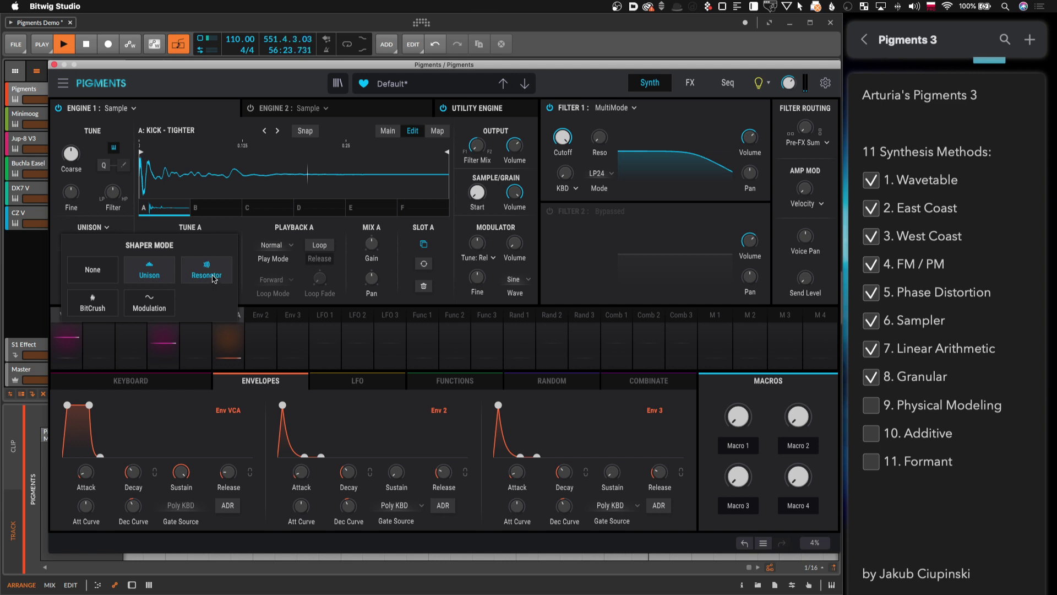
pyautogui.click(193, 271)
pyautogui.moveTo(112, 277)
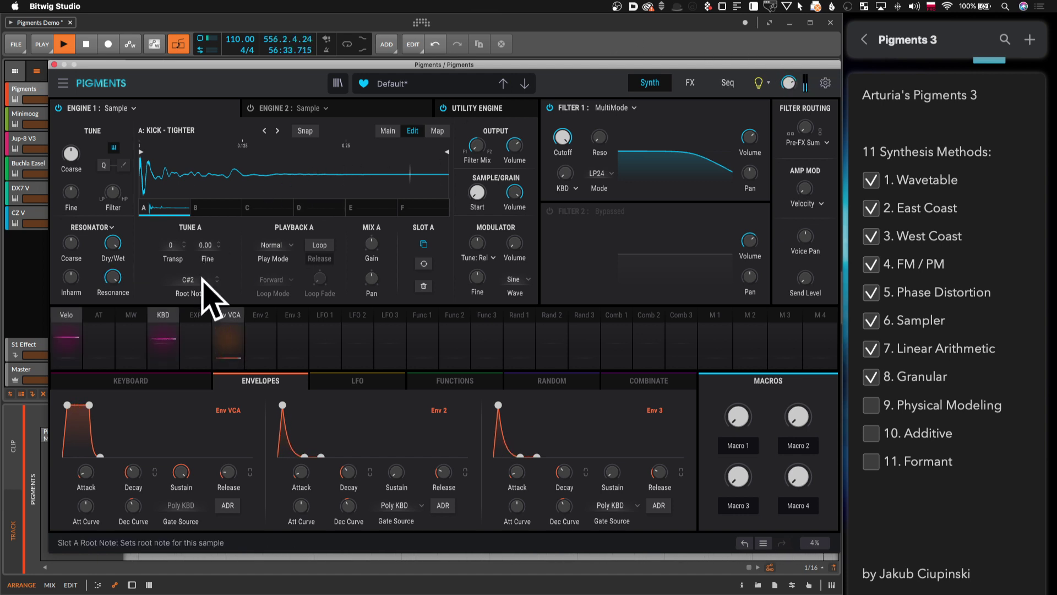
# Set slot A's root note to F2 and slightly raise the resonator's inharmonicity
pyautogui.scroll(-1, 199, 284)
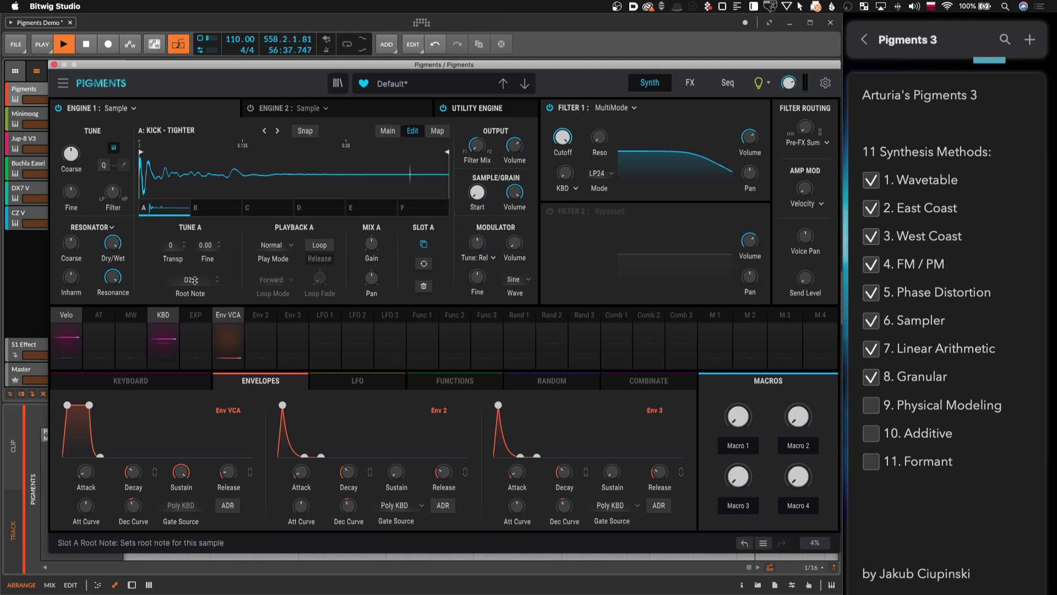
pyautogui.moveTo(195, 281)
pyautogui.mouseDown()
pyautogui.moveTo(195, 264)
pyautogui.moveTo(193, 289)
pyautogui.mouseUp()
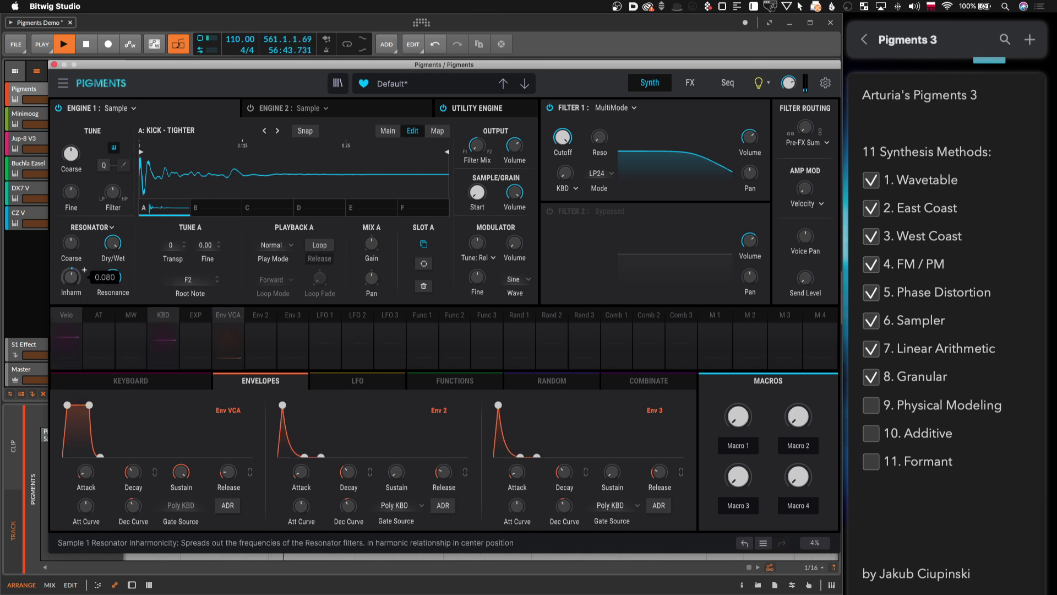
pyautogui.scroll(2, 84, 269)
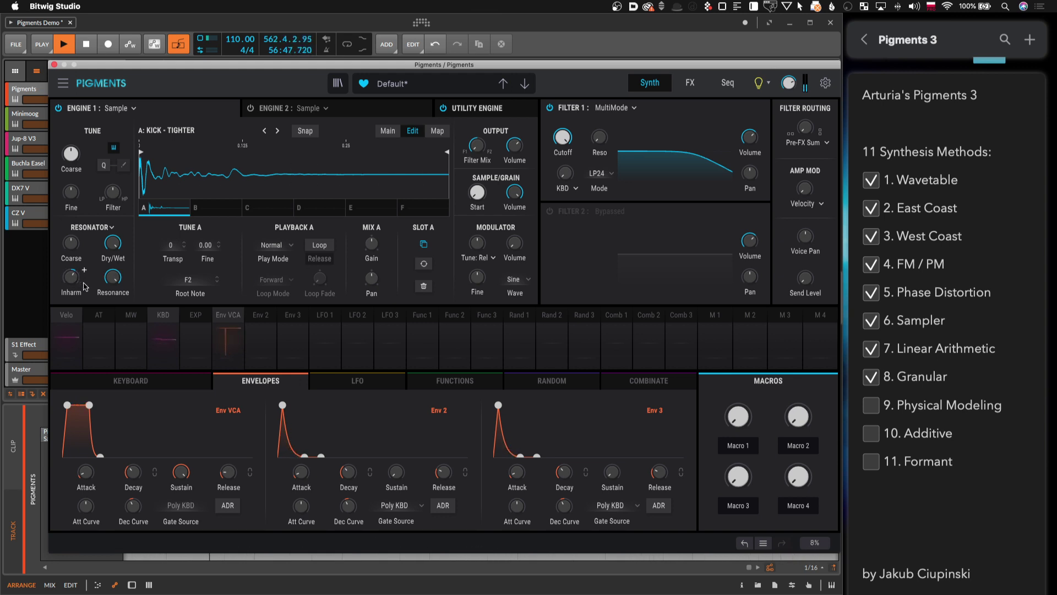
pyautogui.moveTo(792, 83)
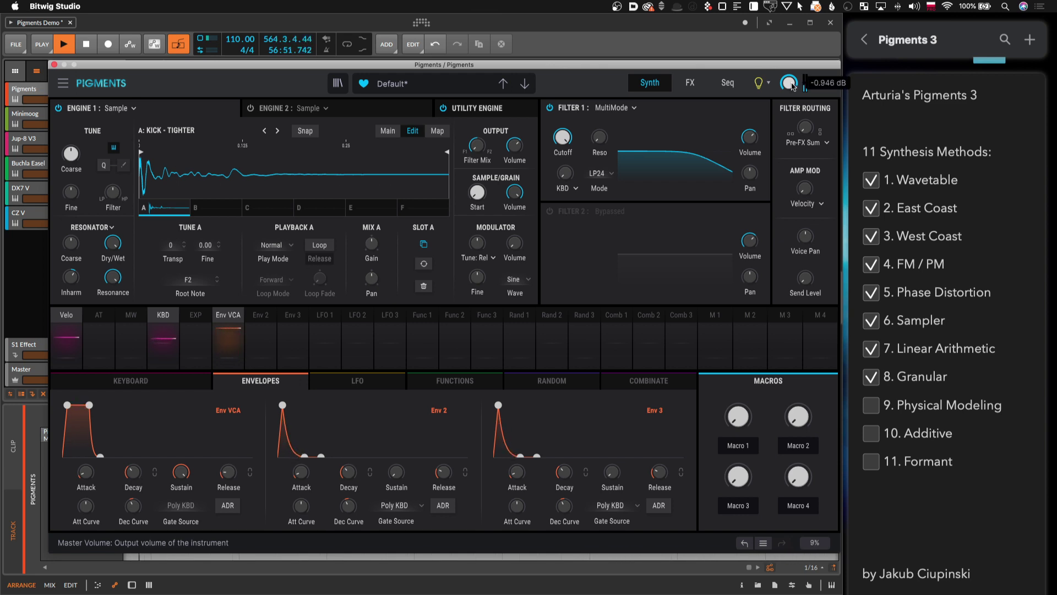
# Replace the sample in slot A with Bike Gears from the Foley category and close the sample browser
pyautogui.click(196, 134)
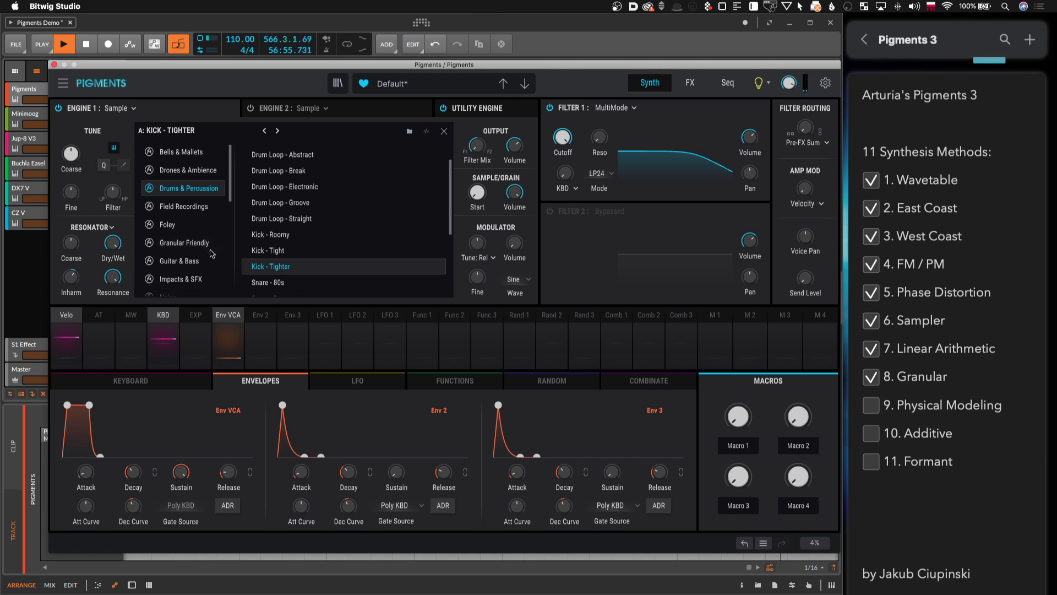
pyautogui.scroll(-2, 212, 253)
pyautogui.click(188, 182)
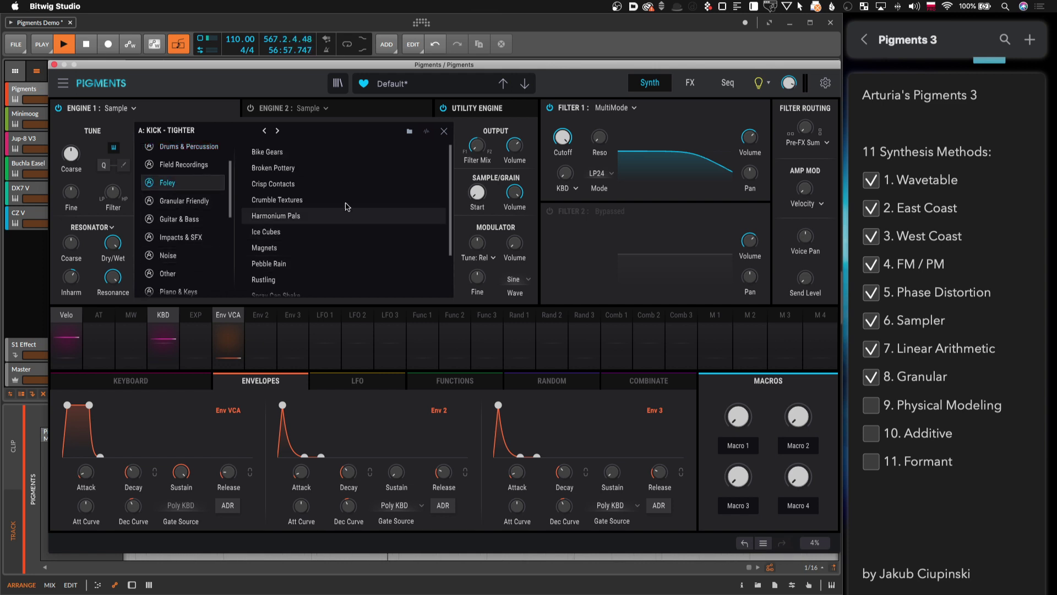
pyautogui.click(284, 154)
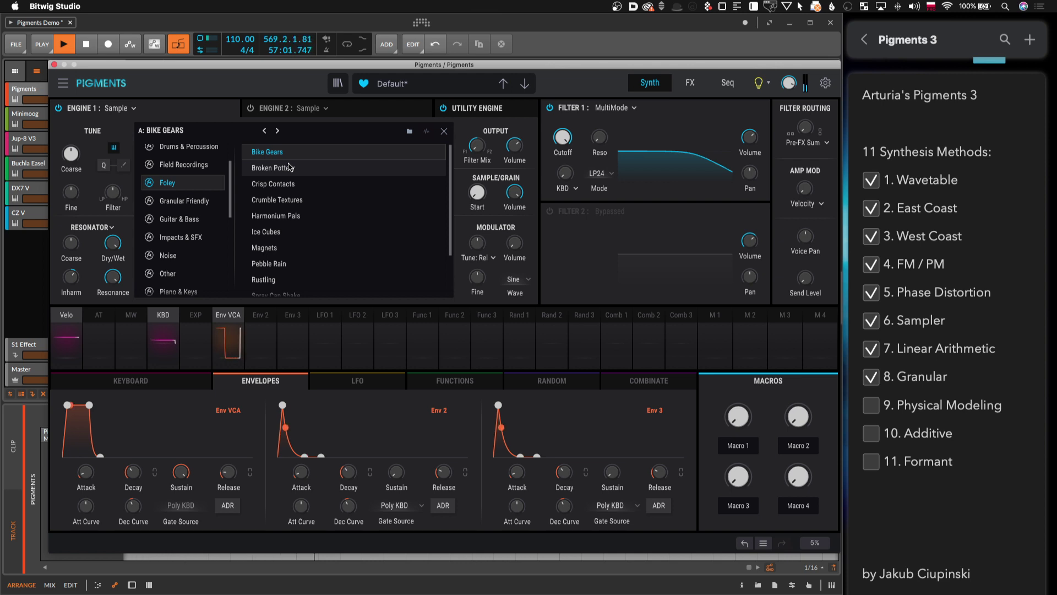
pyautogui.click(443, 132)
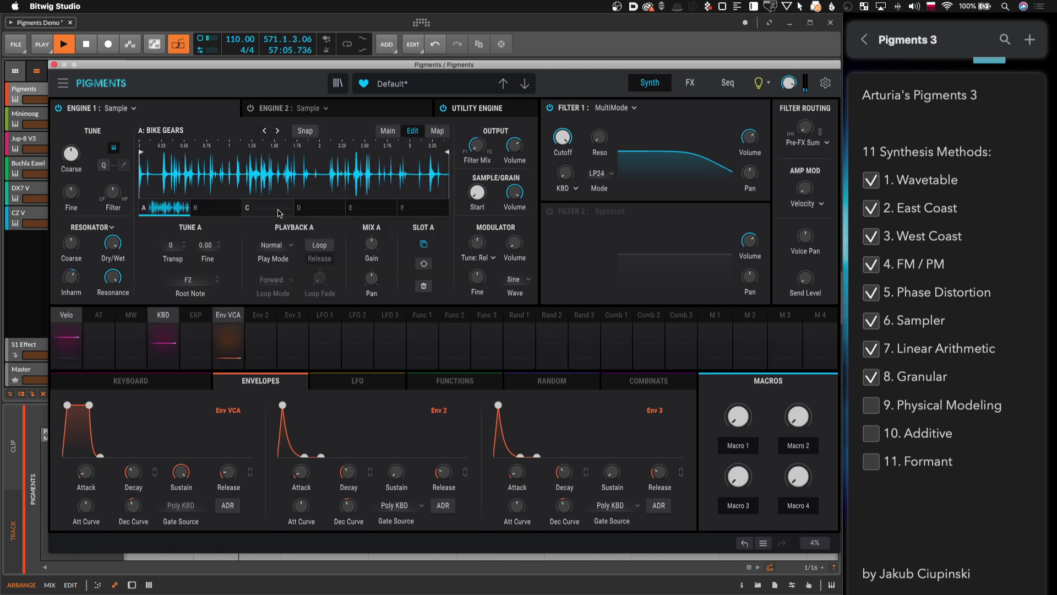
# Load the Rustling sample from the Foley category into slot A
pyautogui.click(182, 132)
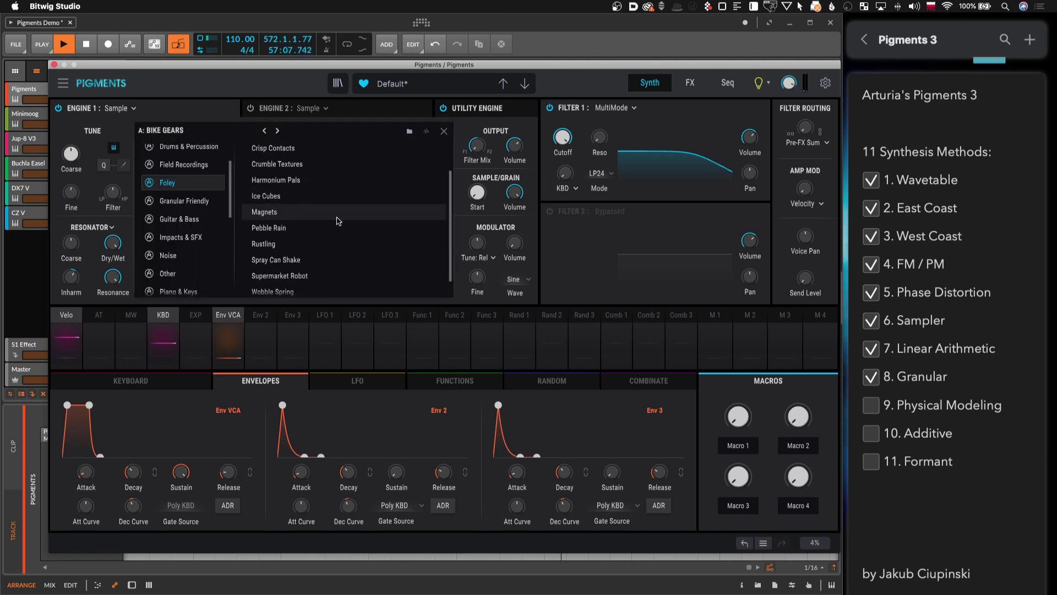
pyautogui.scroll(-2, 331, 223)
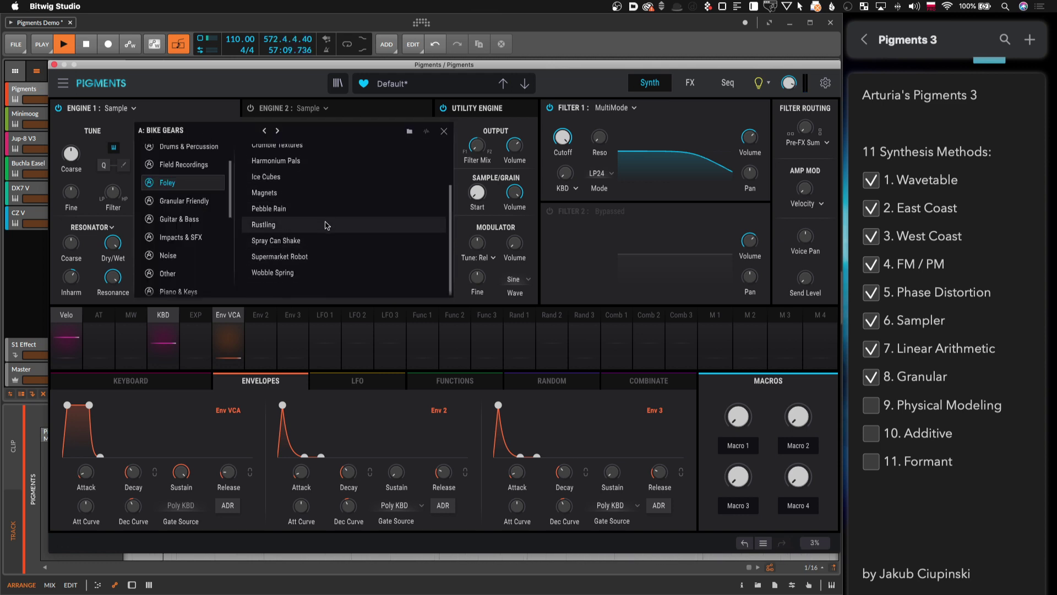
pyautogui.click(326, 225)
pyautogui.scroll(3, 340, 235)
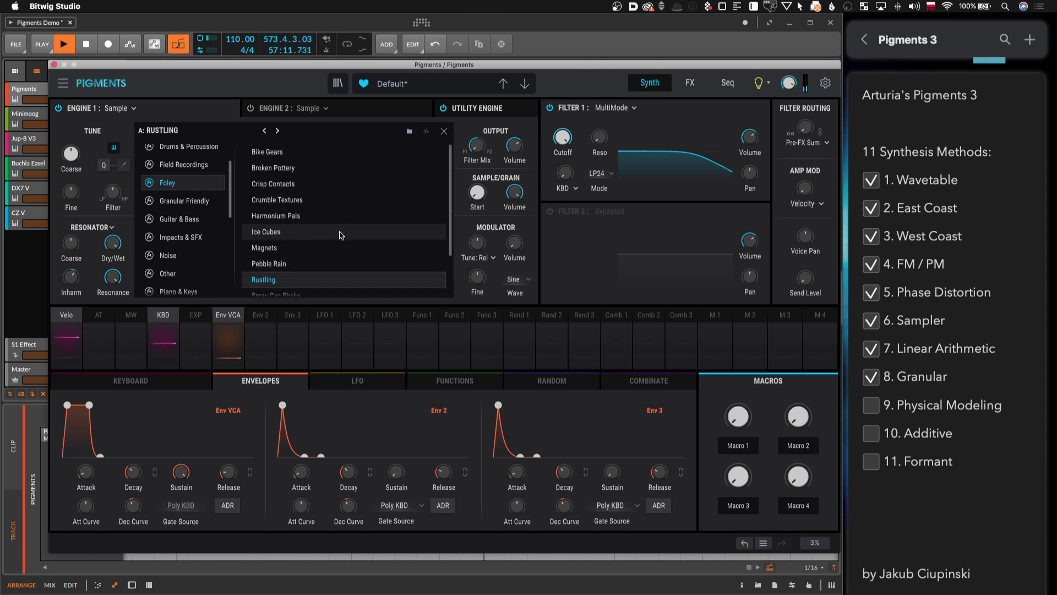
# Load the Water Fountain sample from Field Recordings into slot A
pyautogui.click(194, 166)
pyautogui.scroll(-2, 346, 247)
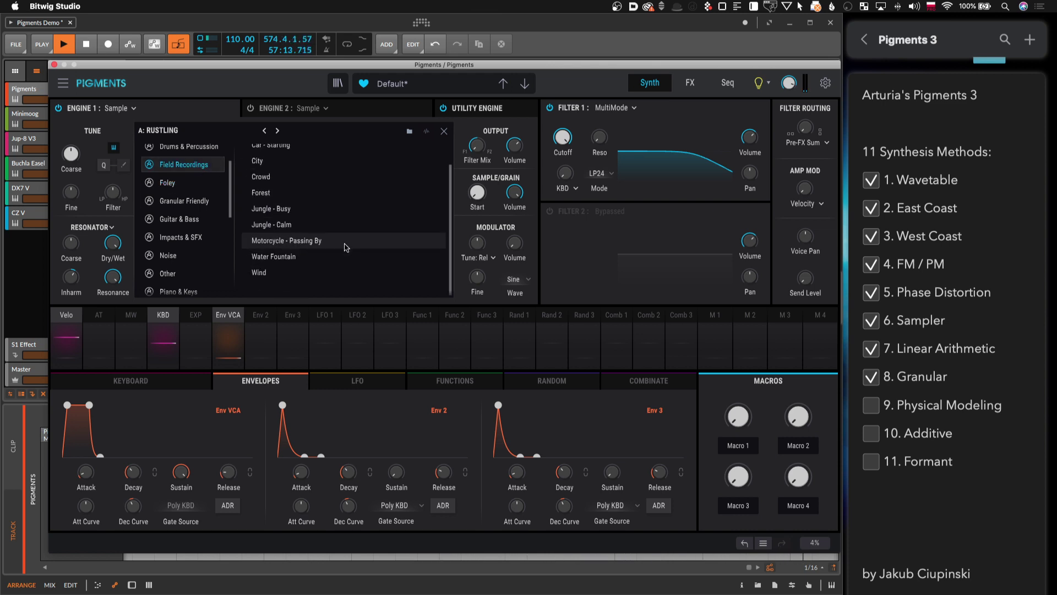
pyautogui.click(312, 256)
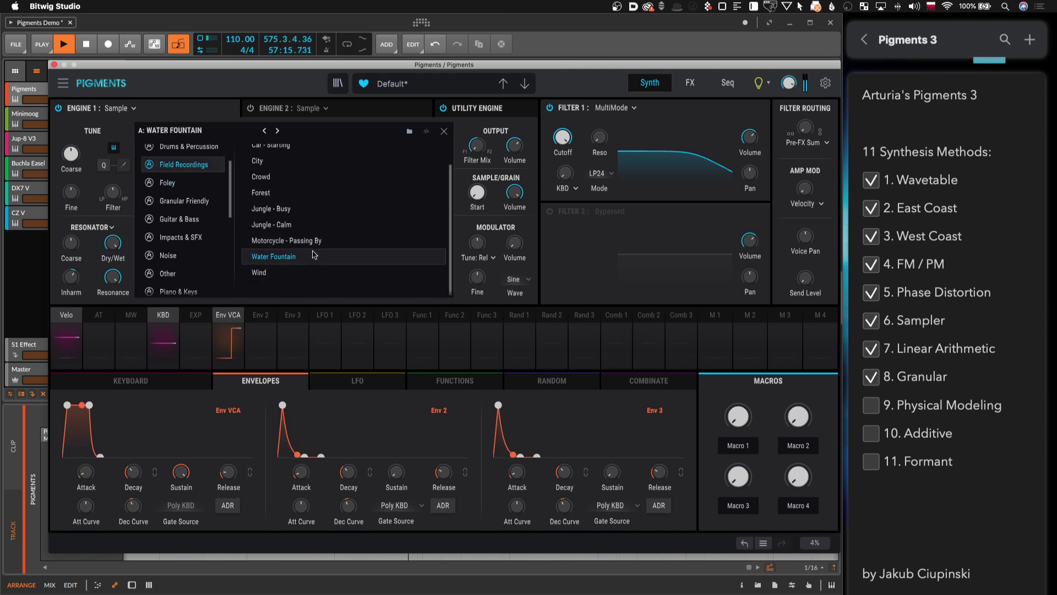
pyautogui.doubleClick(313, 255)
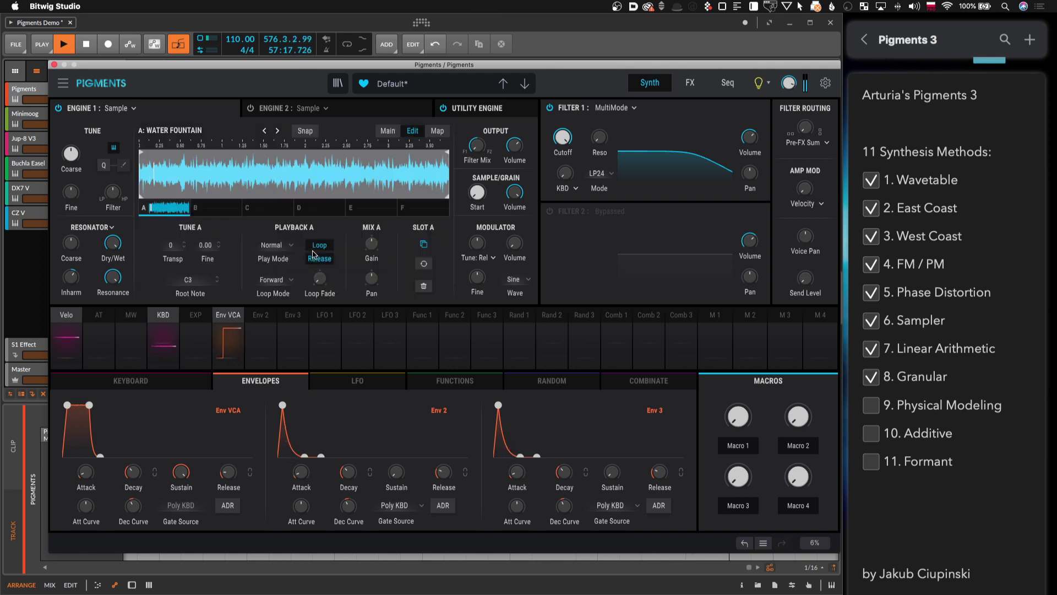
# Go through the neighbouring field recordings to Jungle - Busy and tick off Physical Modeling in the synthesis methods list
pyautogui.click(277, 131)
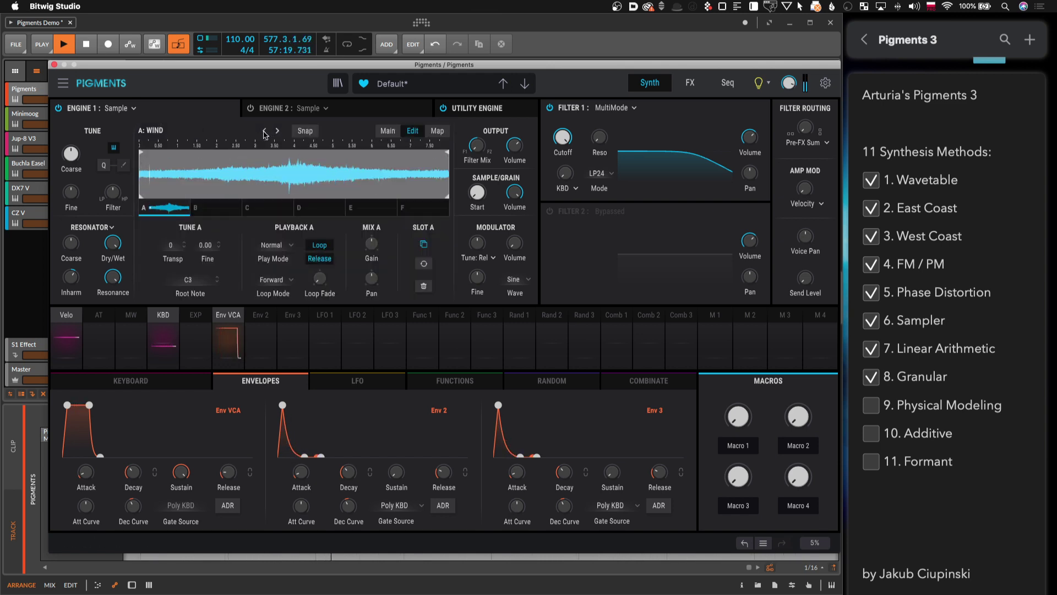
pyautogui.click(264, 132)
pyautogui.click(264, 132)
pyautogui.click(264, 131)
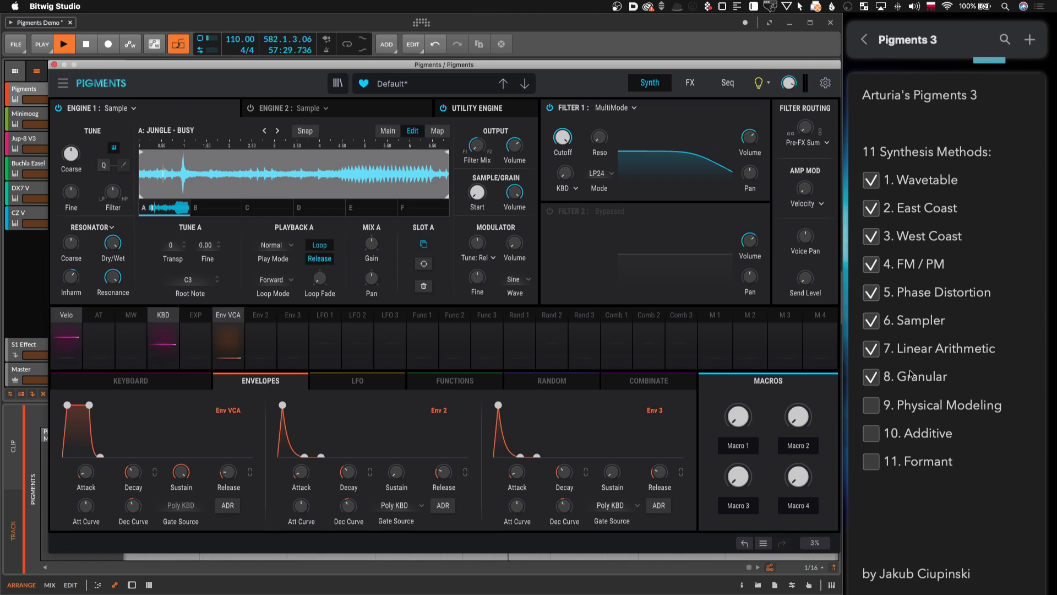
pyautogui.click(875, 410)
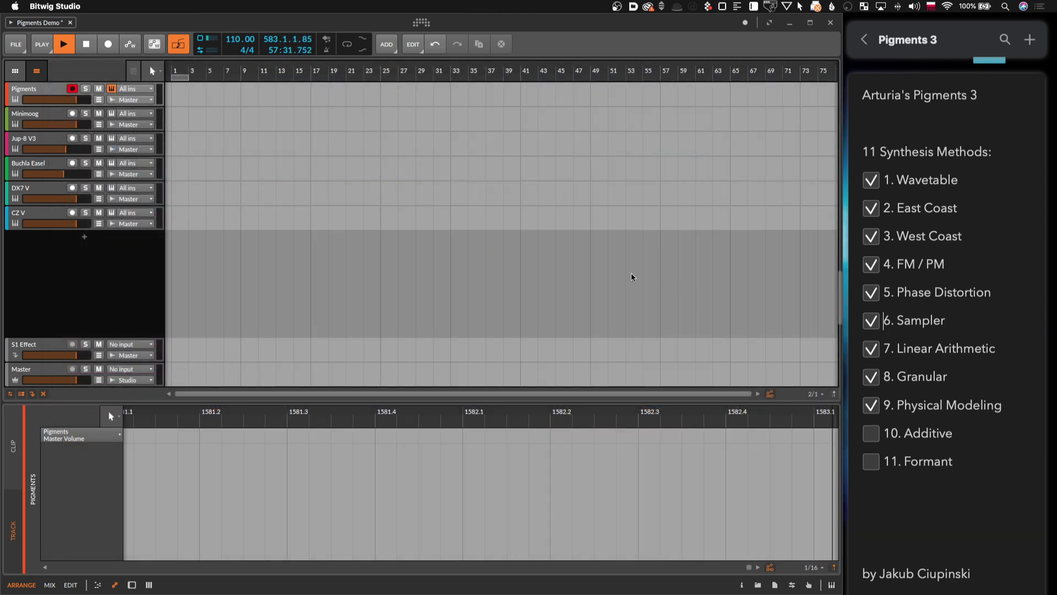
# Start another new preset and set Engine 1 to the Harmonic type
pyautogui.click(607, 276)
pyautogui.click(65, 83)
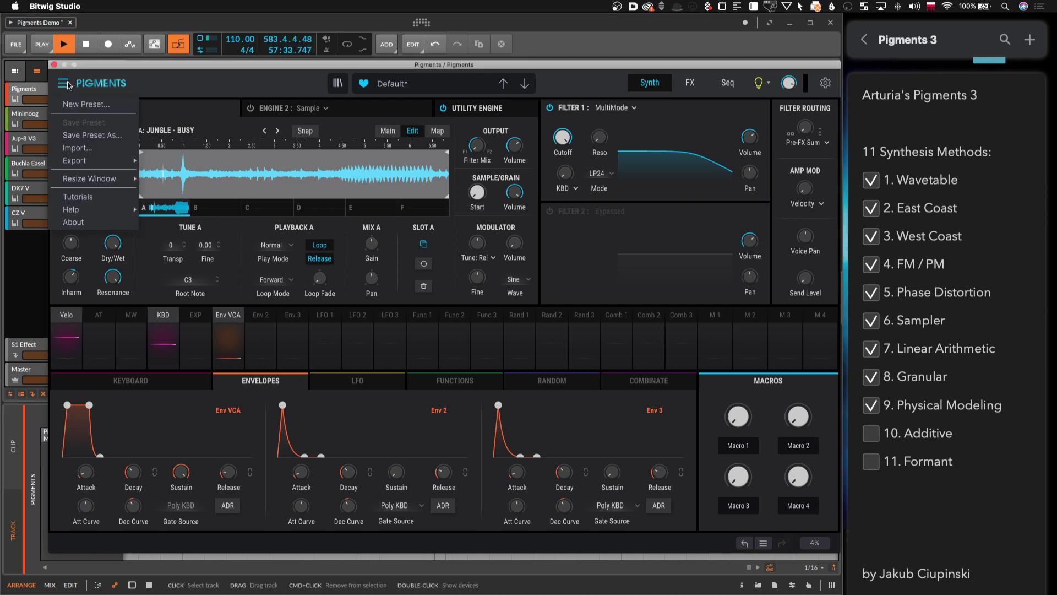
pyautogui.click(78, 104)
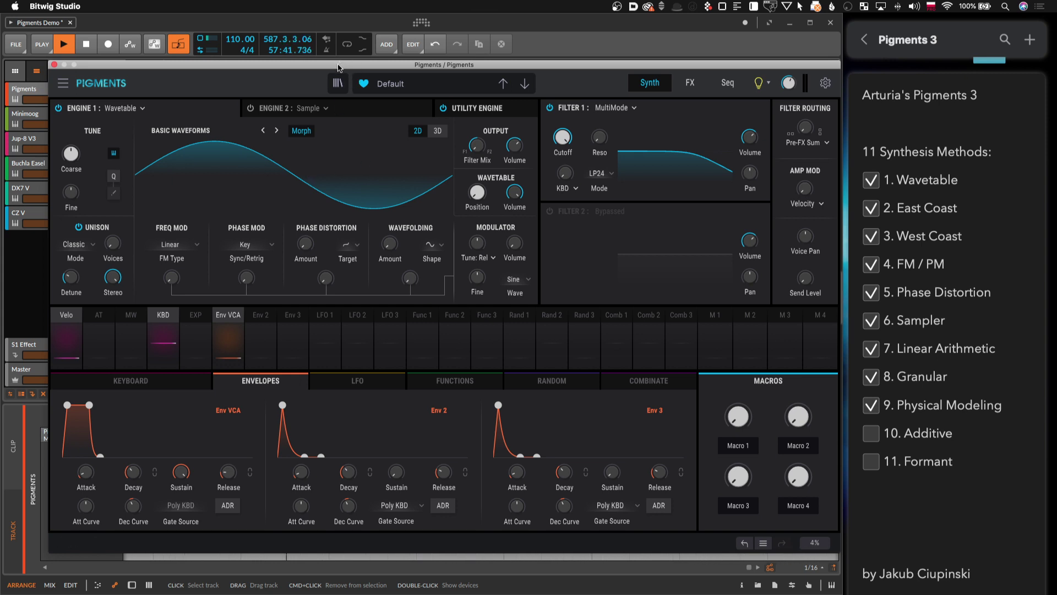
pyautogui.click(137, 108)
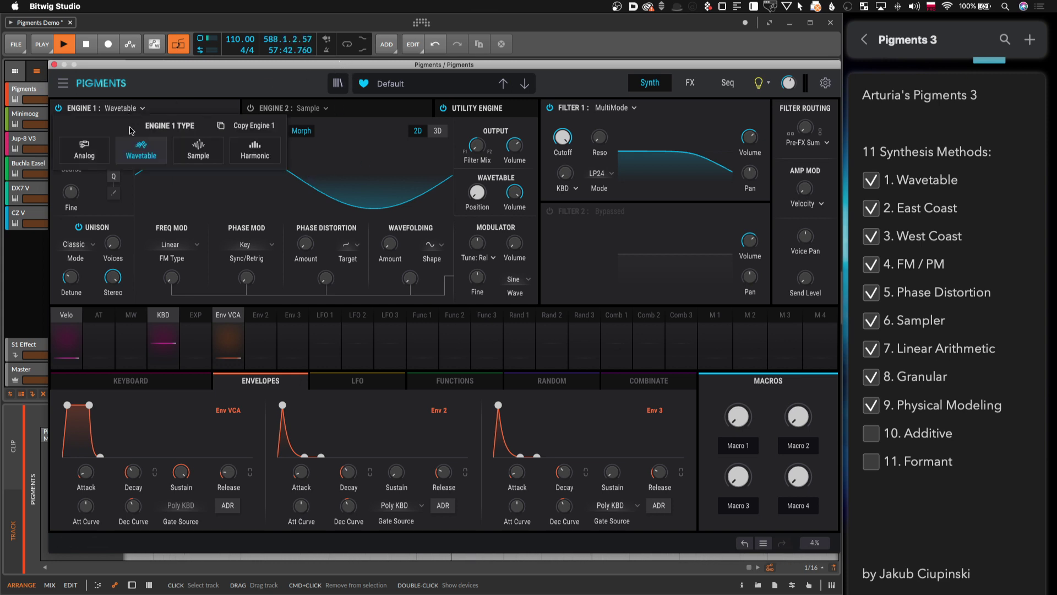
pyautogui.click(268, 163)
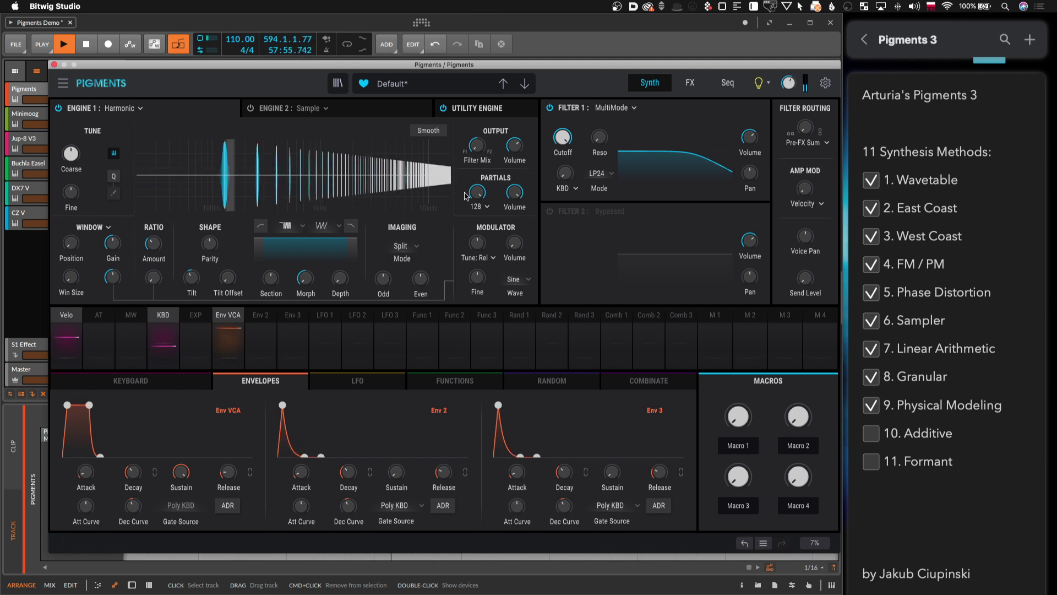
# Vary the Harmonic engine's partial count and Section, and raise the spectral shape Depth to about 113 %
pyautogui.moveTo(481, 195)
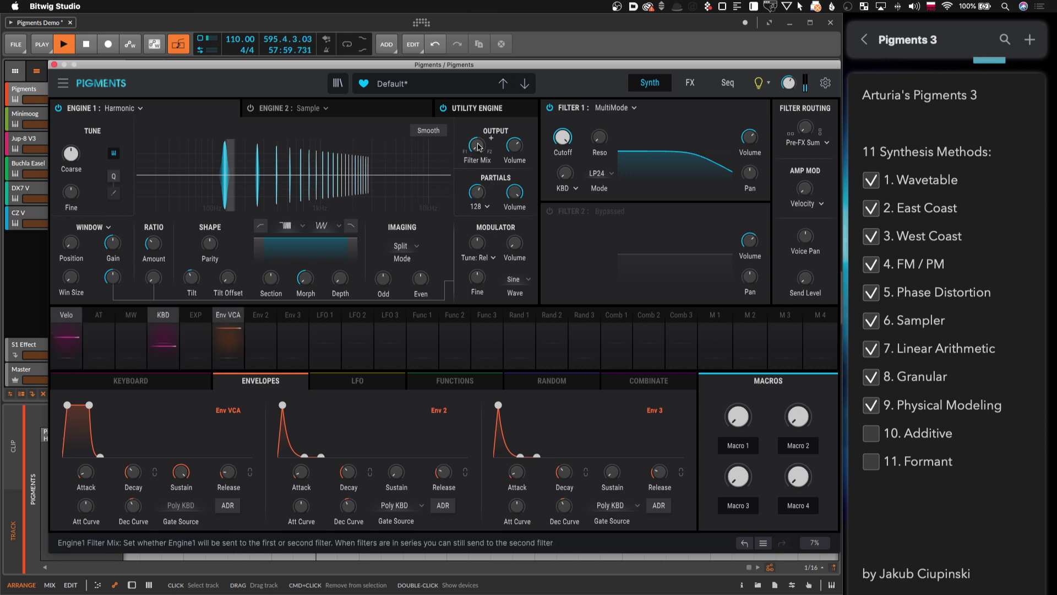
pyautogui.moveTo(789, 85)
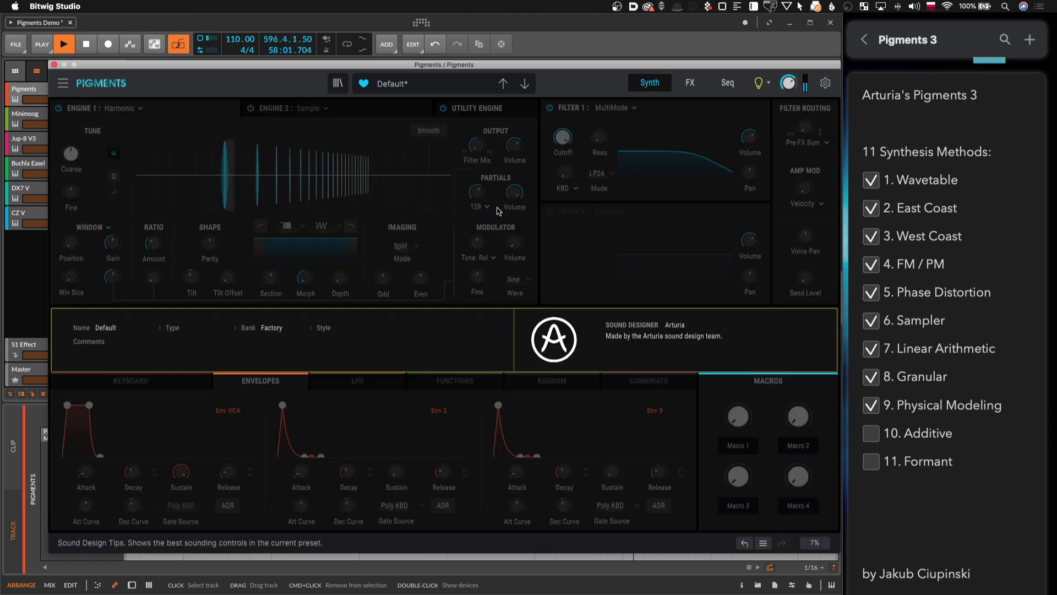
pyautogui.scroll(-5, 477, 191)
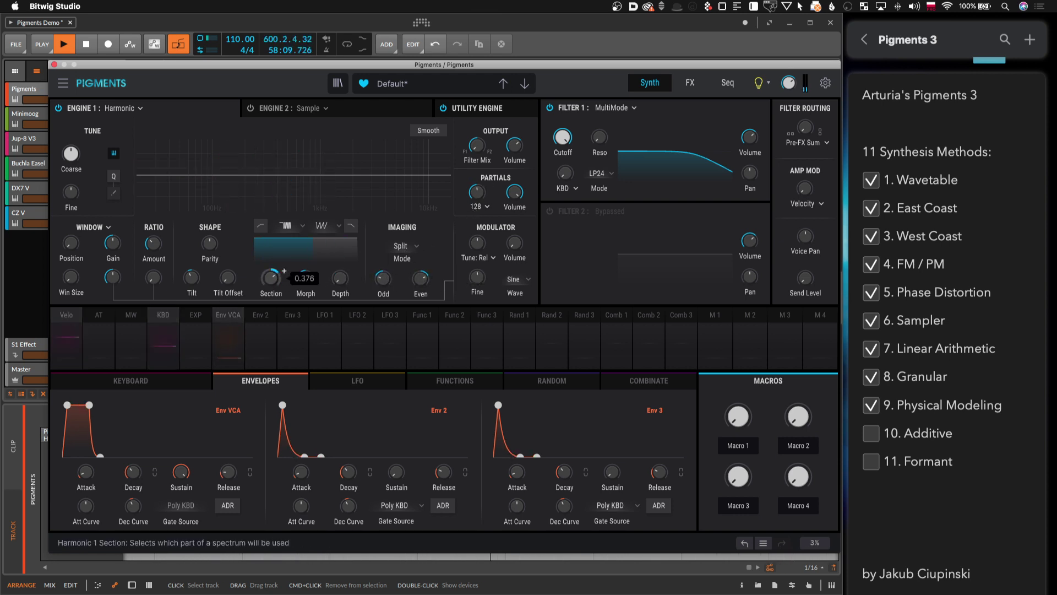
pyautogui.scroll(5, 341, 277)
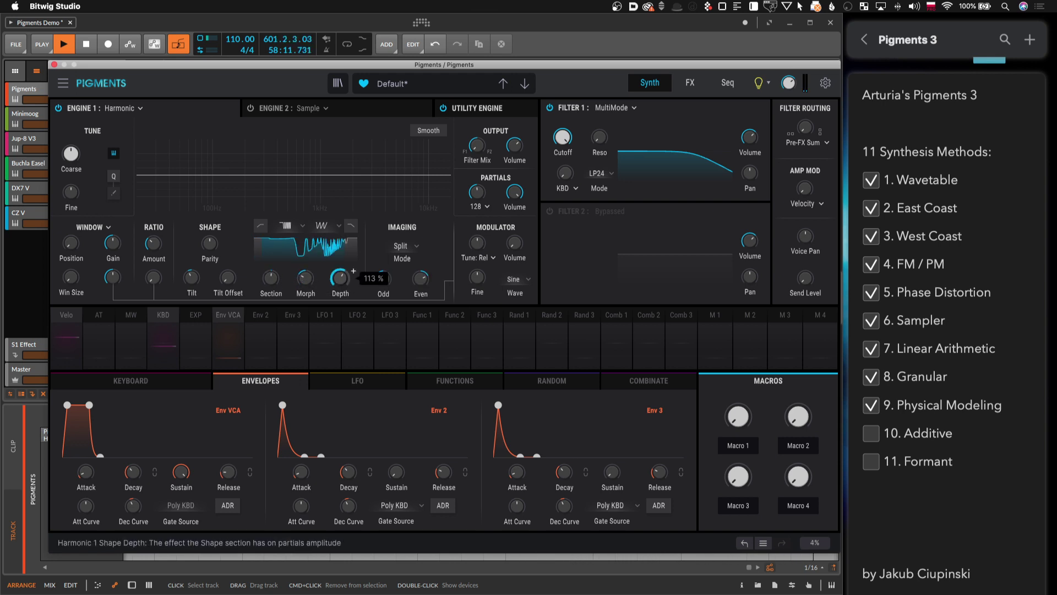
# Adjust the harmonics' Tilt Offset and Parity, and sweep the partial Ratio Amount to about 2.11 and back down
pyautogui.scroll(-3, 271, 277)
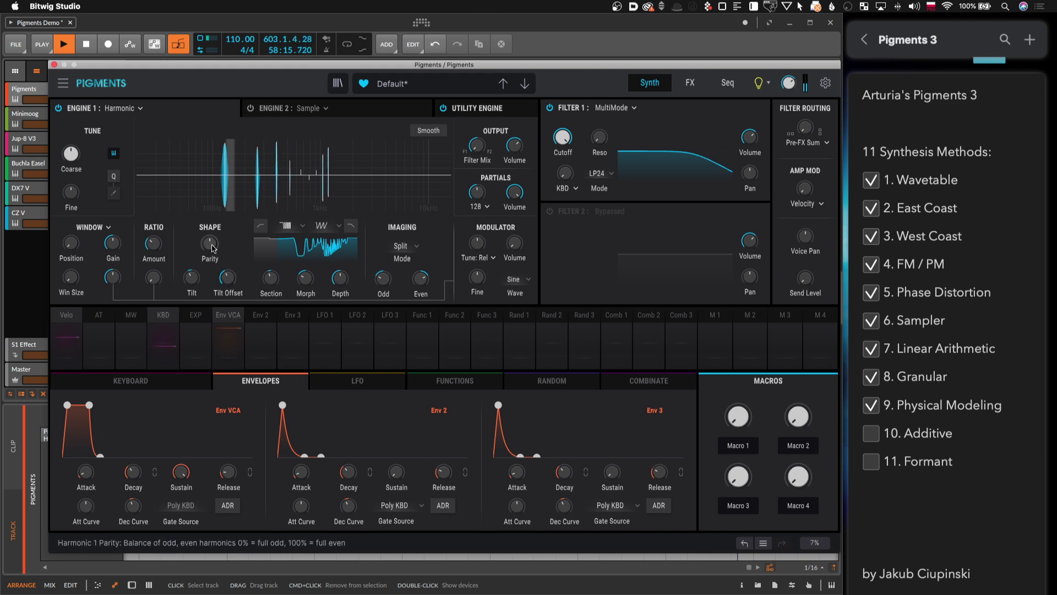
pyautogui.scroll(-5, 211, 245)
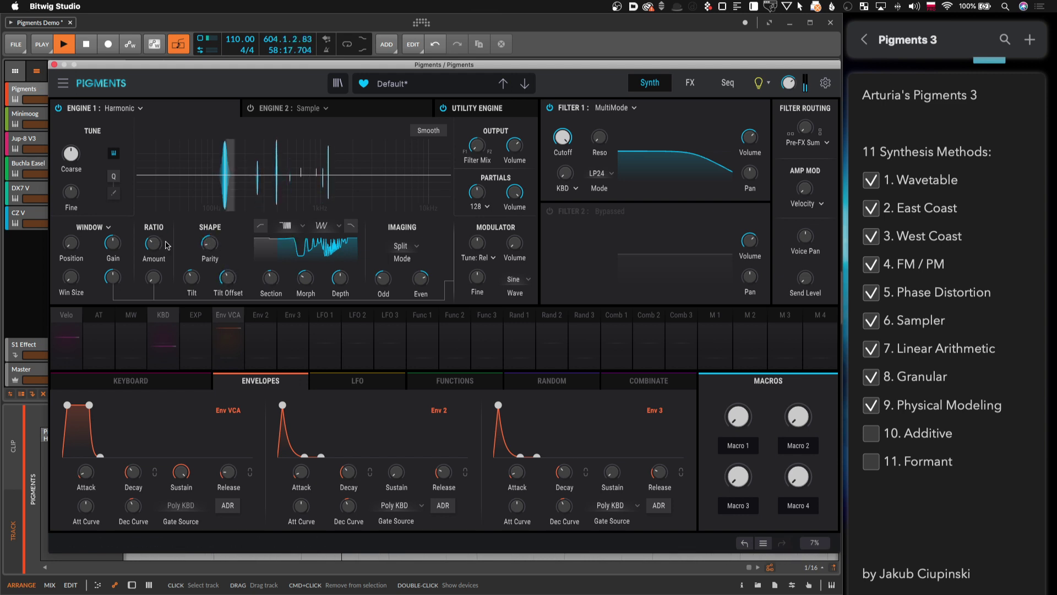
pyautogui.scroll(5, 168, 245)
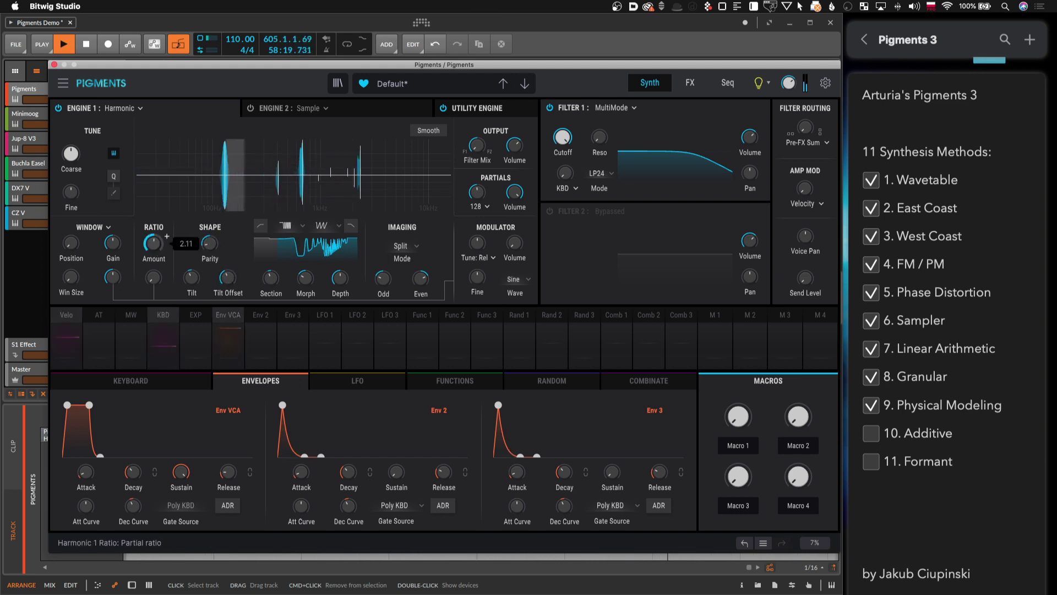
pyautogui.scroll(-5, 167, 242)
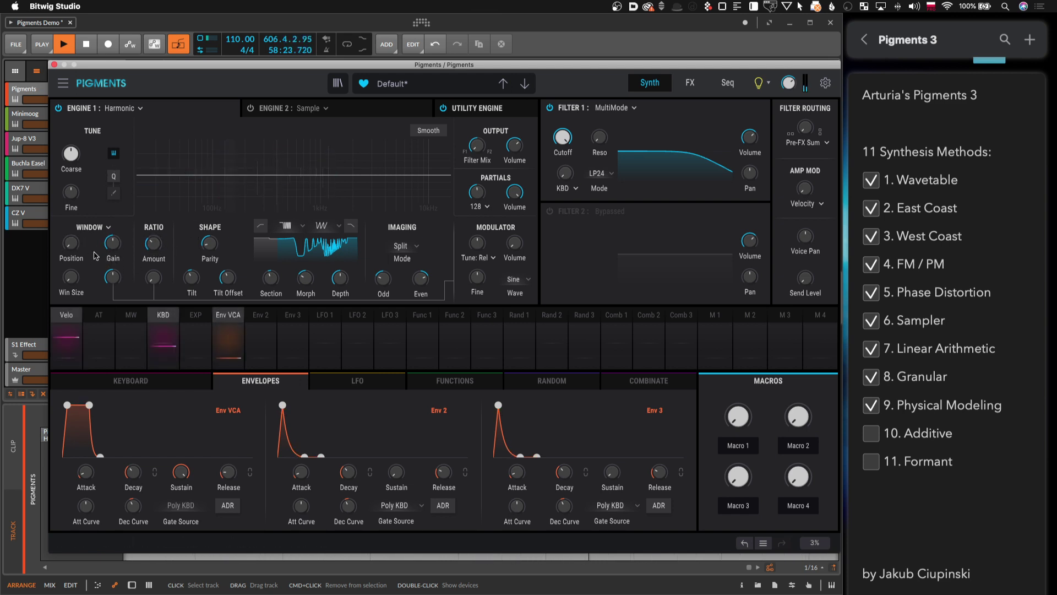
# Try the Window Gain and Position of the harmonics and tick off Additive in the synthesis methods list
pyautogui.moveTo(117, 251)
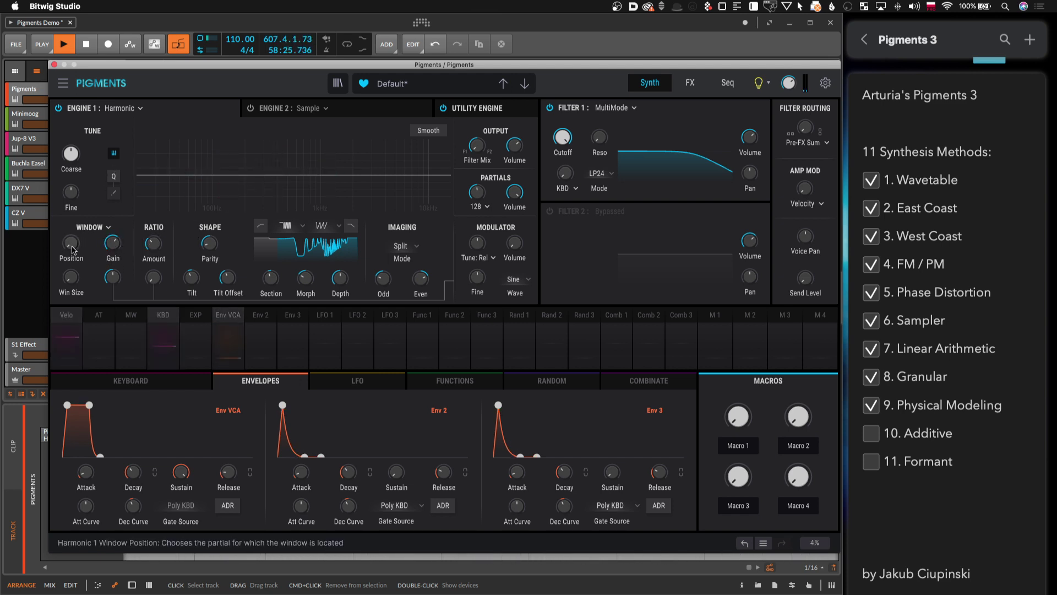
pyautogui.moveTo(74, 247)
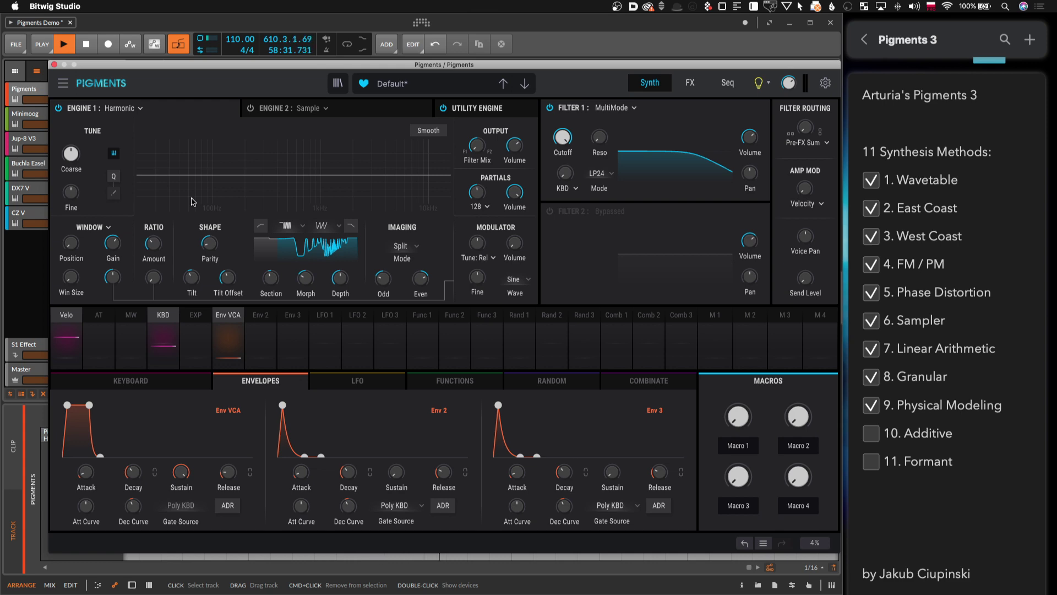
pyautogui.click(874, 436)
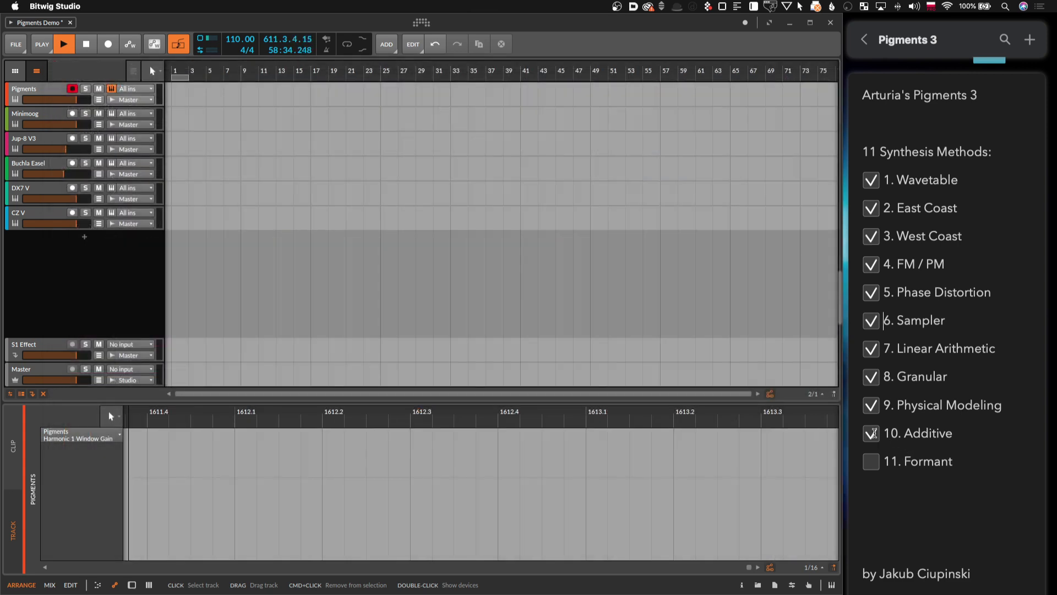
pyautogui.click(697, 255)
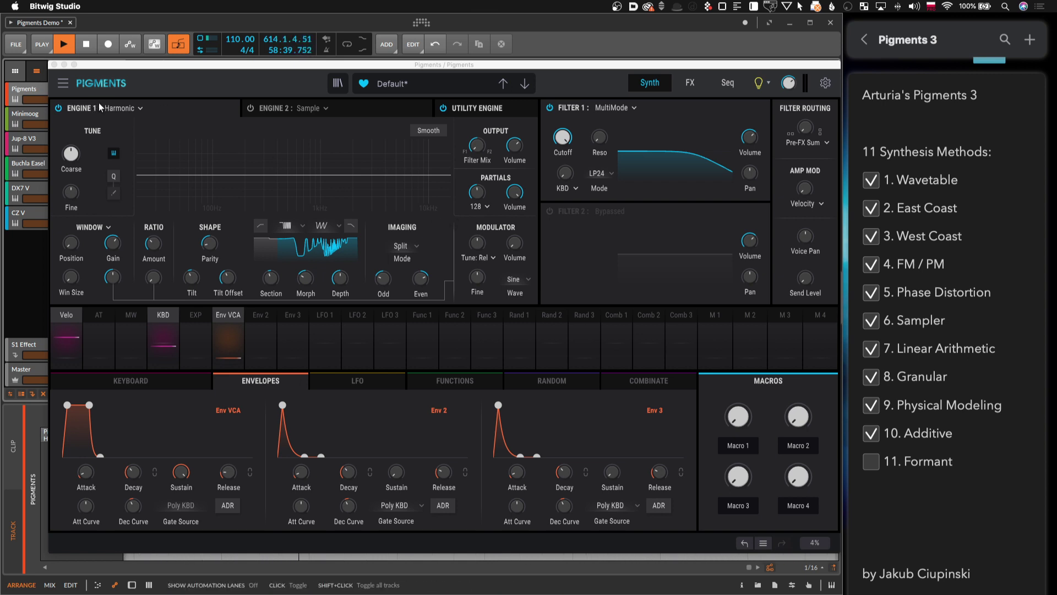
# Start a new preset and set Engine 1 to the Analog type
pyautogui.click(63, 83)
pyautogui.click(74, 104)
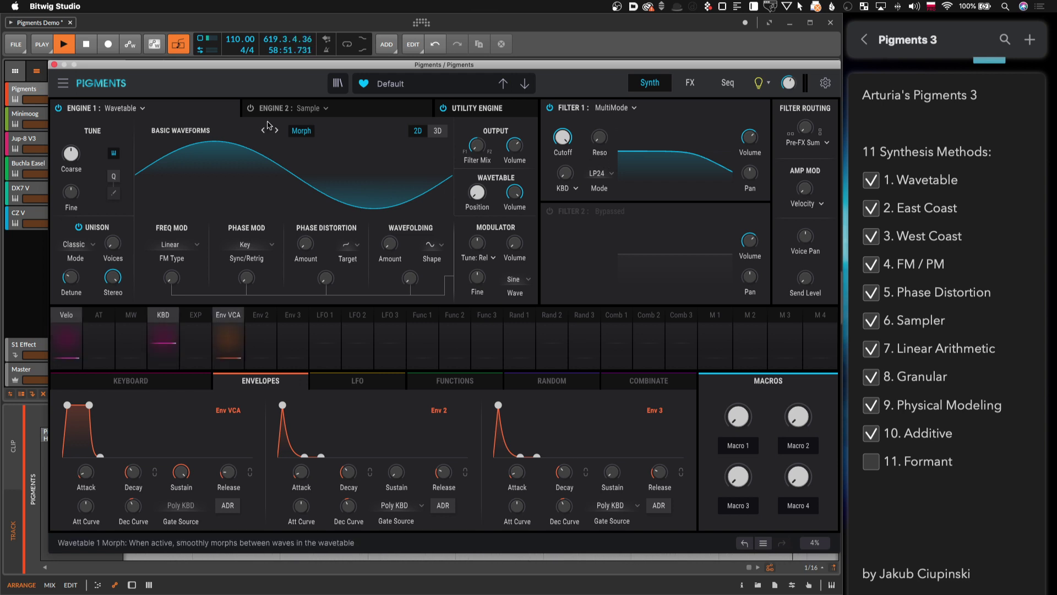
pyautogui.click(121, 114)
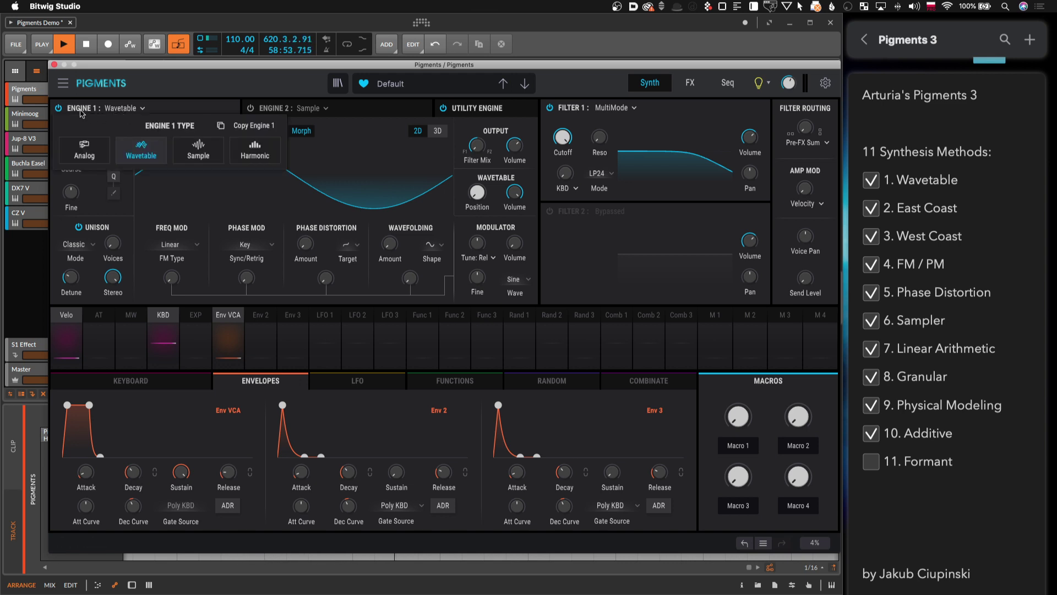
pyautogui.click(83, 151)
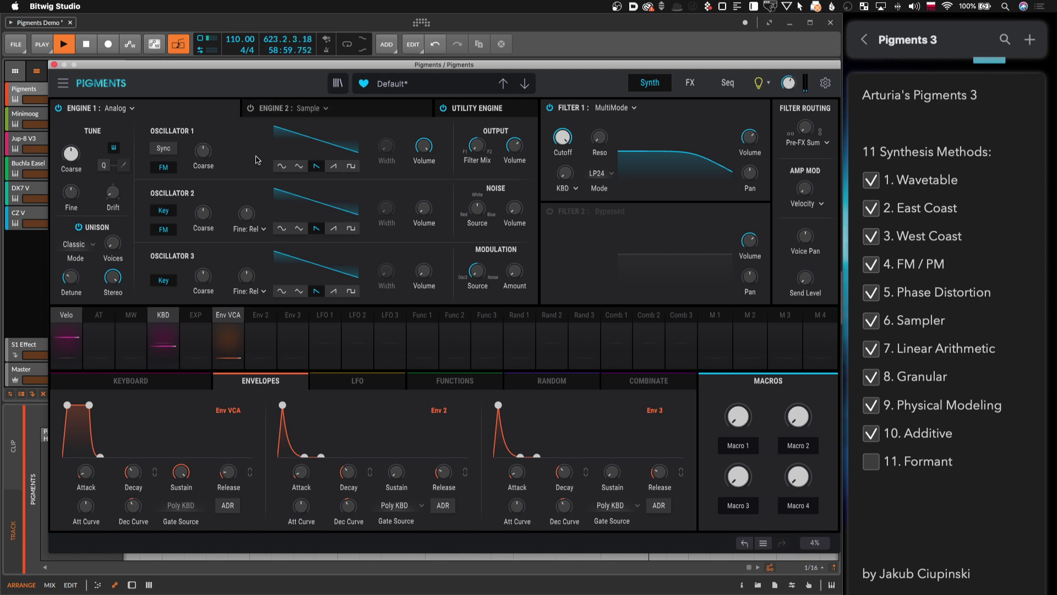
# Set Filter 1 to the Formant type and adjust its Freq Shift, Morph and Q Factor
pyautogui.click(617, 108)
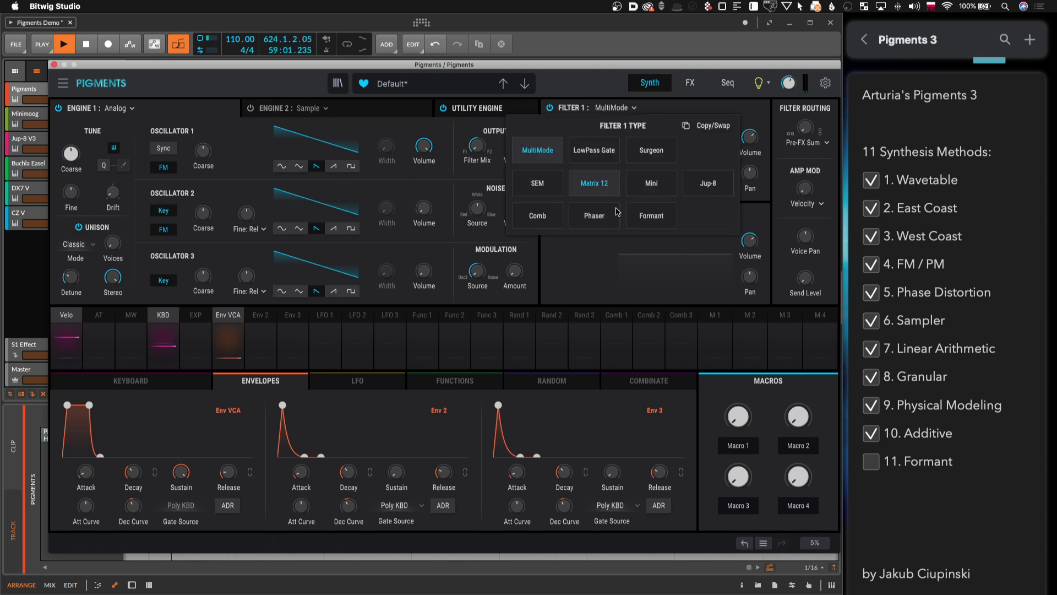
pyautogui.click(653, 223)
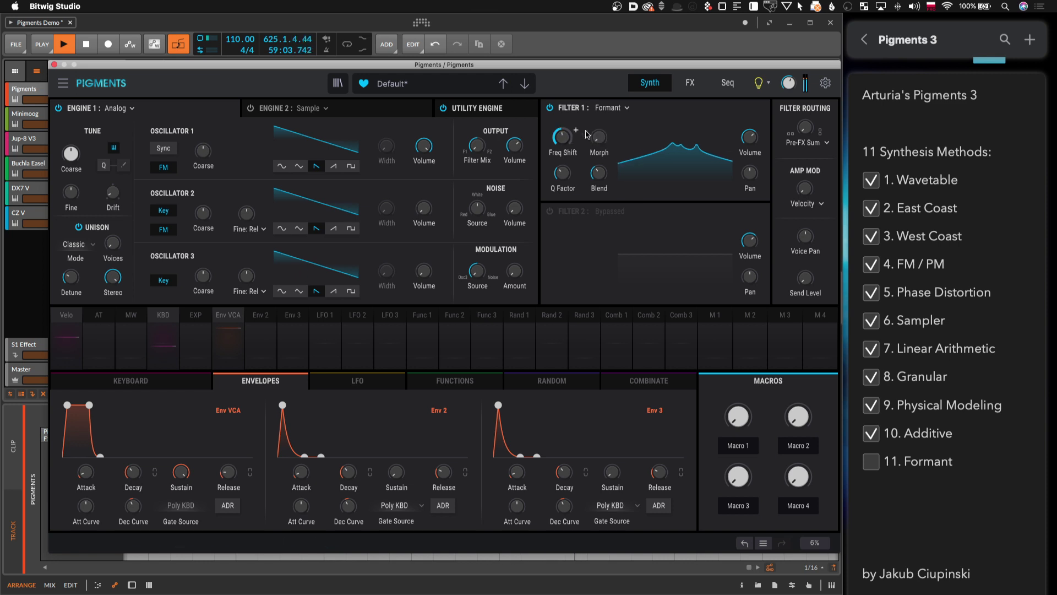
pyautogui.moveTo(599, 144); pyautogui.dragTo(599, 133)
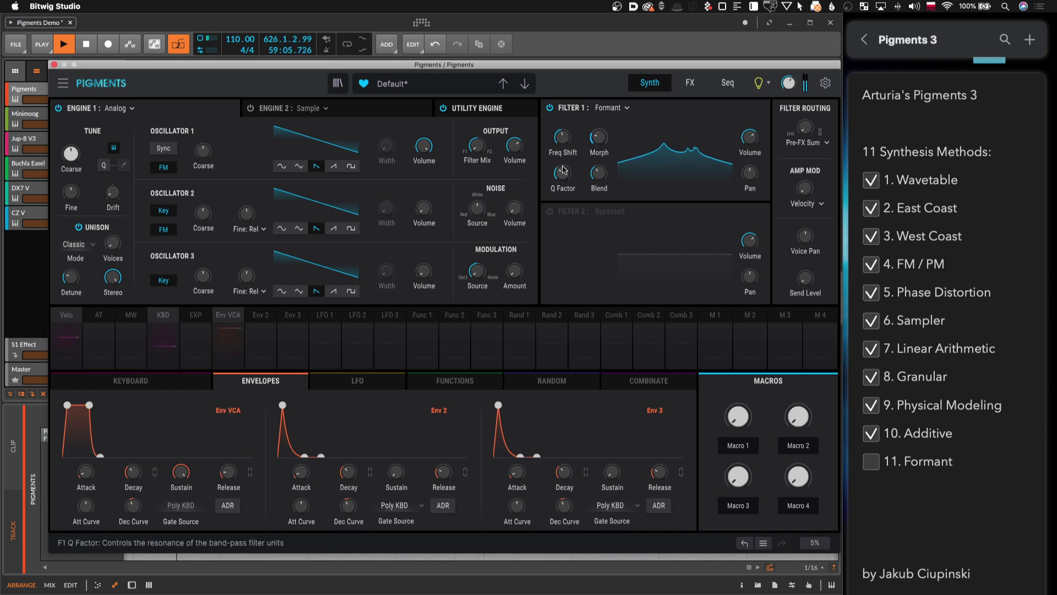
pyautogui.moveTo(562, 173); pyautogui.dragTo(598, 143)
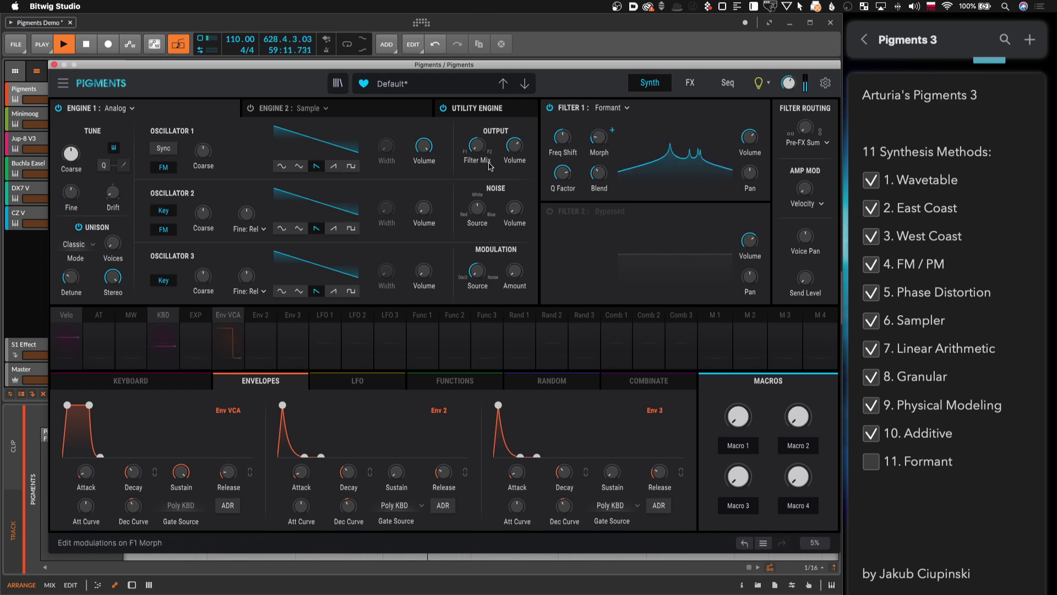
# Modulate the Formant filter's Morph with LFO 2 at 0.48 and LFO 3 at 0.17, and its Freq Shift with LFO 3
pyautogui.click(611, 130)
pyautogui.moveTo(360, 342); pyautogui.dragTo(390, 340)
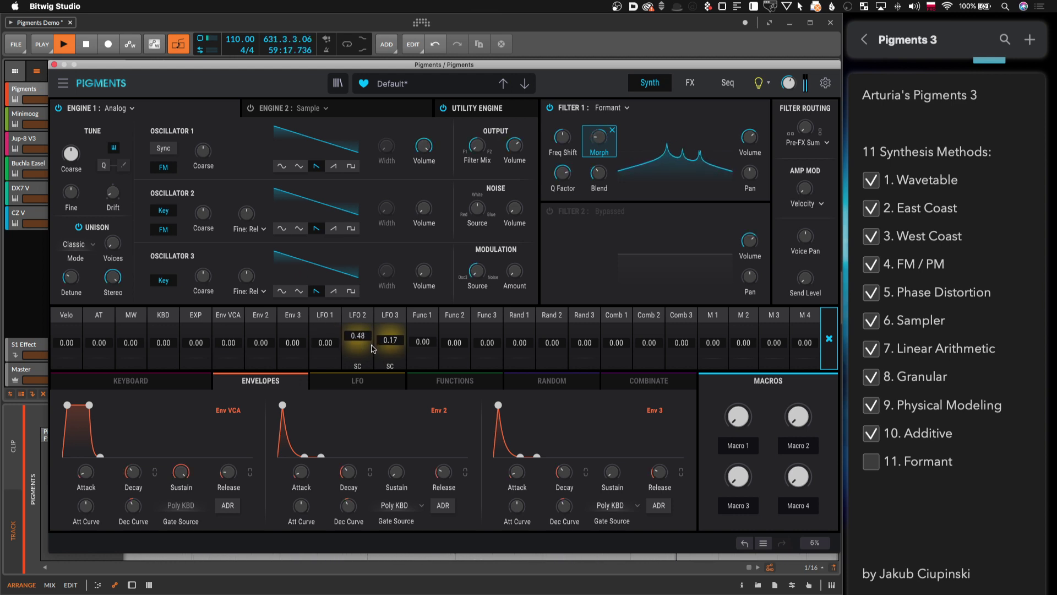
pyautogui.click(567, 135)
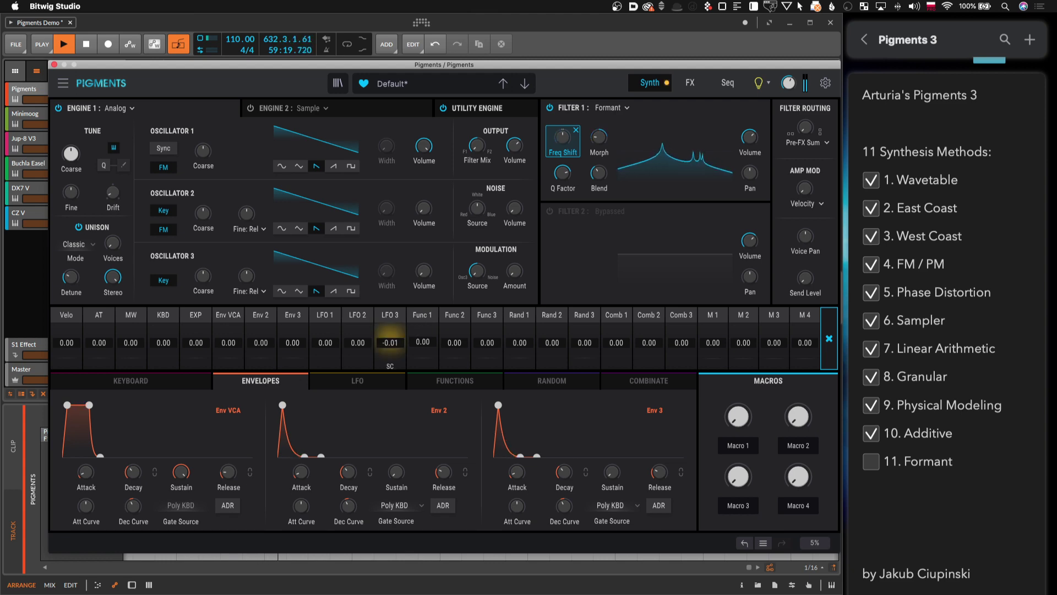
pyautogui.click(387, 207)
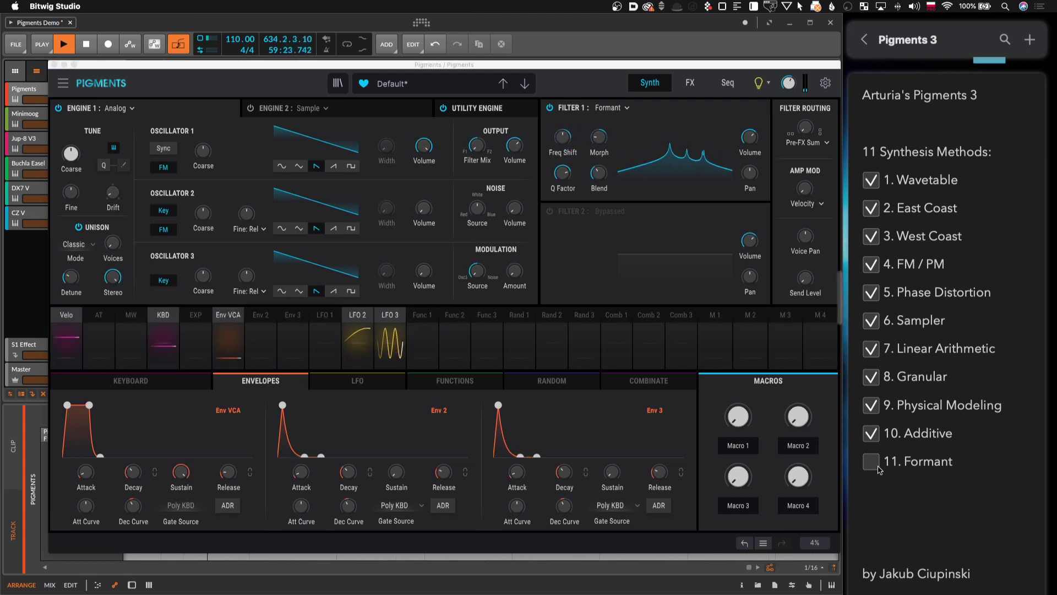
# Tick off Formant in the synthesis methods list and reset Pigments to a new default preset
pyautogui.press('super+w')
pyautogui.press('super+w')
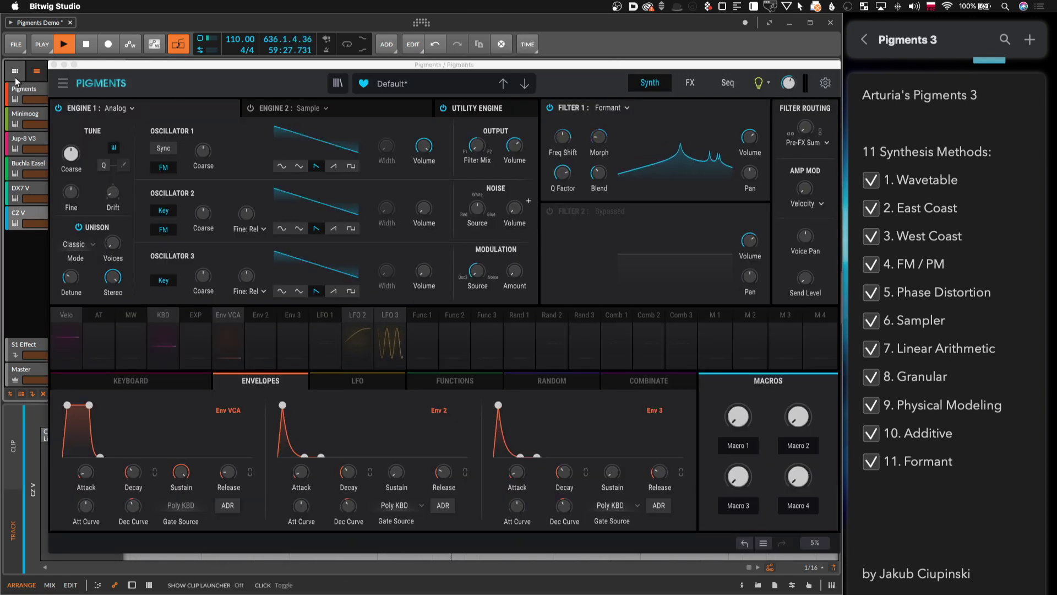
pyautogui.click(61, 82)
pyautogui.click(91, 104)
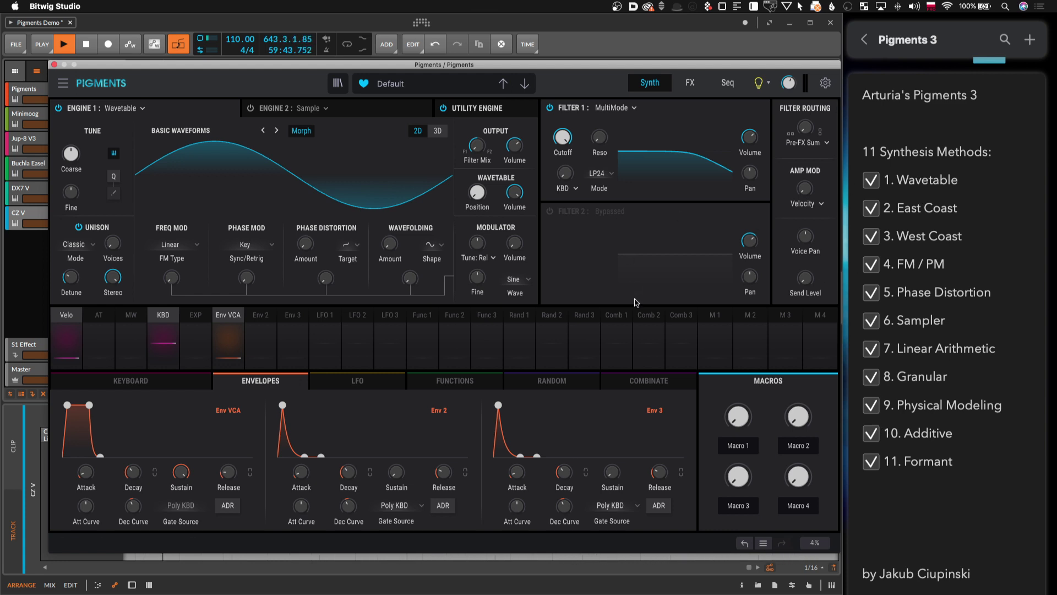
pyautogui.moveTo(626, 65); pyautogui.dragTo(624, 66)
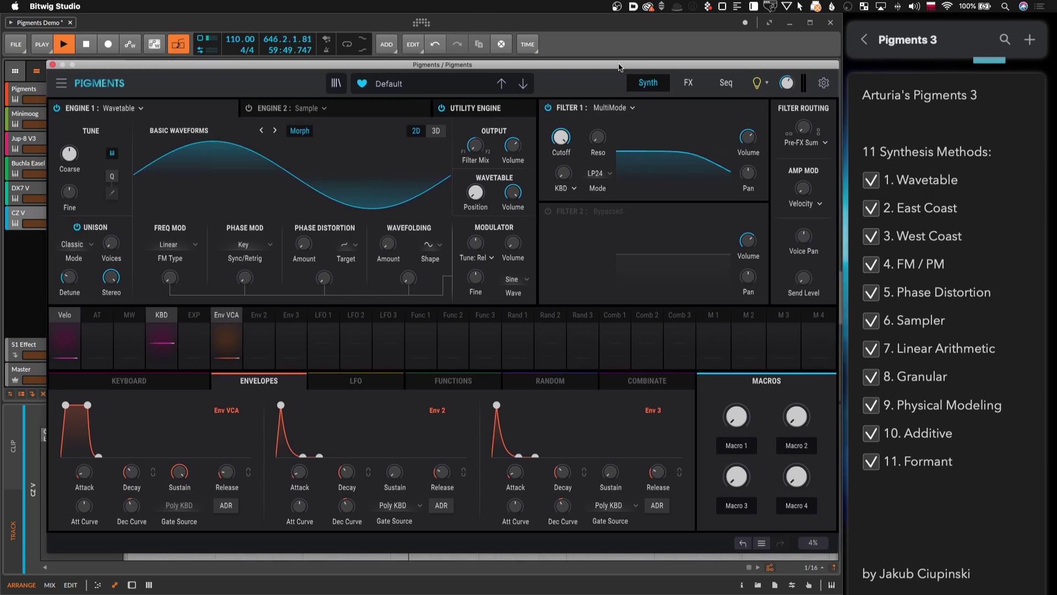